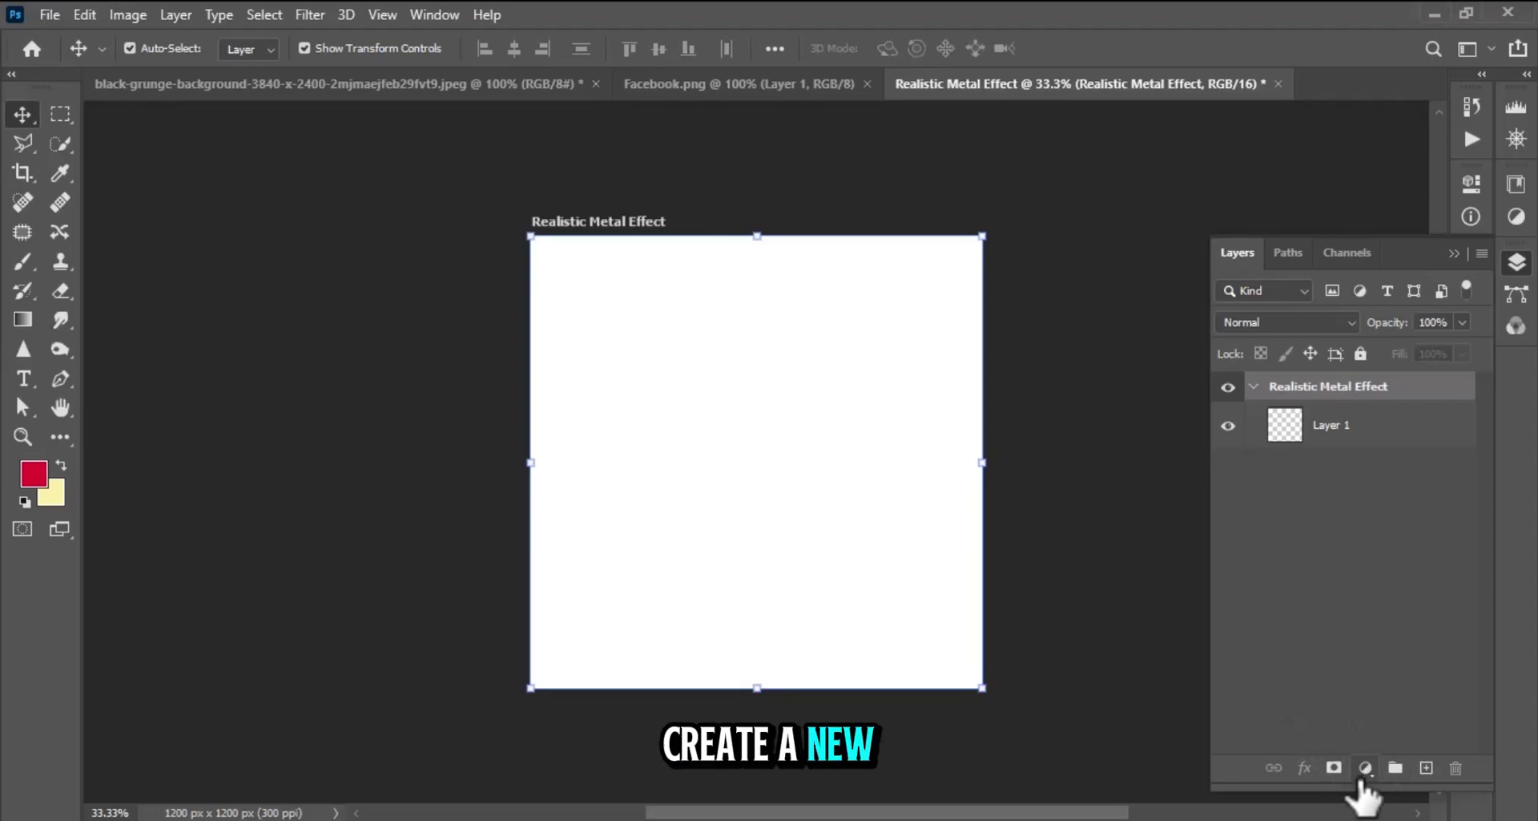
Add a black Solid Color fill layer to the group and delete the empty Layer 1.
left_click(1365, 769)
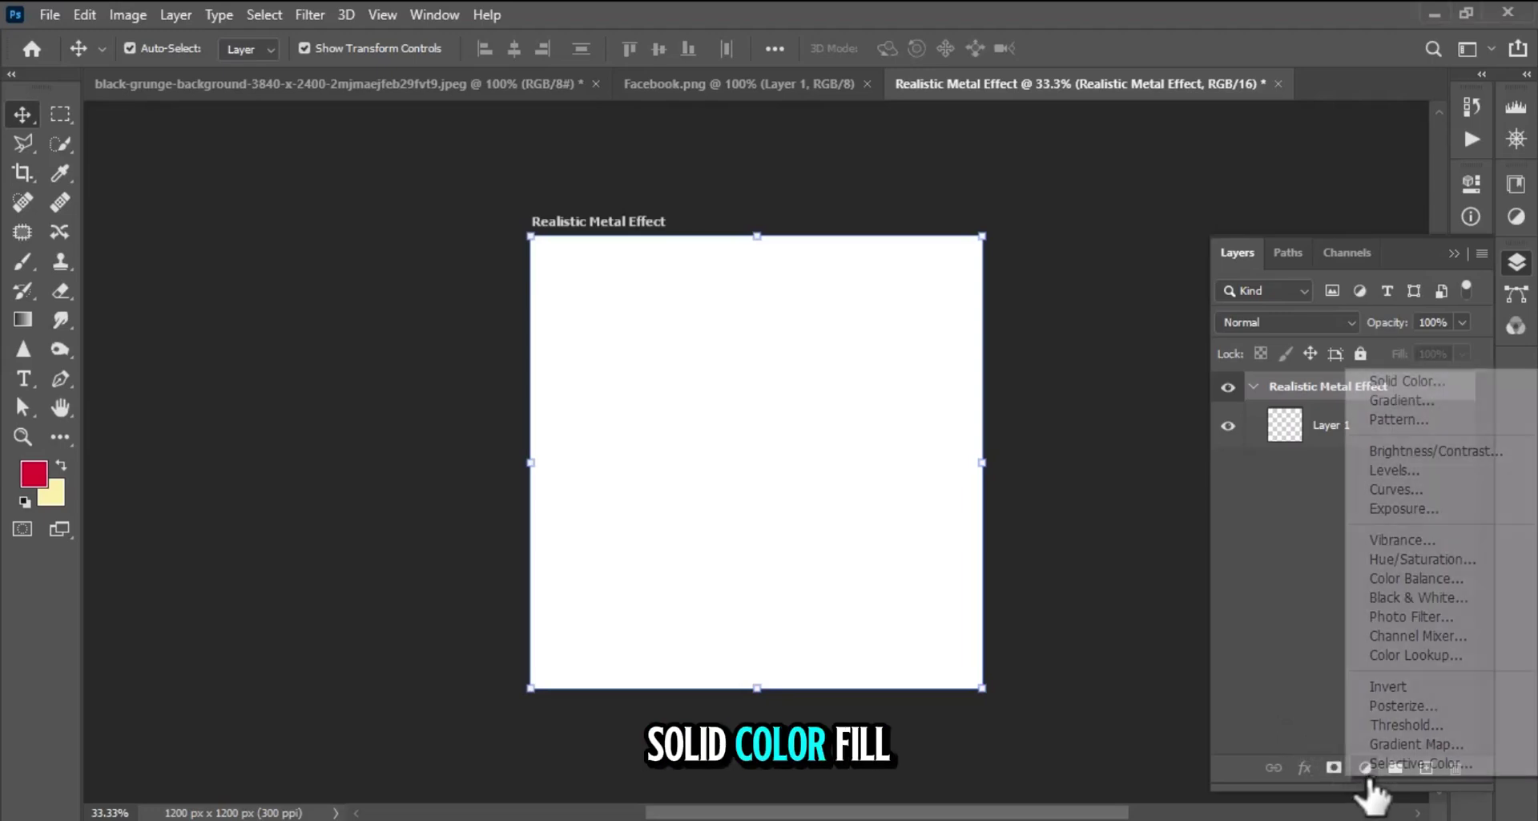
left_click(1397, 384)
mouse_move(976, 641)
left_mouse_down()
mouse_move(825, 721)
mouse_move(927, 726)
left_mouse_up()
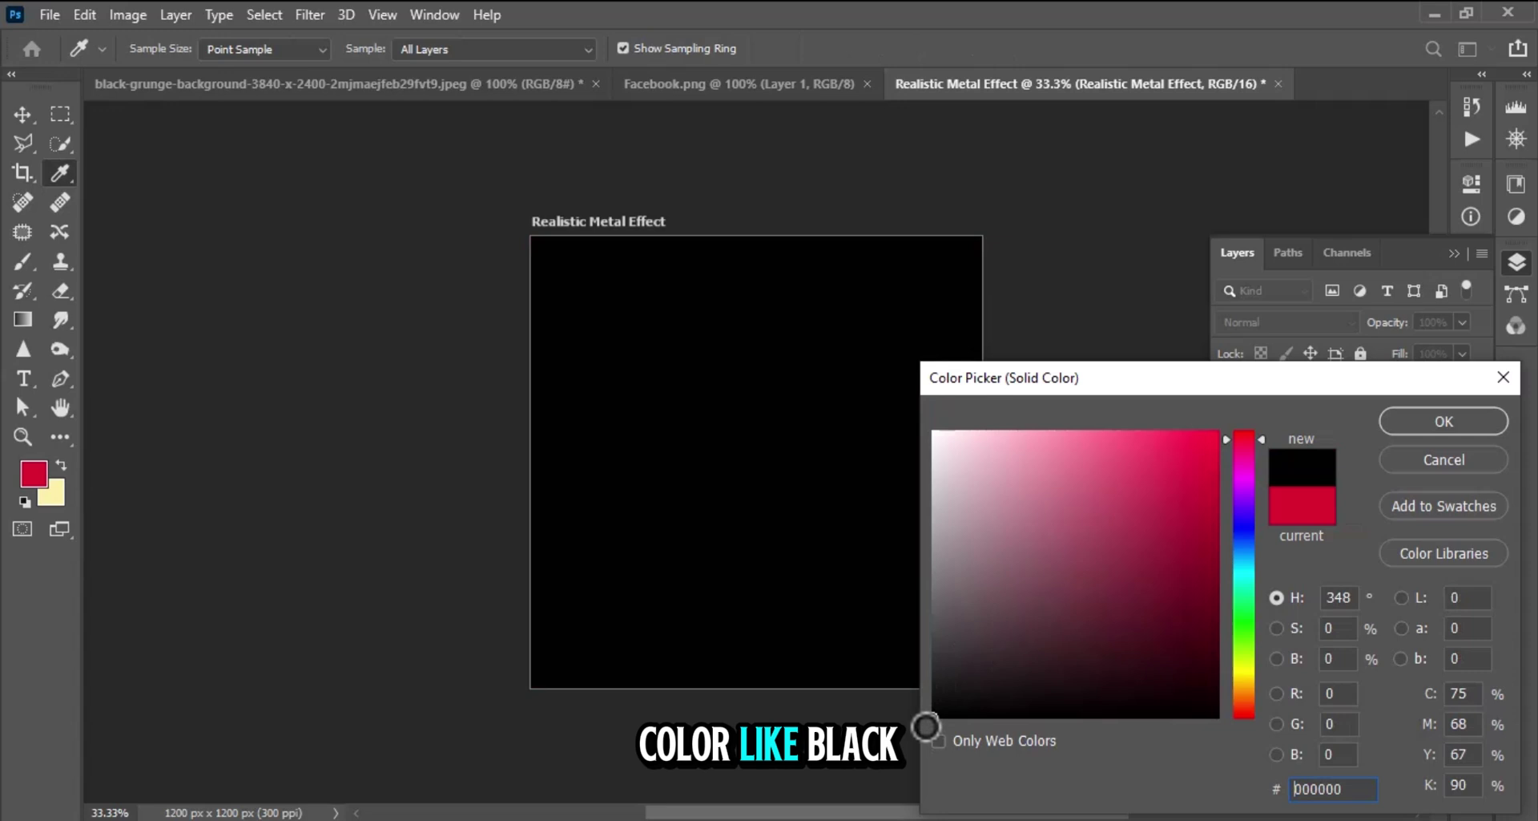
left_click(1435, 422)
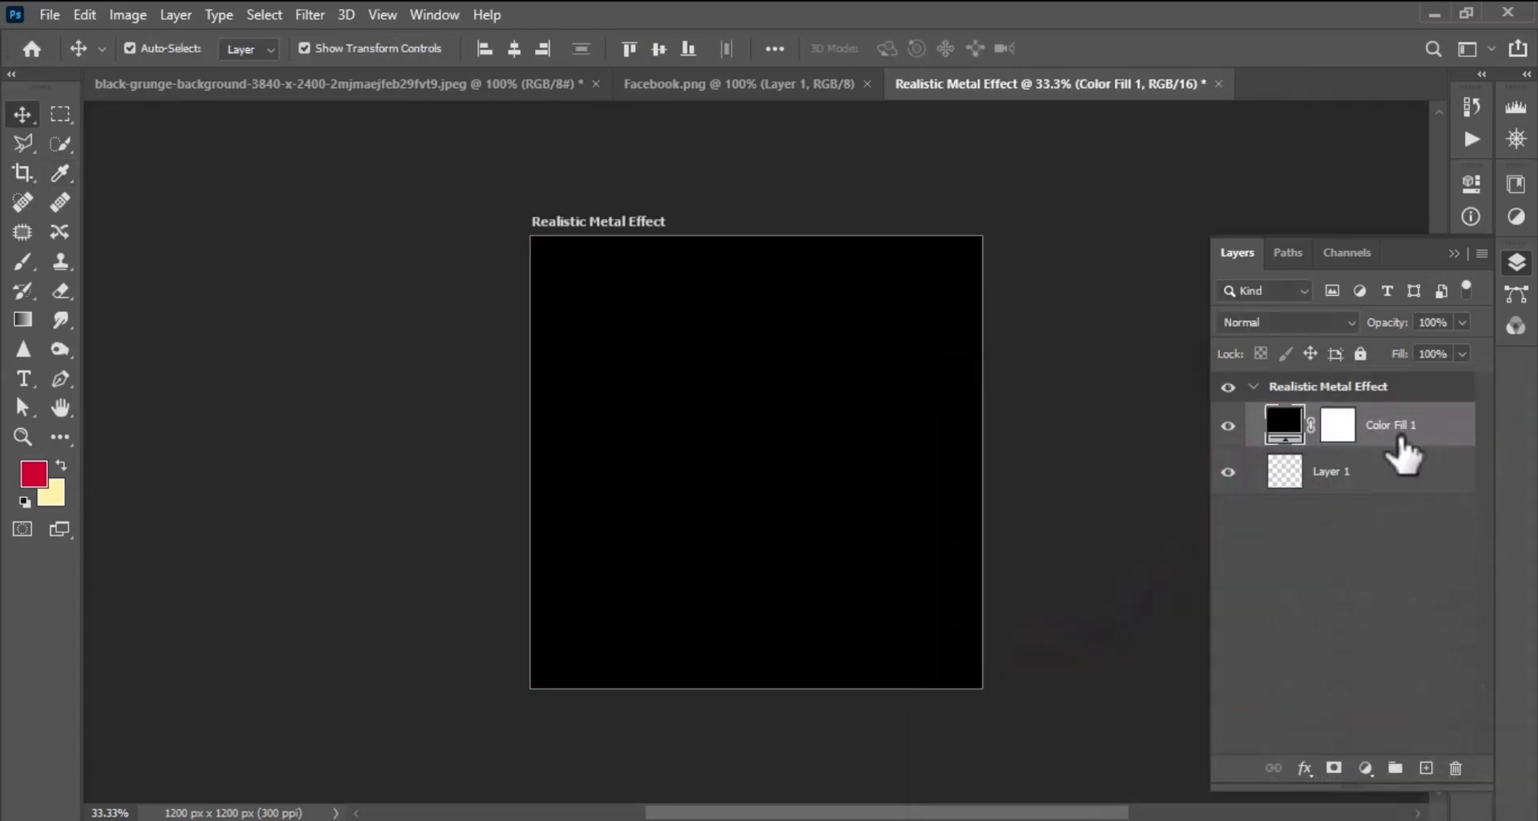
left_click_drag(1405, 463, 1454, 770)
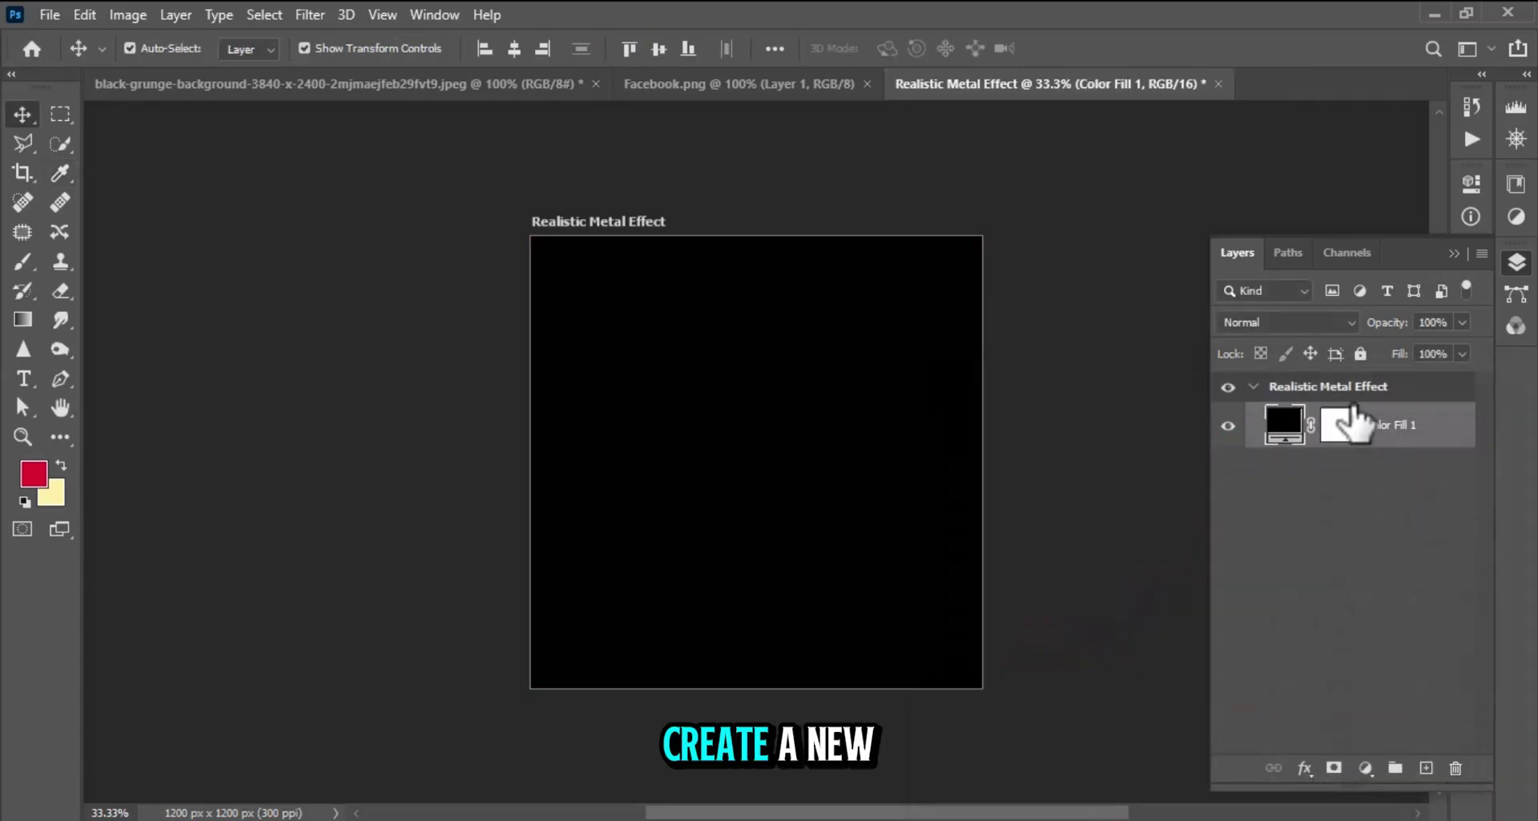
Fully lock Color Fill 1 and add a new Layer 1 converted to a smart object.
left_click(1360, 354)
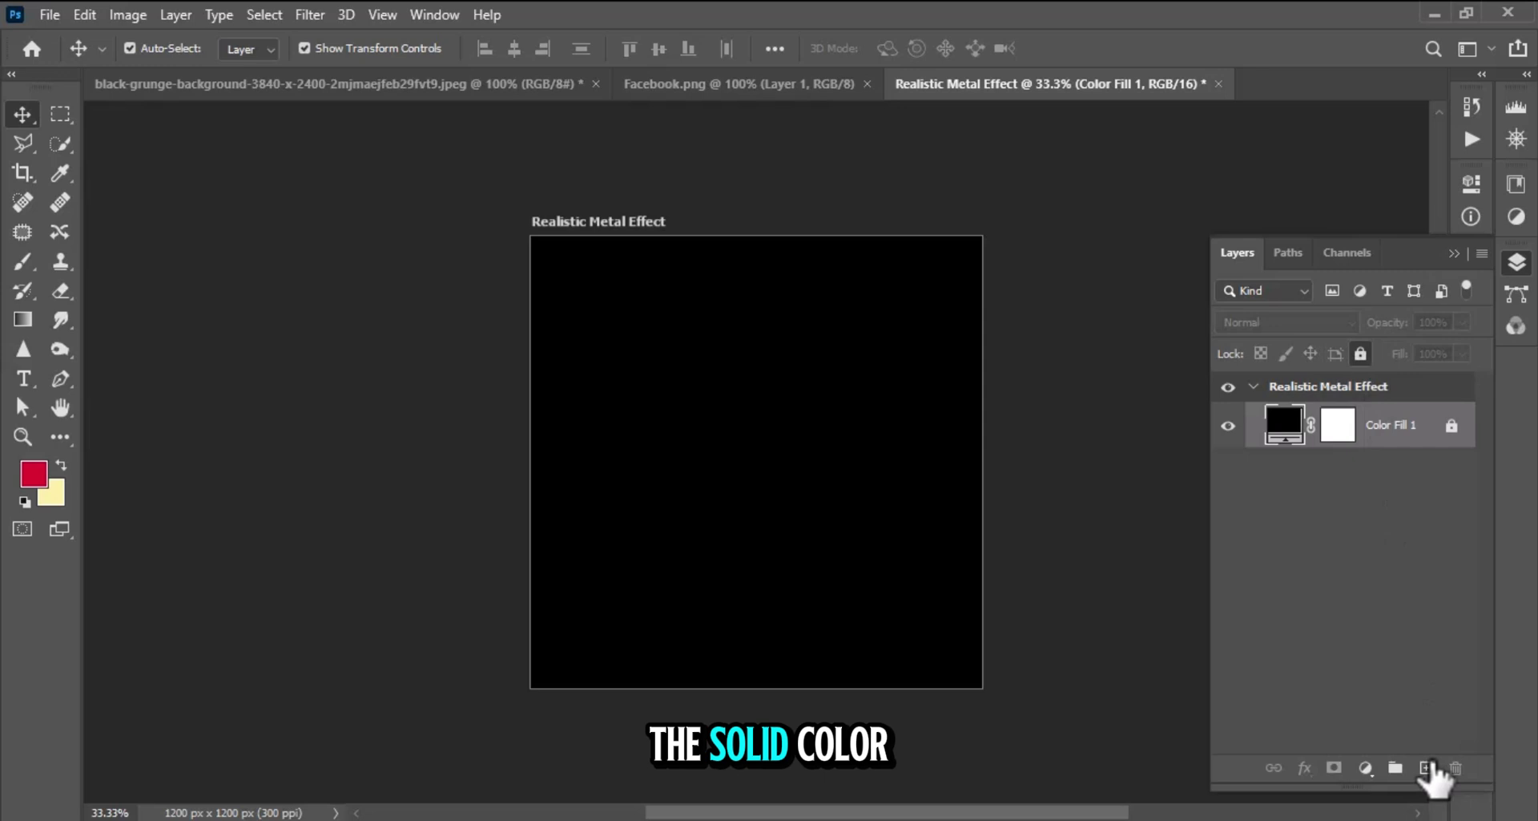
left_click(1426, 767)
right_click(1349, 436)
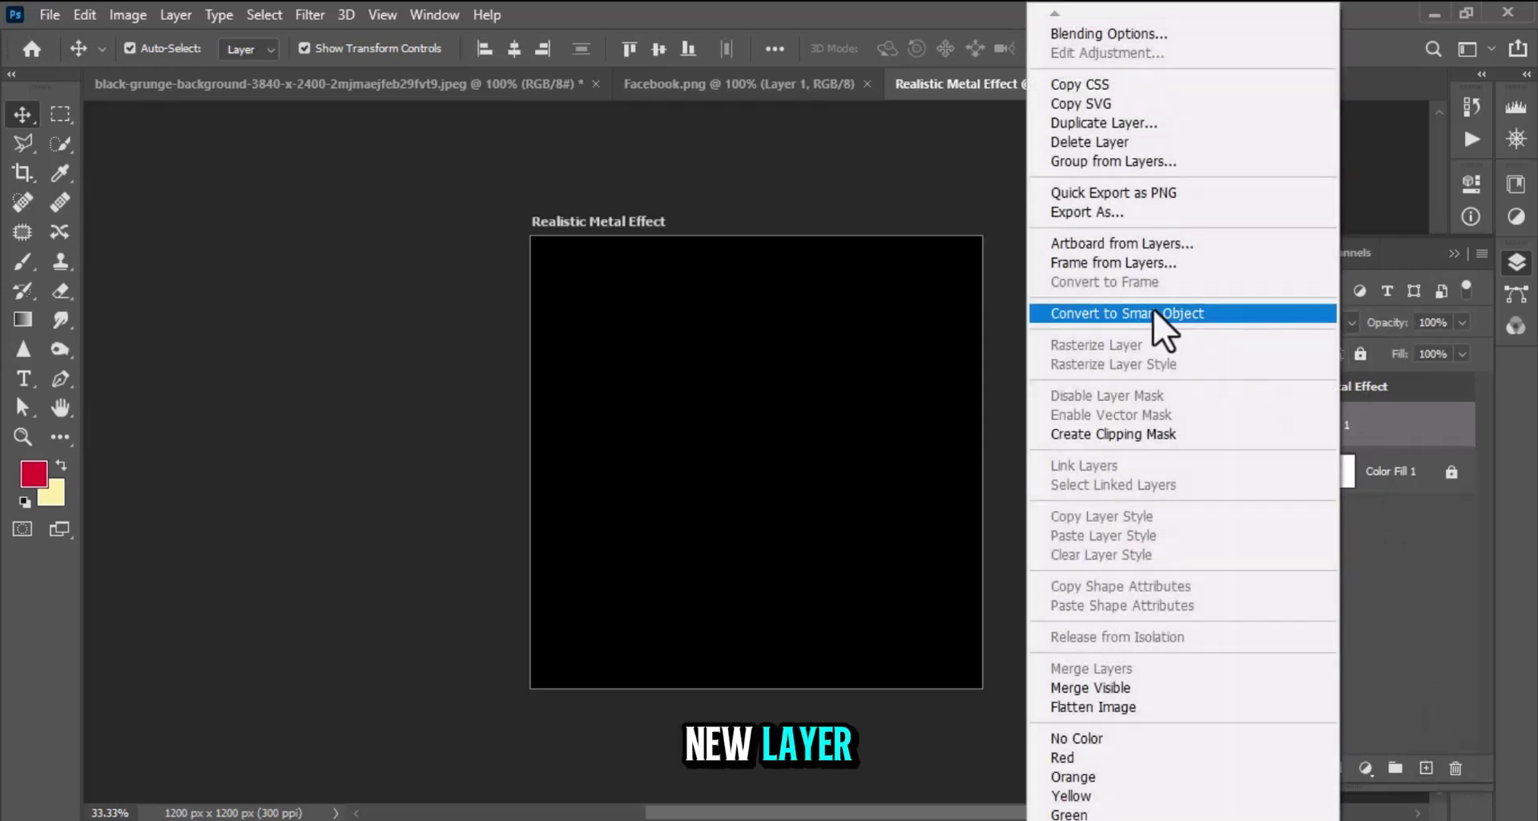
left_click(1042, 311)
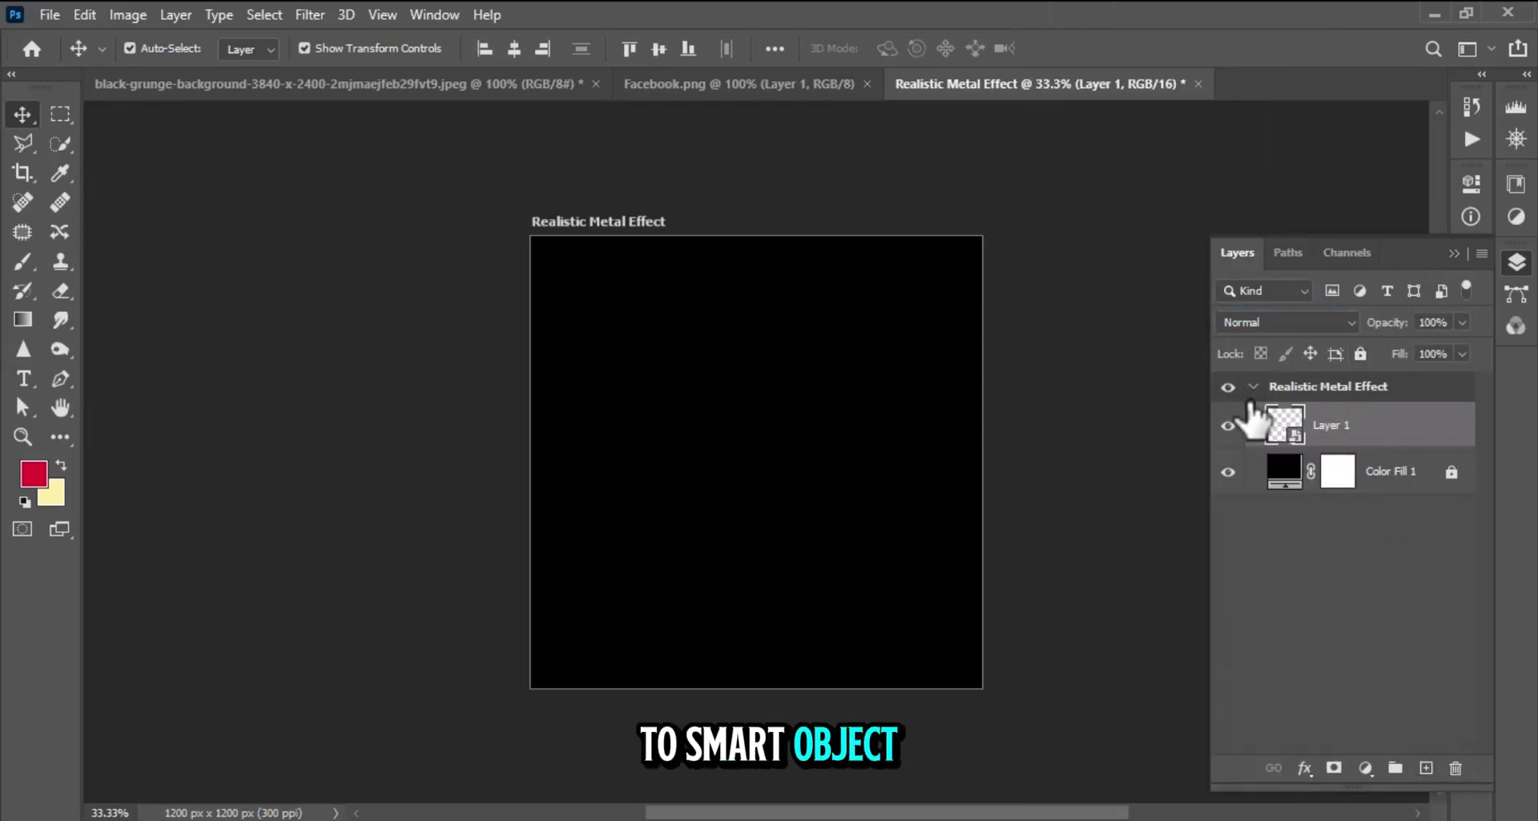
Inside the smart object, place Facebook.png enlarged to nearly fill the canvas and delete the empty layer.
double_click(1279, 424)
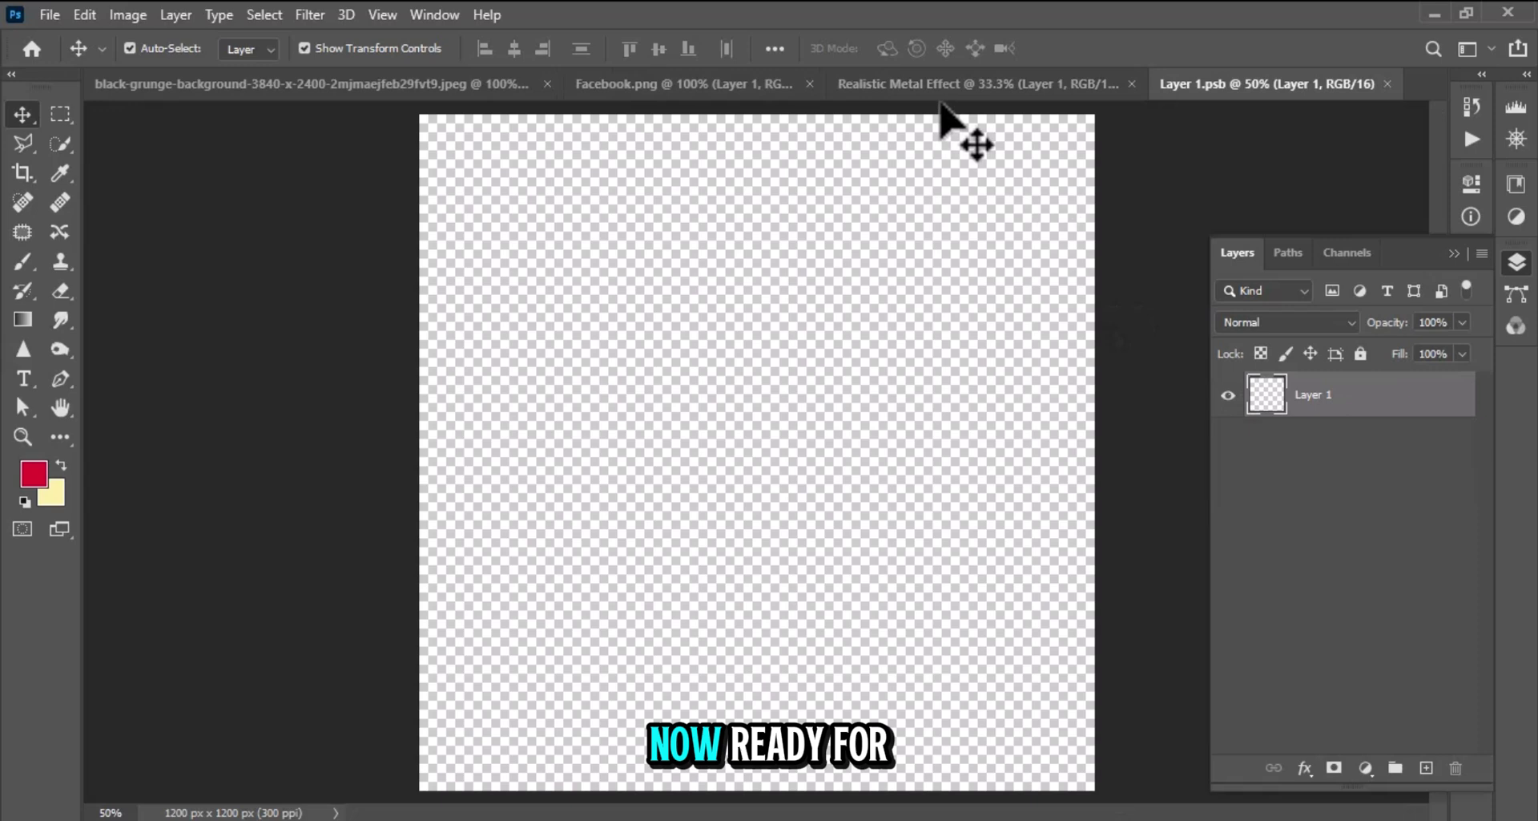
left_click(752, 85)
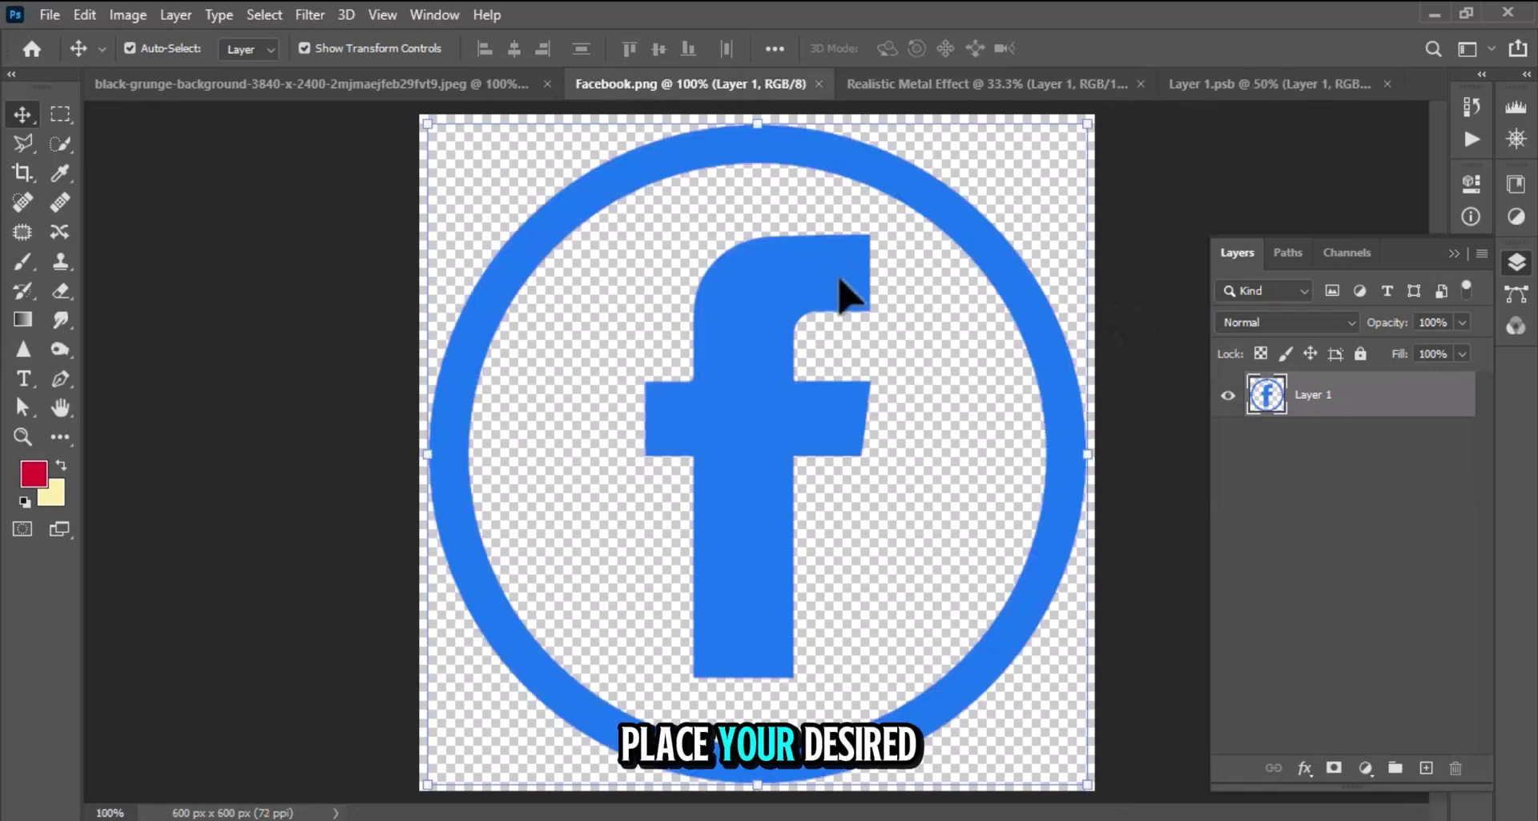
left_click_drag(834, 273, 1241, 422)
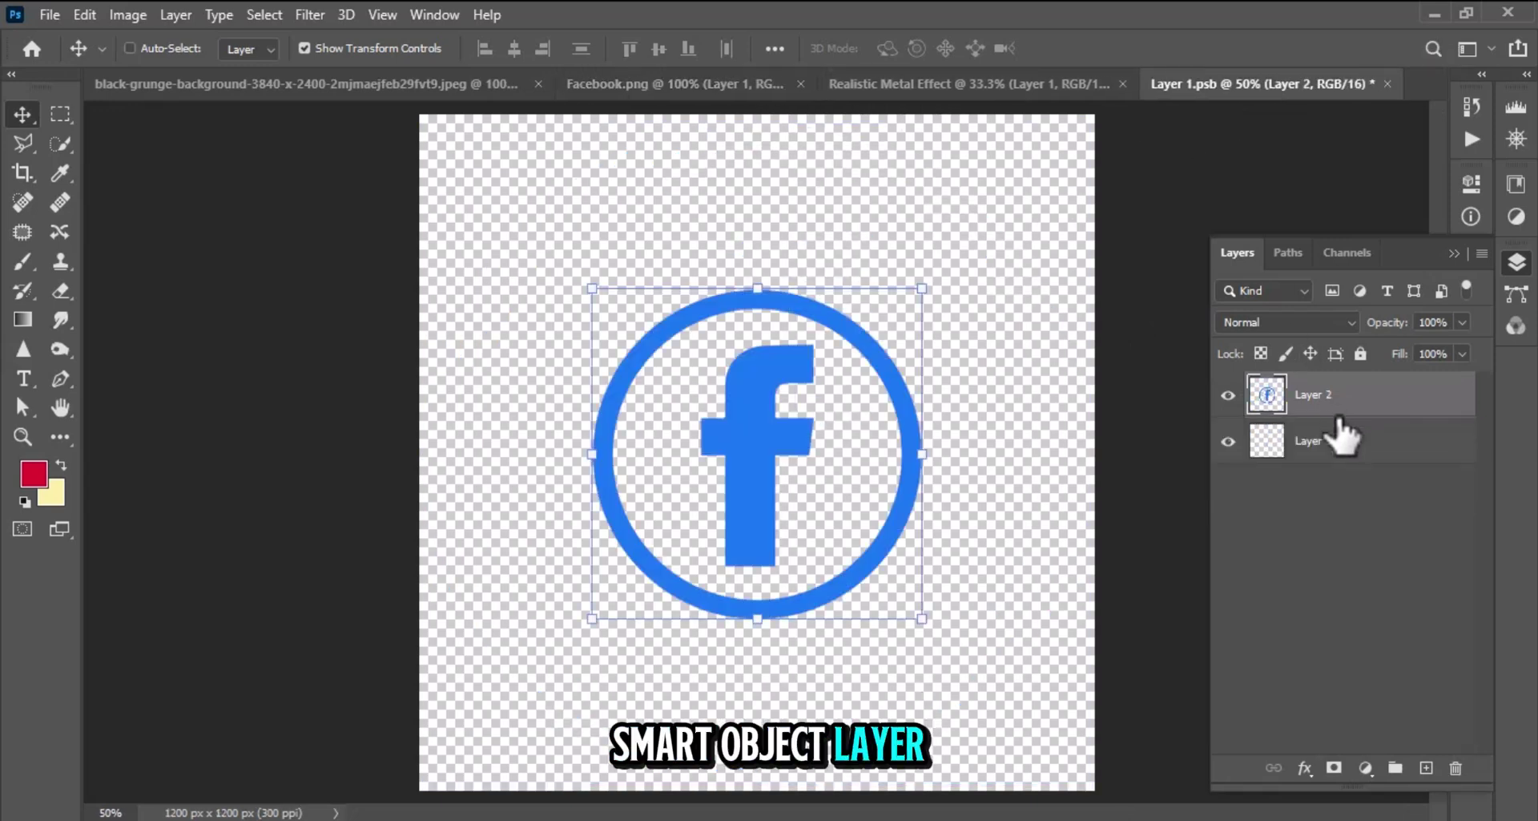
left_click_drag(934, 457, 1090, 516)
key("Return")
left_click(1370, 441)
key("Delete")
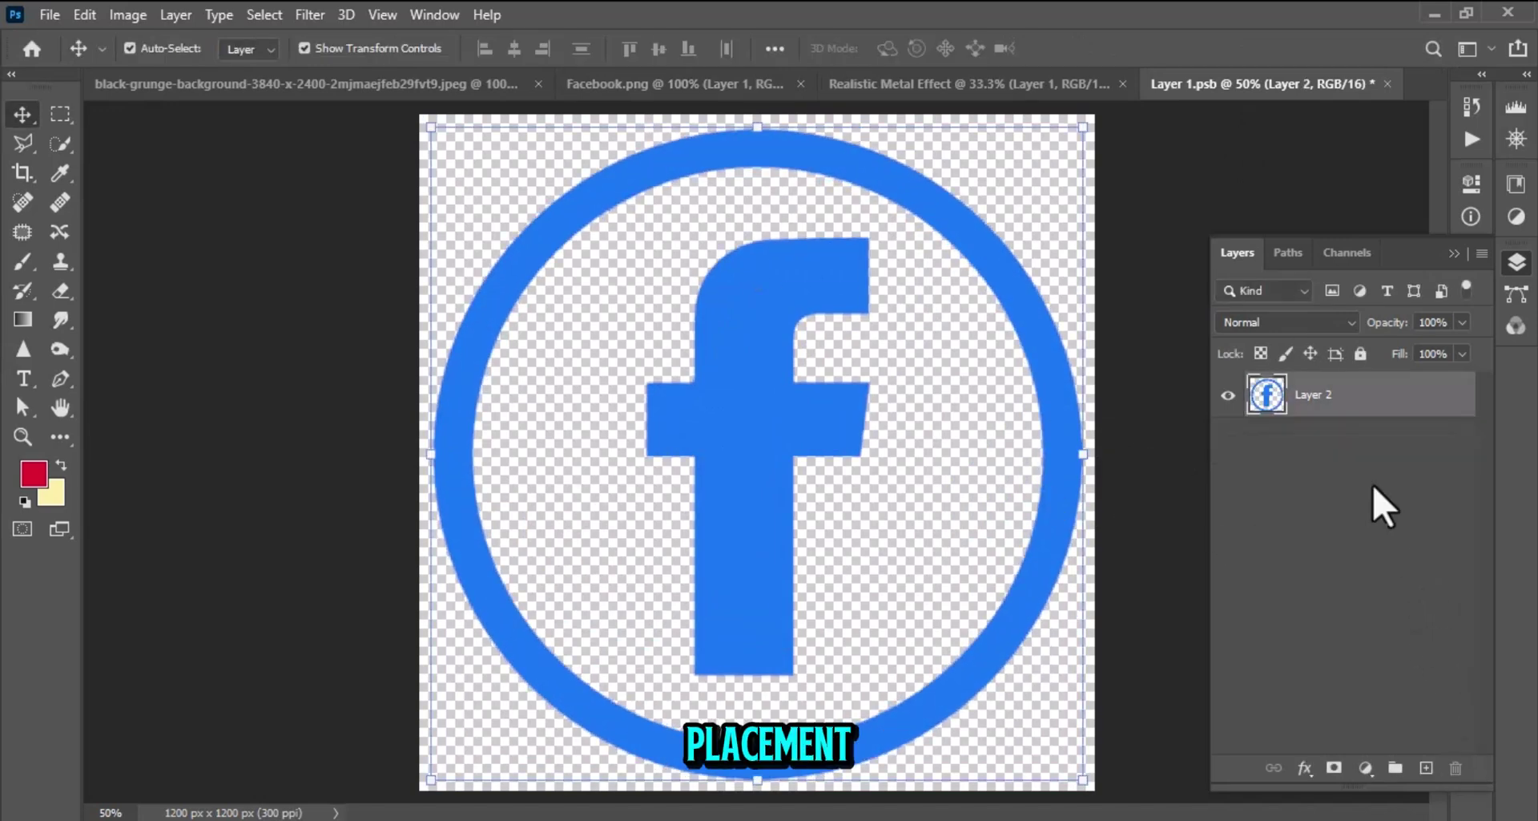
Save and close the smart object, then shrink the logo to sit centred on the black canvas.
key("ctrl+w")
left_click(677, 337)
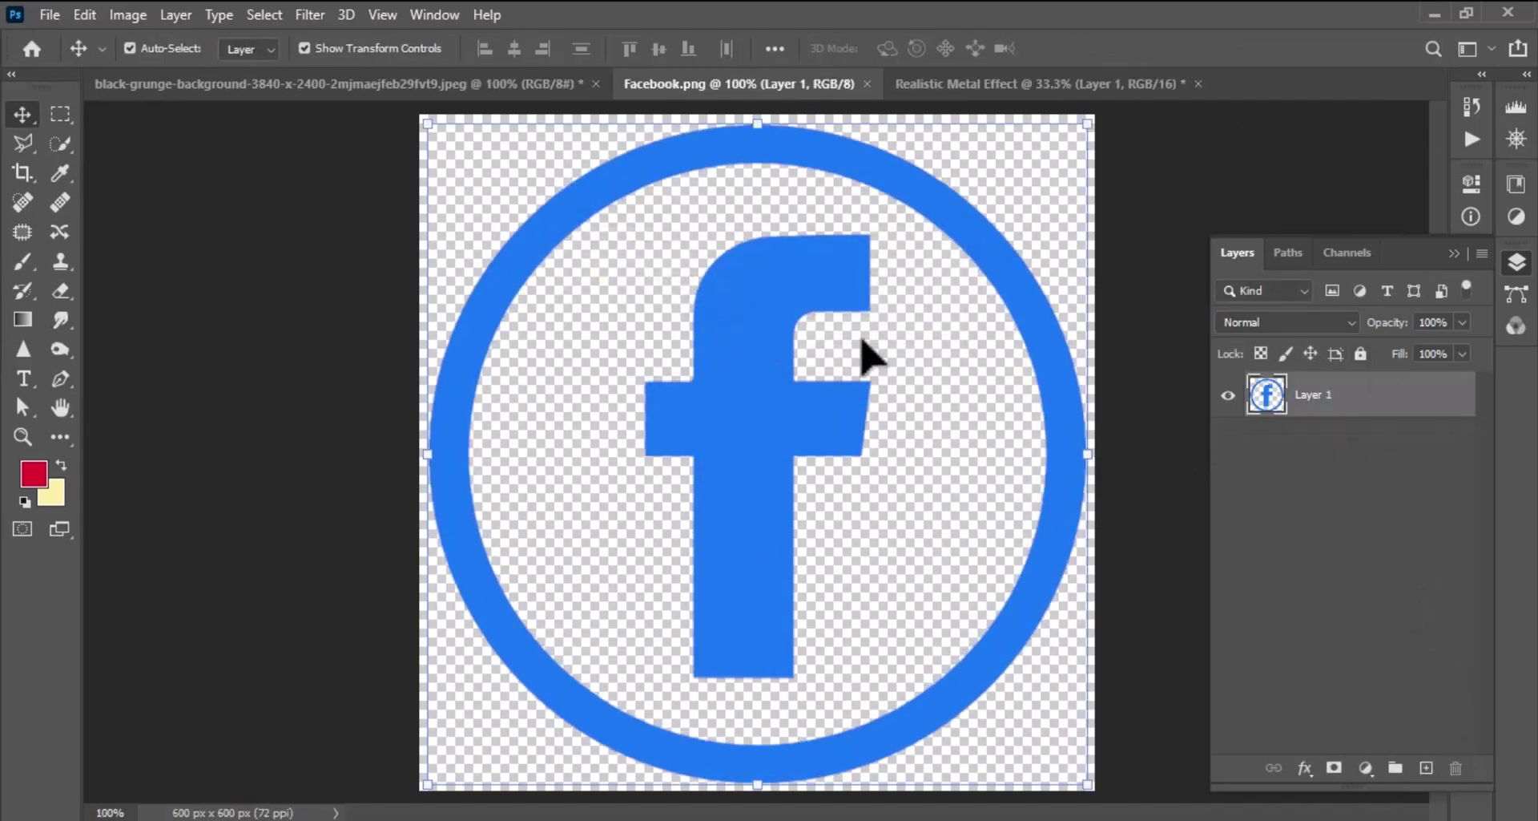
left_click(978, 97)
left_click_drag(974, 242, 901, 315)
Commit the logo's new size and reselect Layer 1.
key("Return")
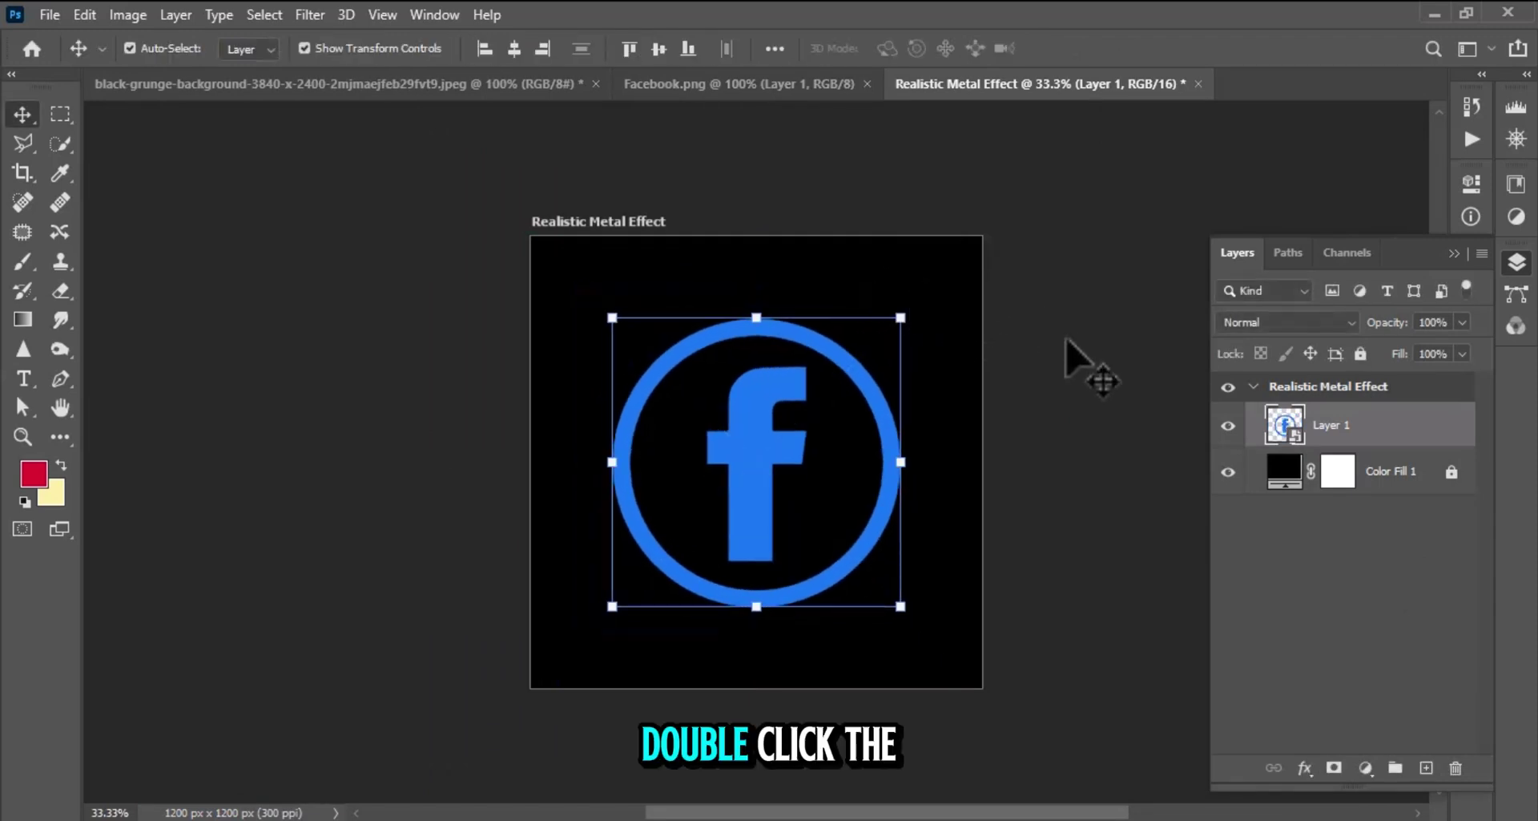
left_click(1116, 388)
left_click(1334, 428)
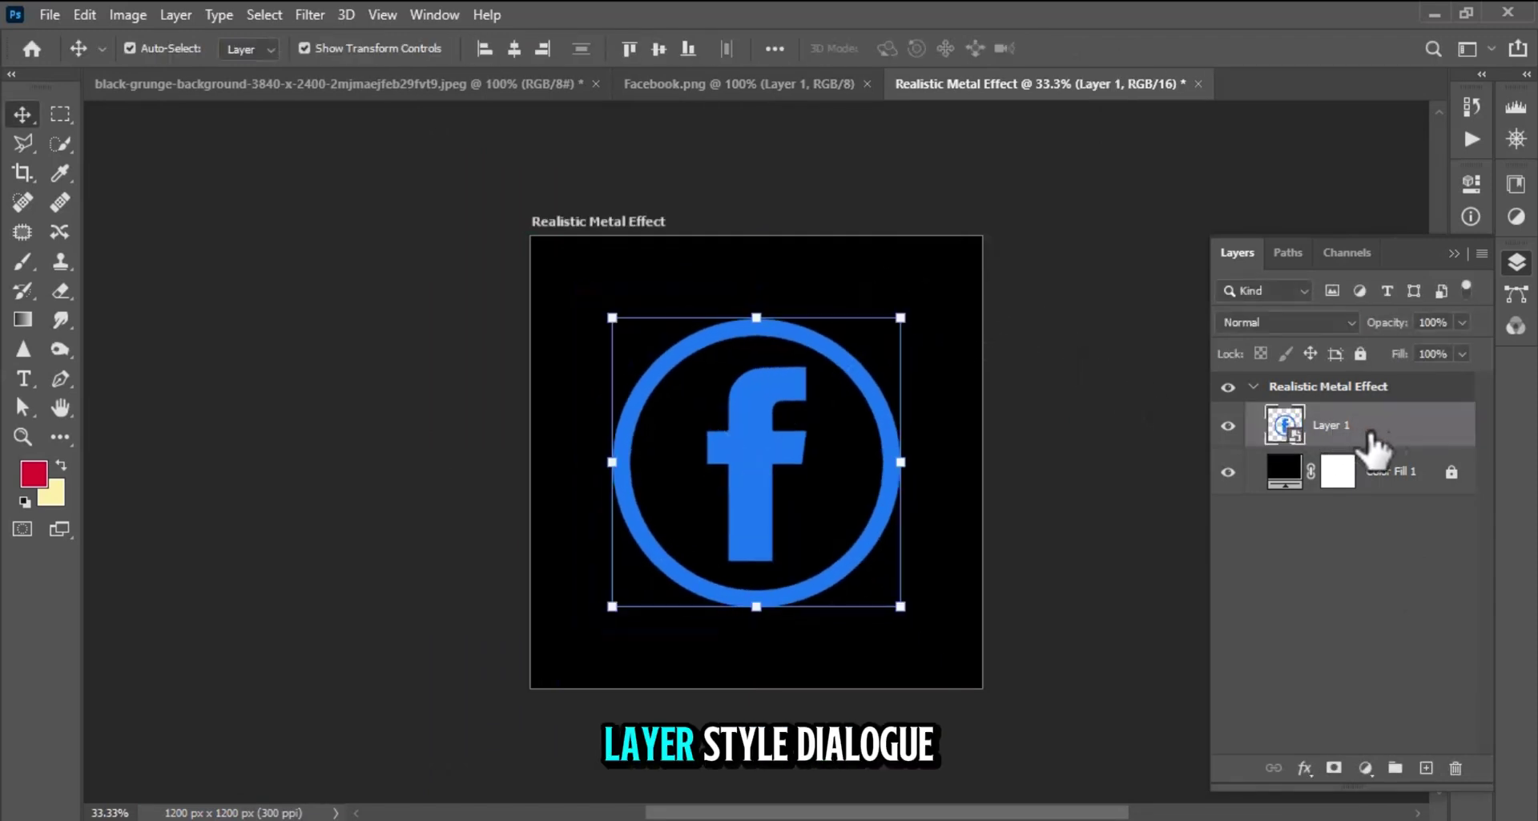
Give Layer 1 a 20 px Bevel & Emboss and lower its Fill to 0%.
double_click(1355, 439)
left_click(672, 278)
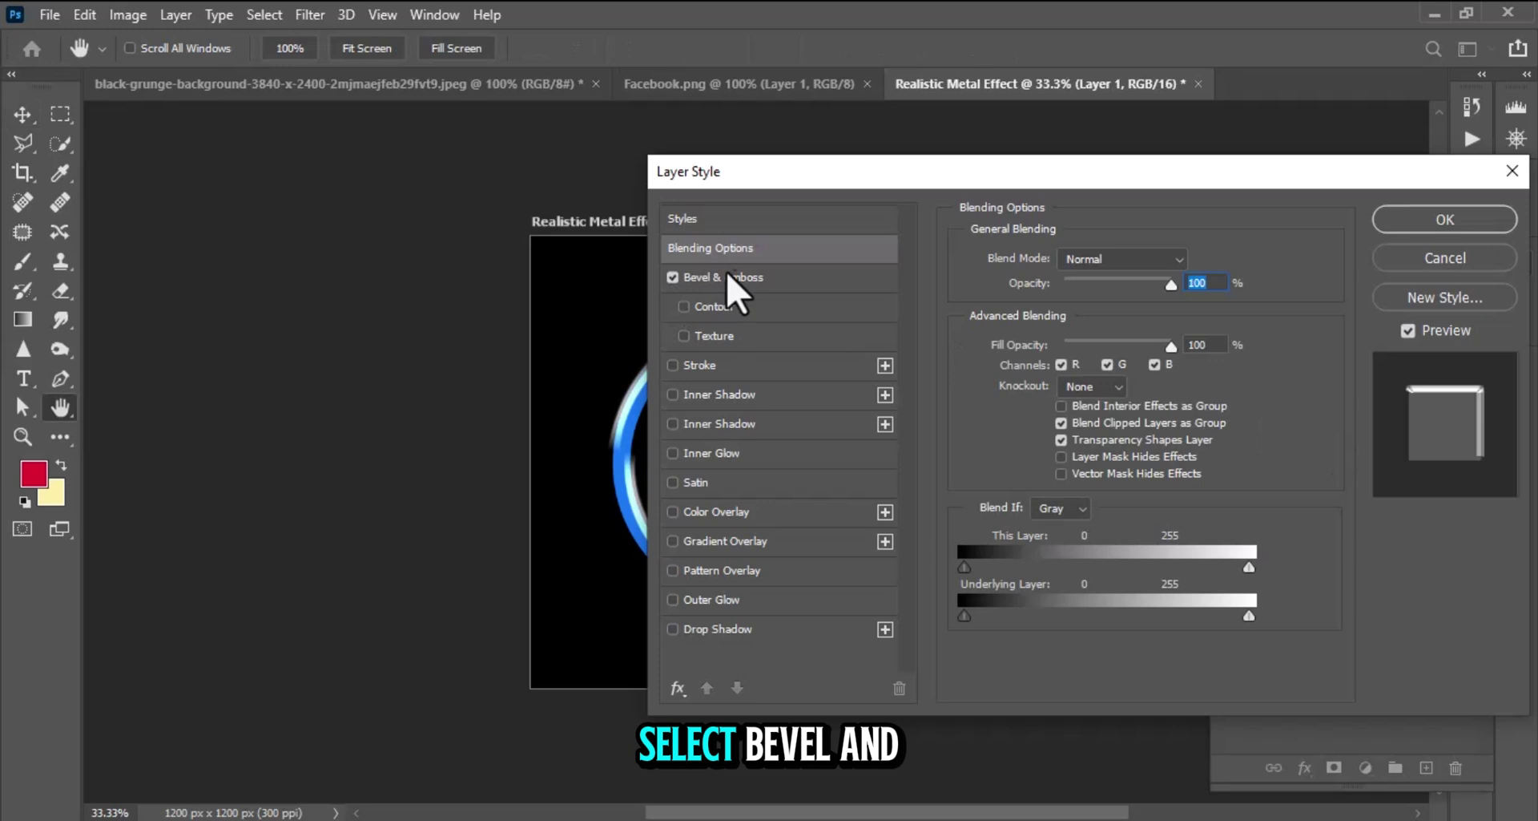
left_click(757, 278)
left_click_drag(905, 173, 1166, 192)
left_click_drag(1330, 377, 1326, 372)
left_click_drag(1369, 201, 1175, 199)
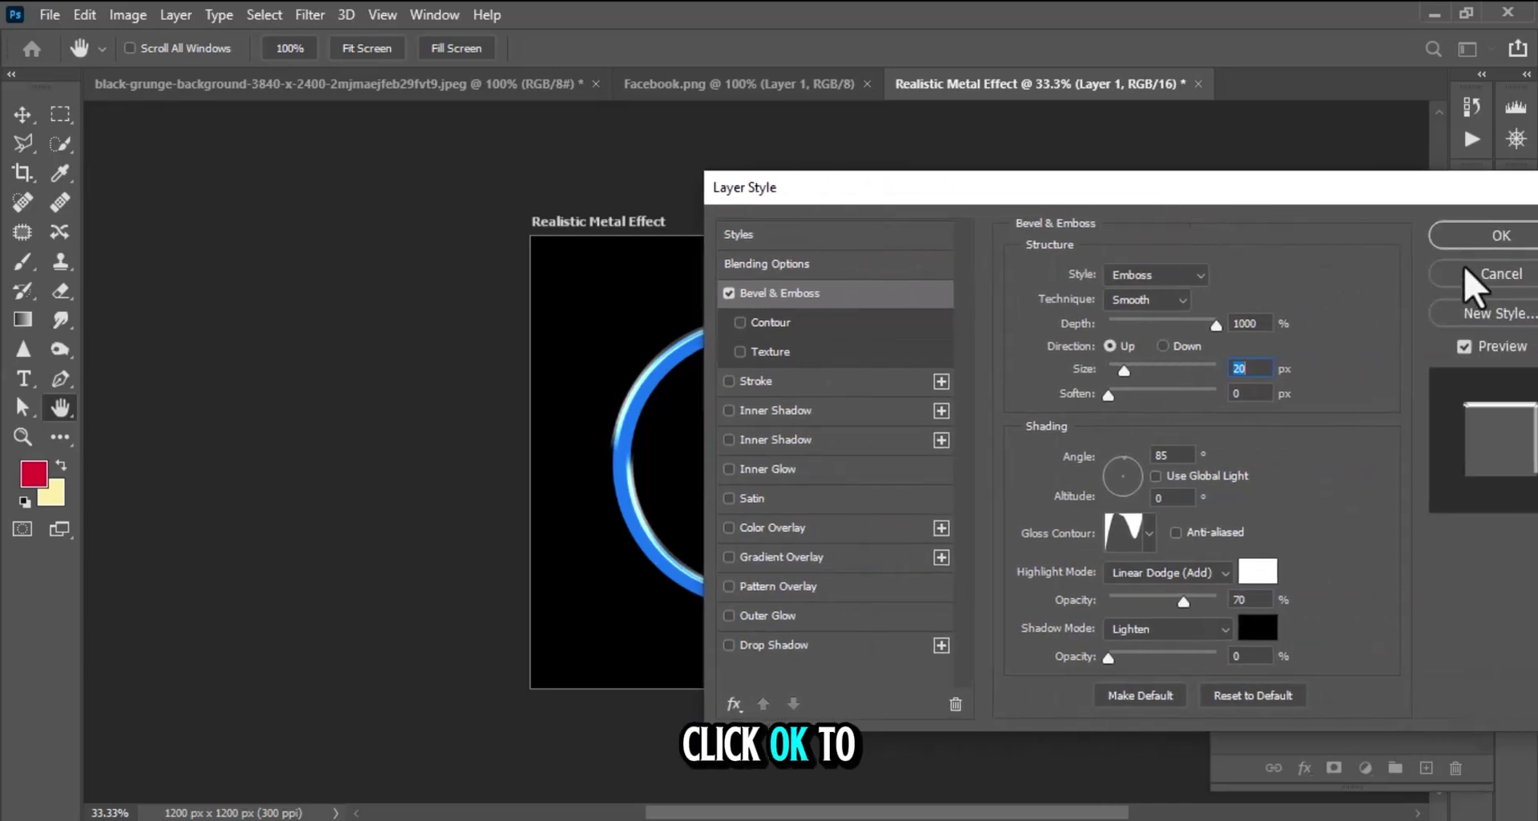
left_click(1508, 235)
left_click(1462, 354)
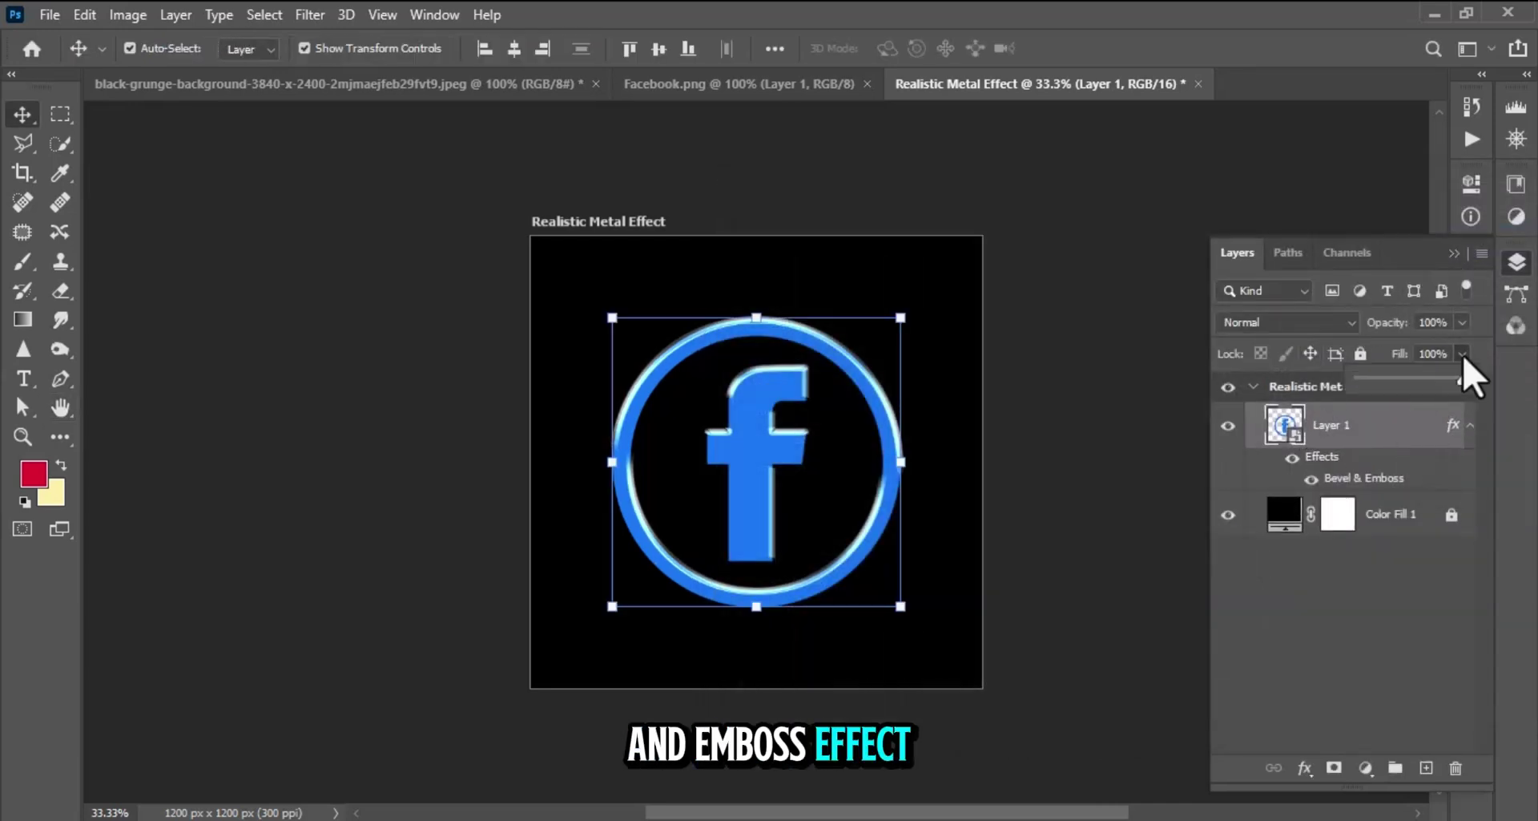
left_click_drag(1468, 380, 1290, 401)
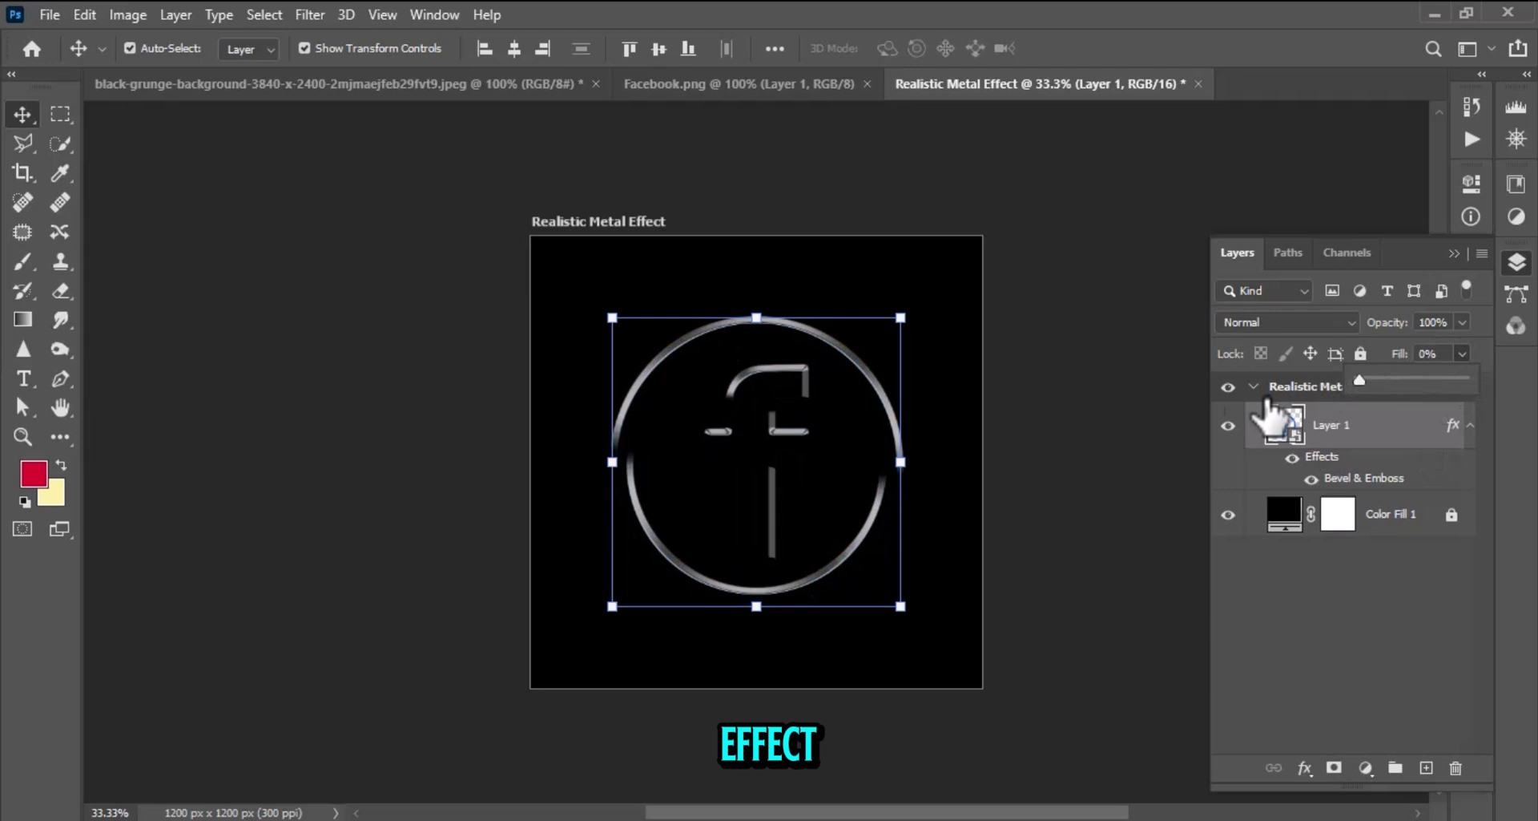
Zoom in on the metal logo, pan the canvas left, and reselect Layer 1 with the Move tool.
left_click(1082, 430)
left_click(22, 436)
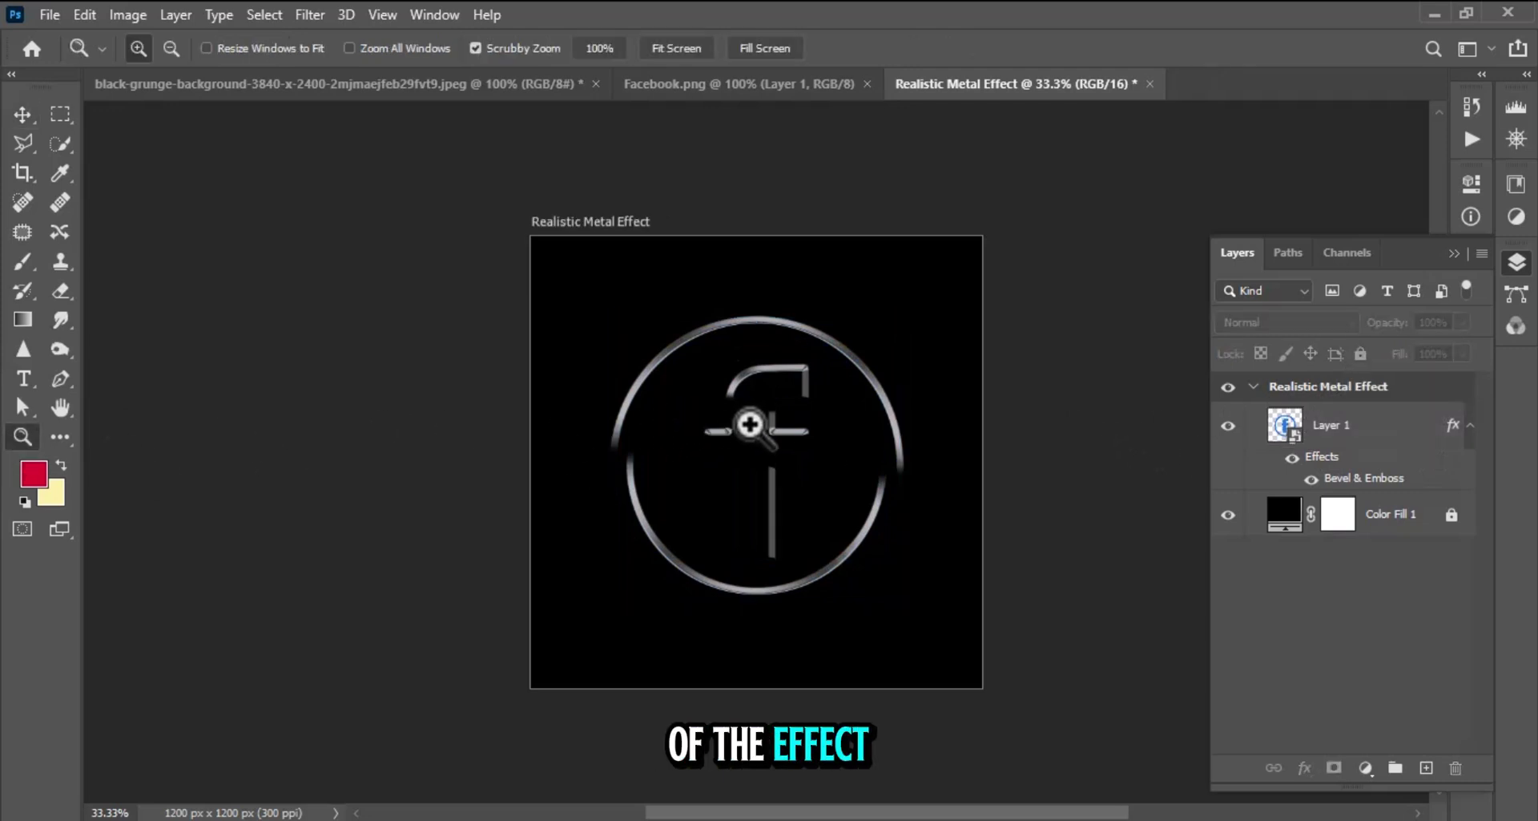
mouse_move(749, 426)
left_mouse_down()
mouse_move(797, 426)
mouse_move(778, 427)
left_mouse_up()
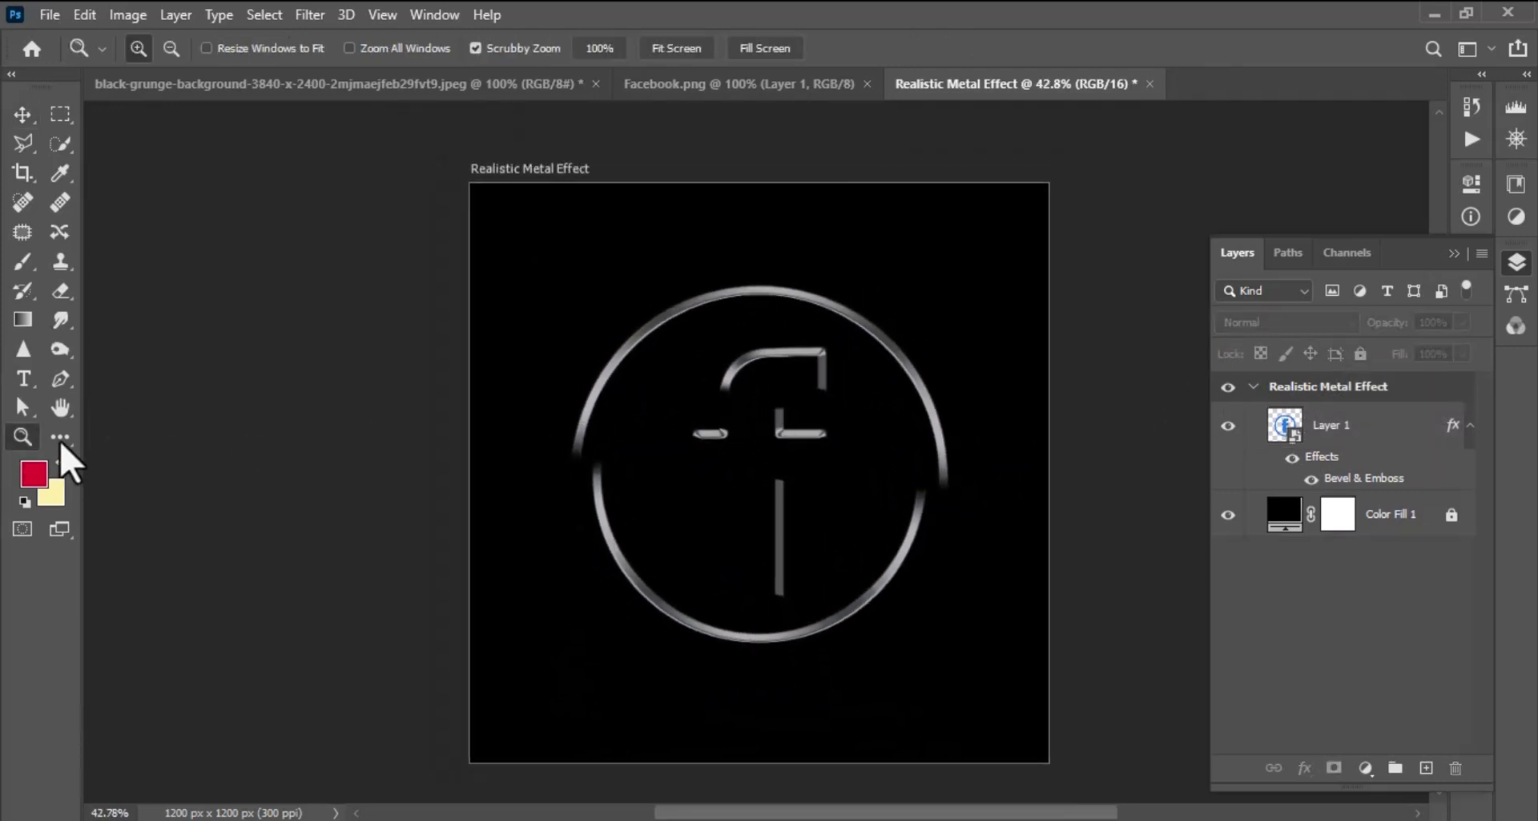
left_click(60, 407)
left_click_drag(508, 416, 196, 388)
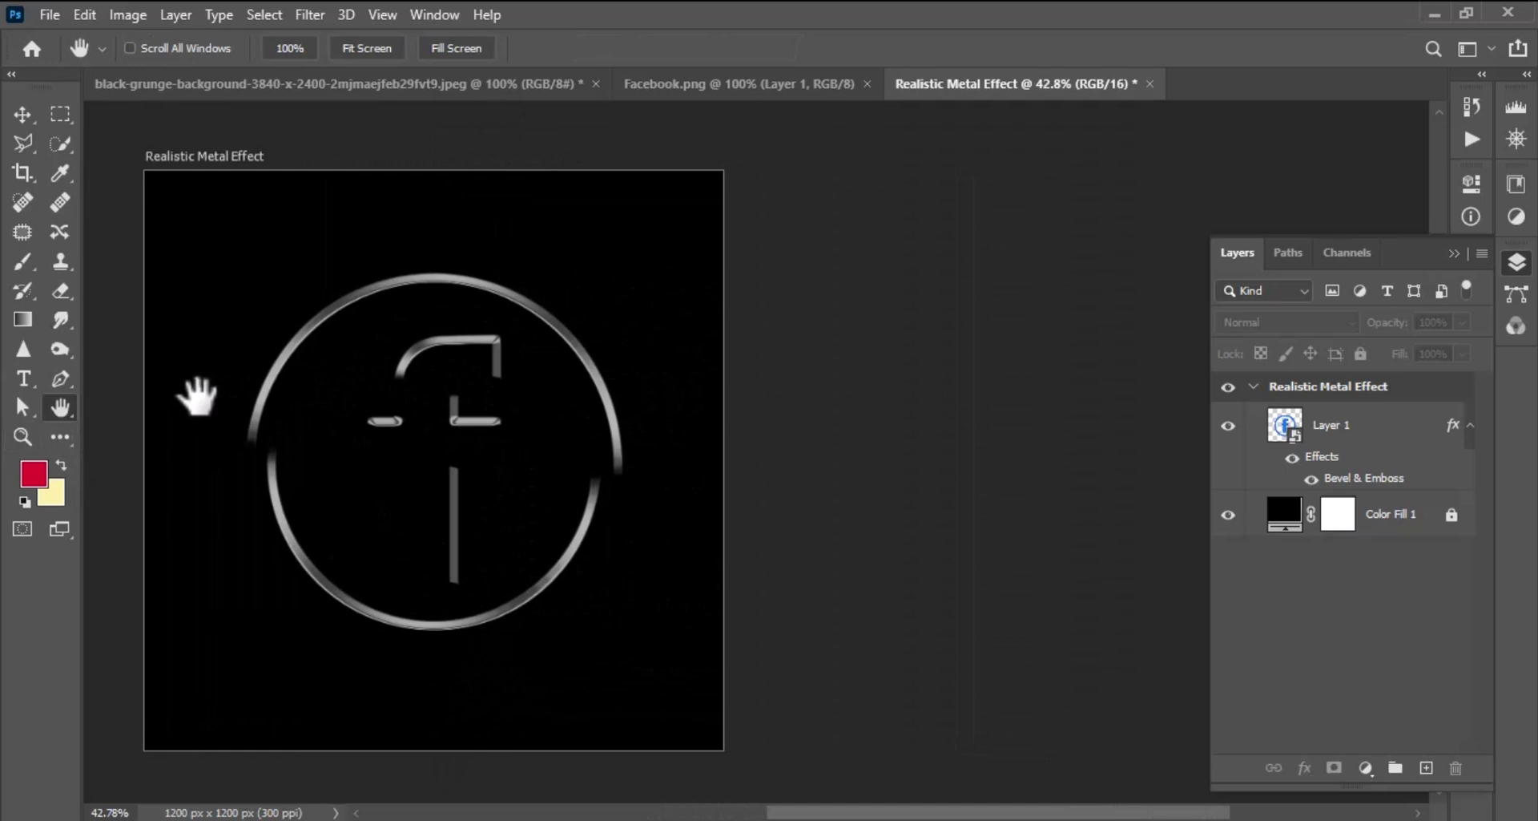
left_click(22, 114)
left_click(1407, 479)
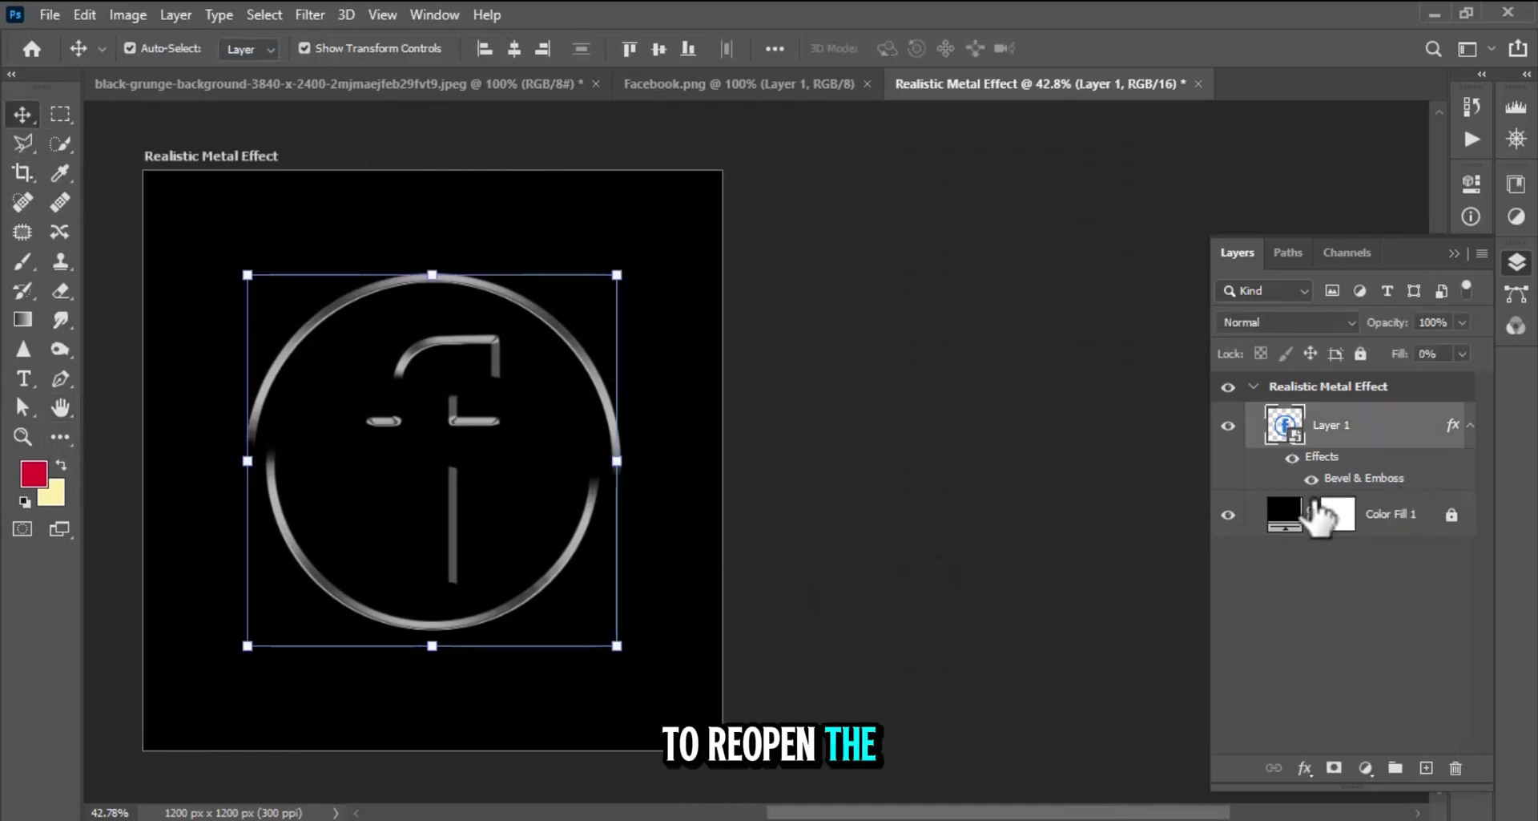
Reopen Layer 1's Bevel & Emboss, enter 6 in a setting, and start the gloss contour from the Linear preset.
double_click(1362, 477)
left_click(522, 631)
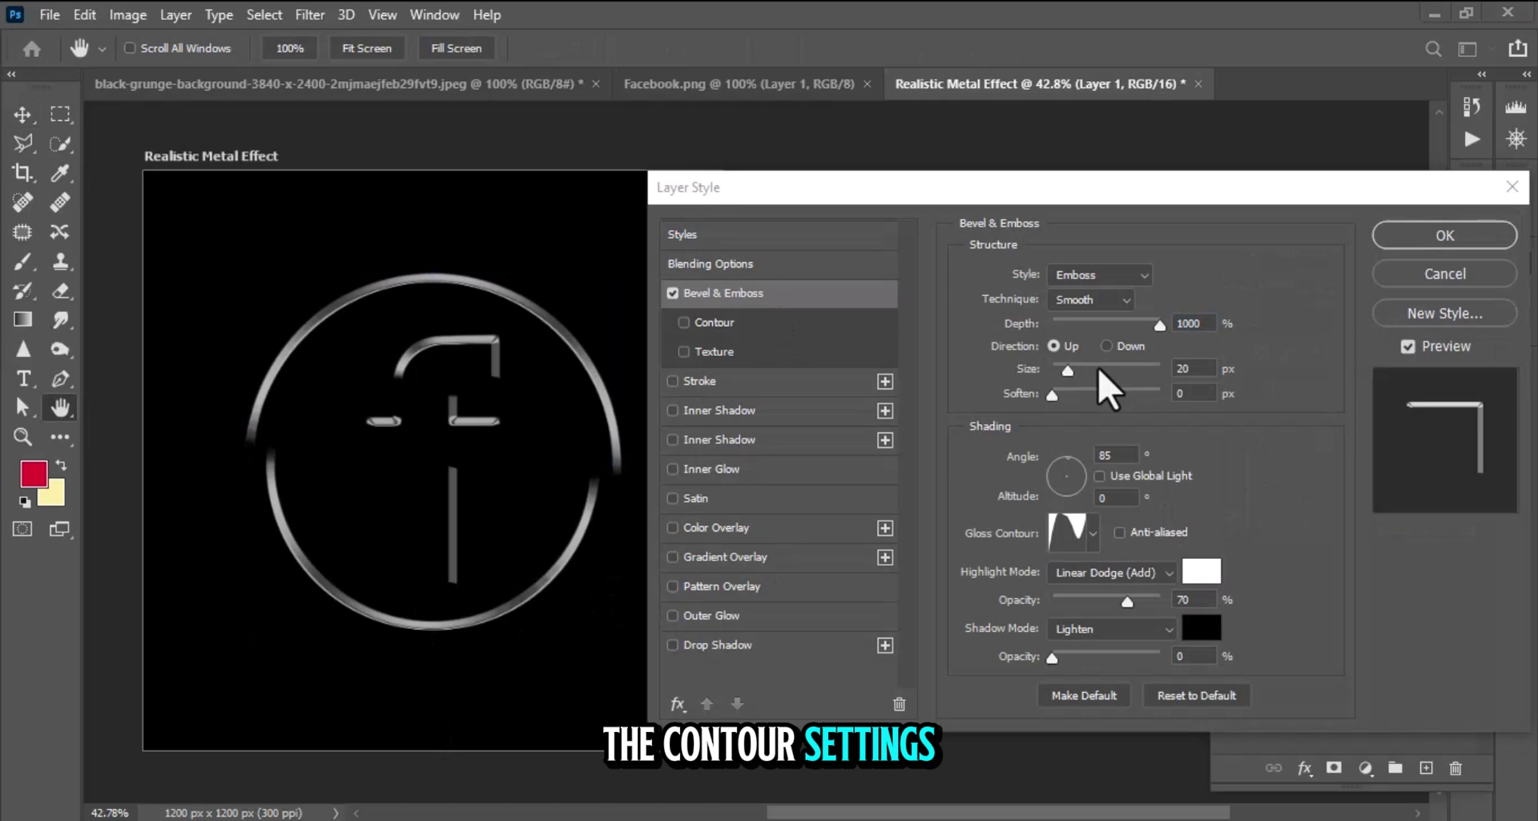
left_click(1079, 465)
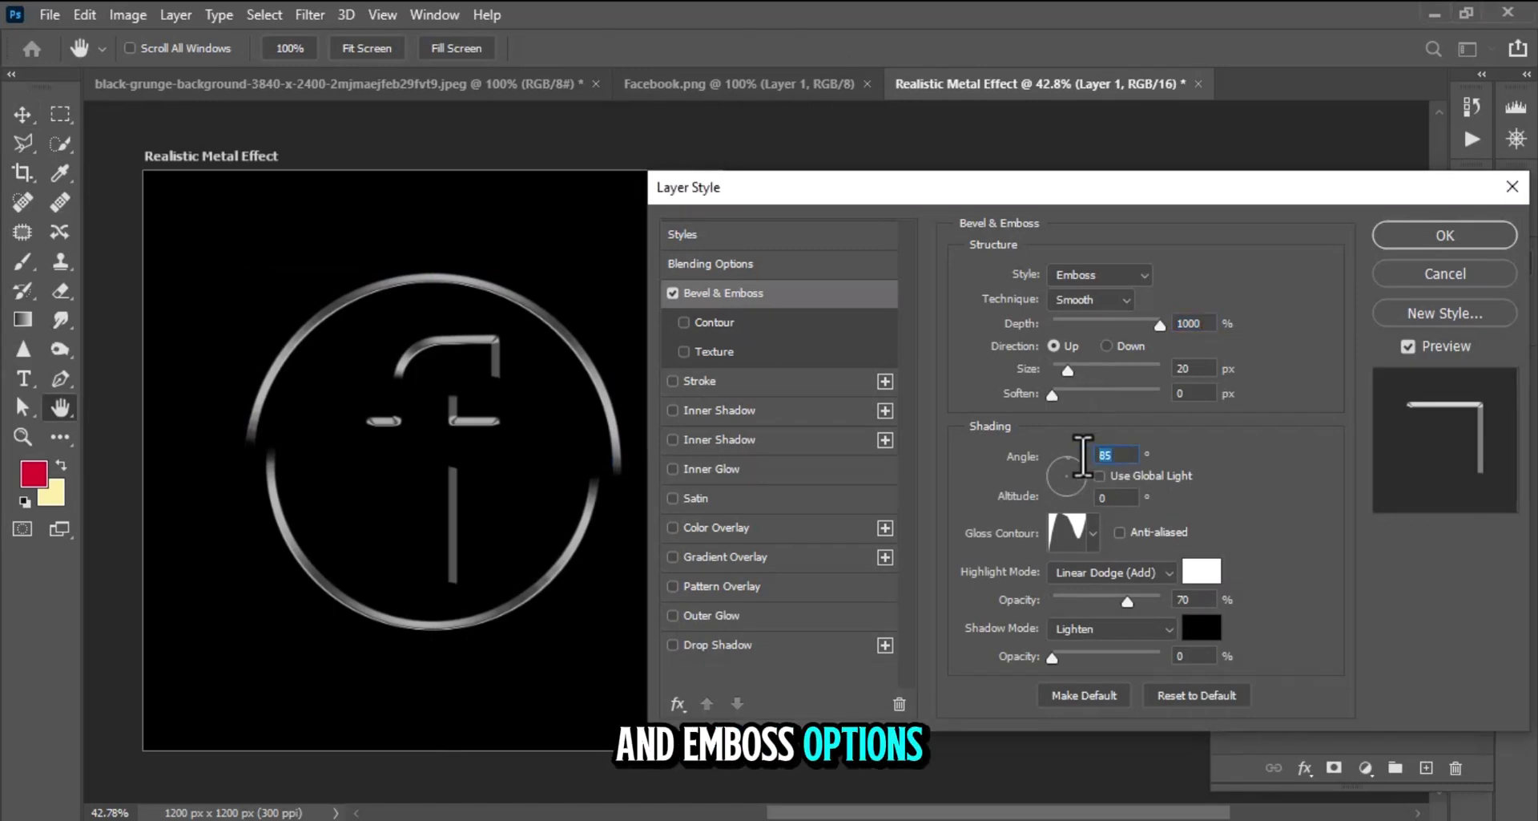
type("6")
left_click(1093, 533)
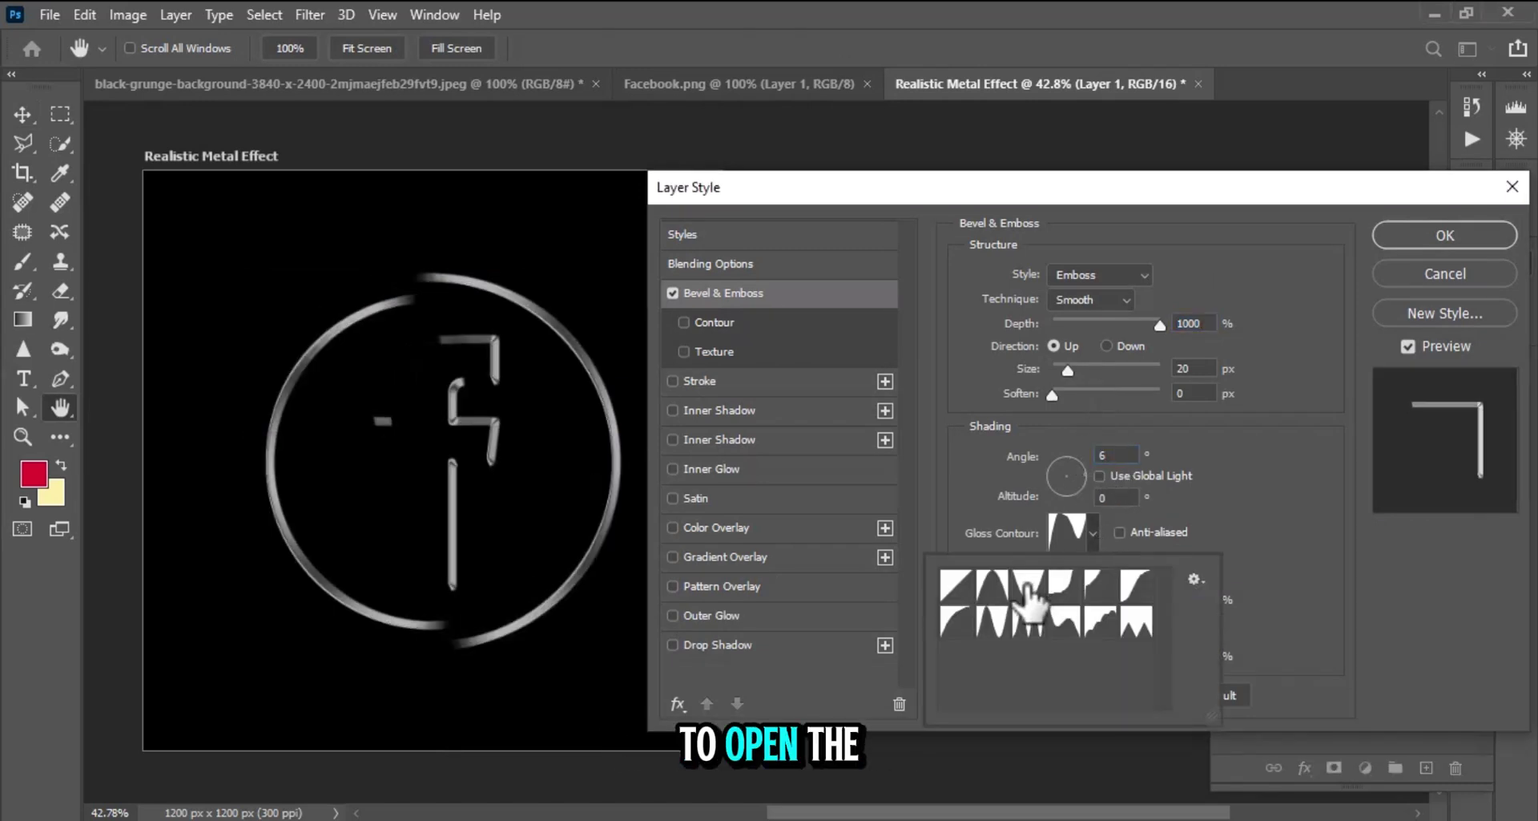
left_click(1065, 525)
left_click(1262, 297)
left_click(1234, 413)
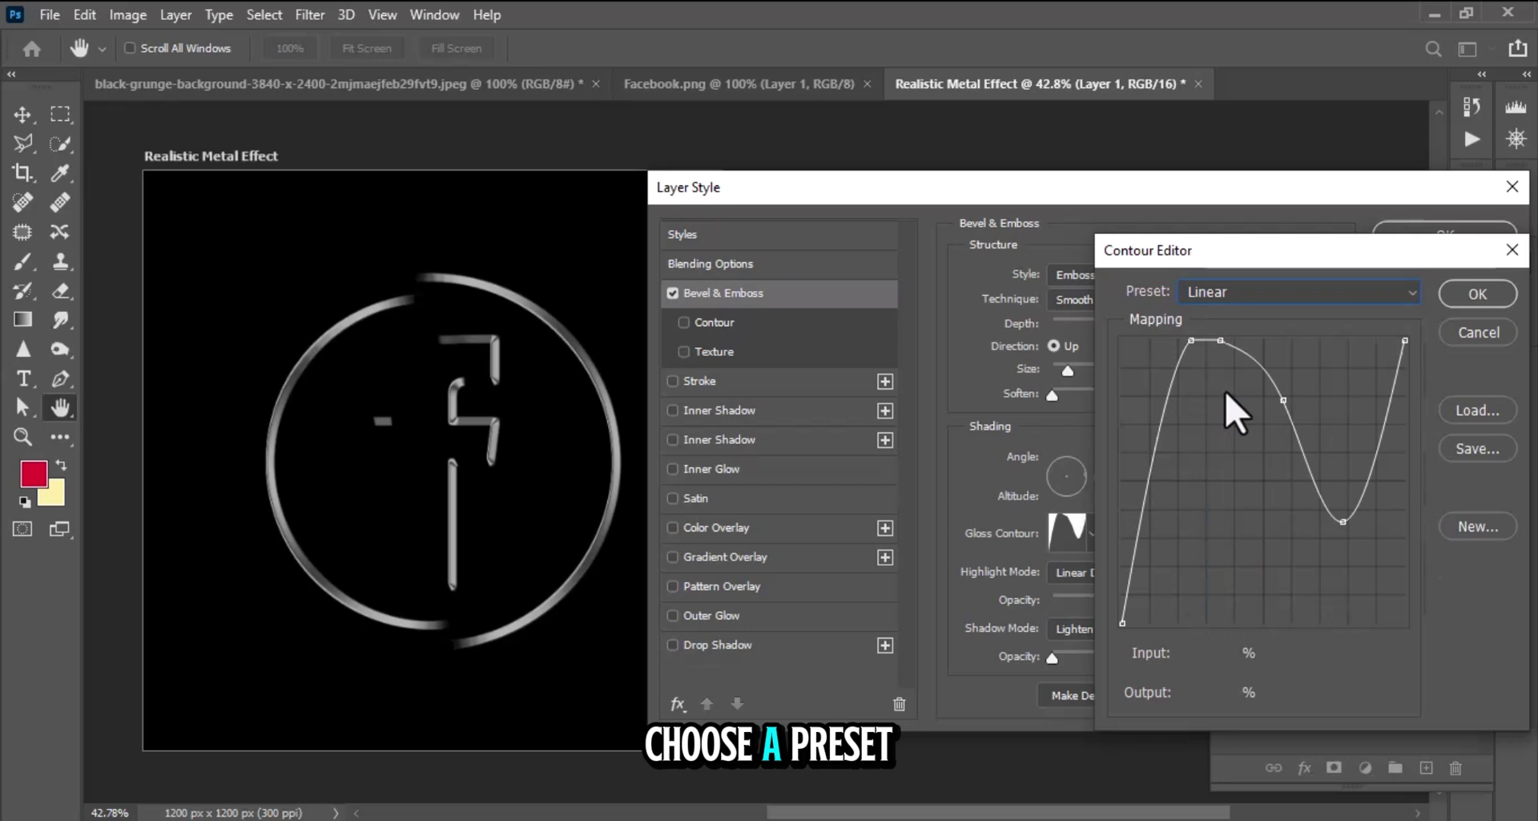
Shape a wavy gloss contour with points at 25/100 and 57/71, set Soften to 2 px, and apply.
left_click_drag(1183, 563, 1174, 340)
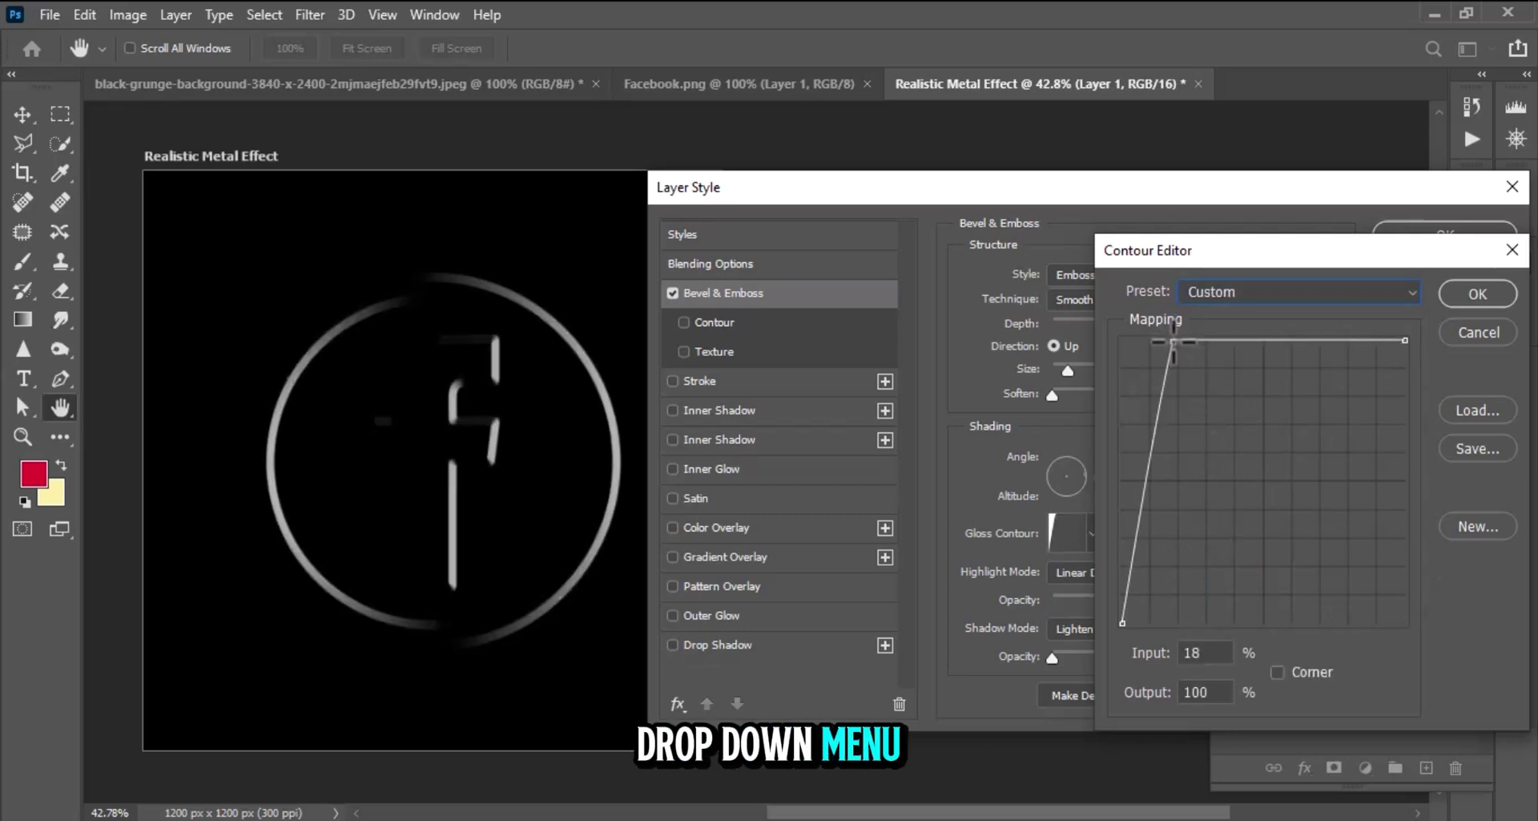
left_click(1195, 341)
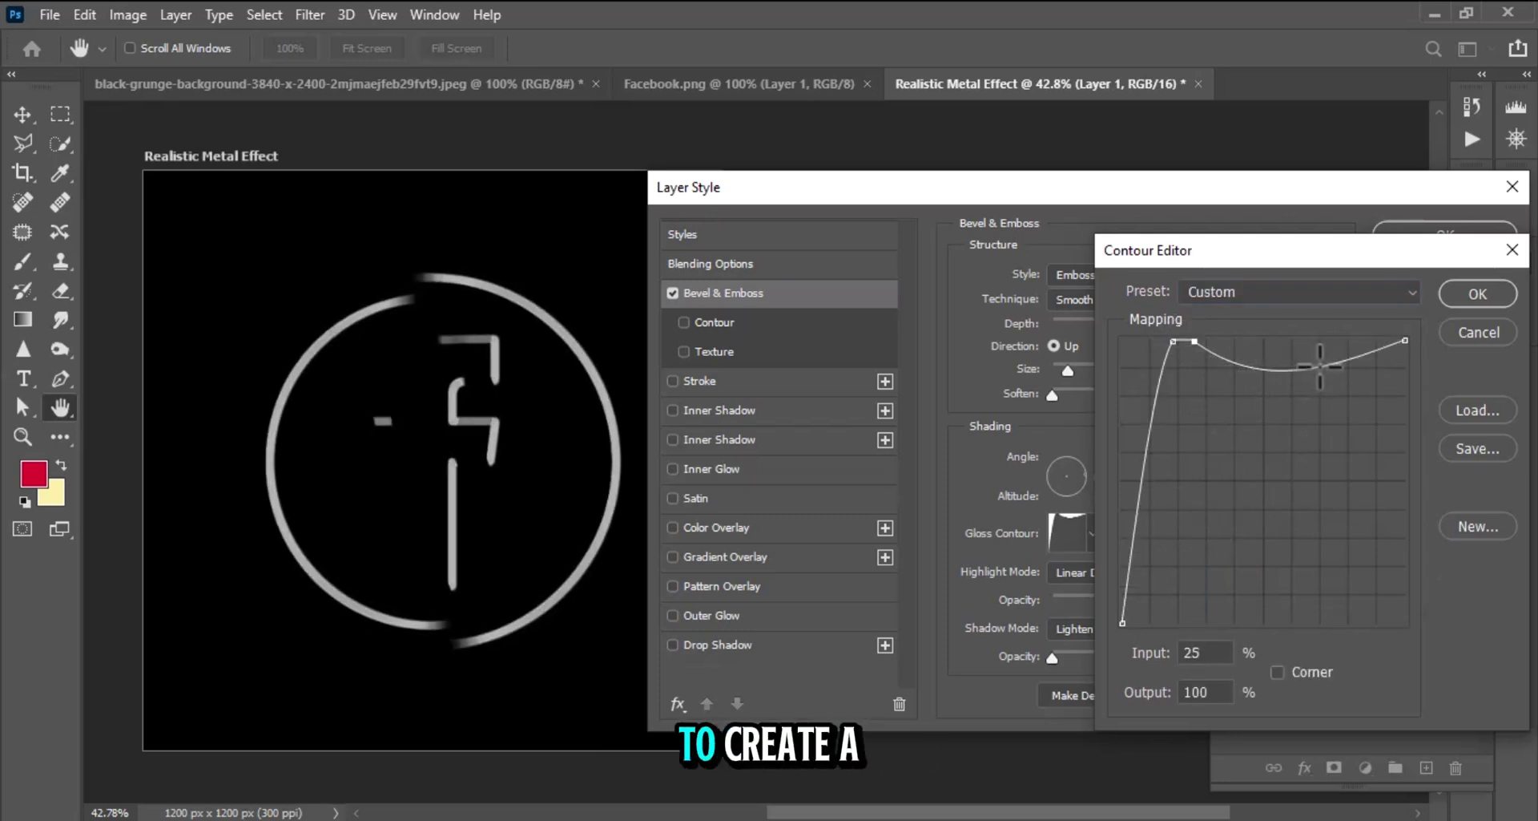
left_click_drag(1320, 366, 1332, 536)
left_click(1272, 429)
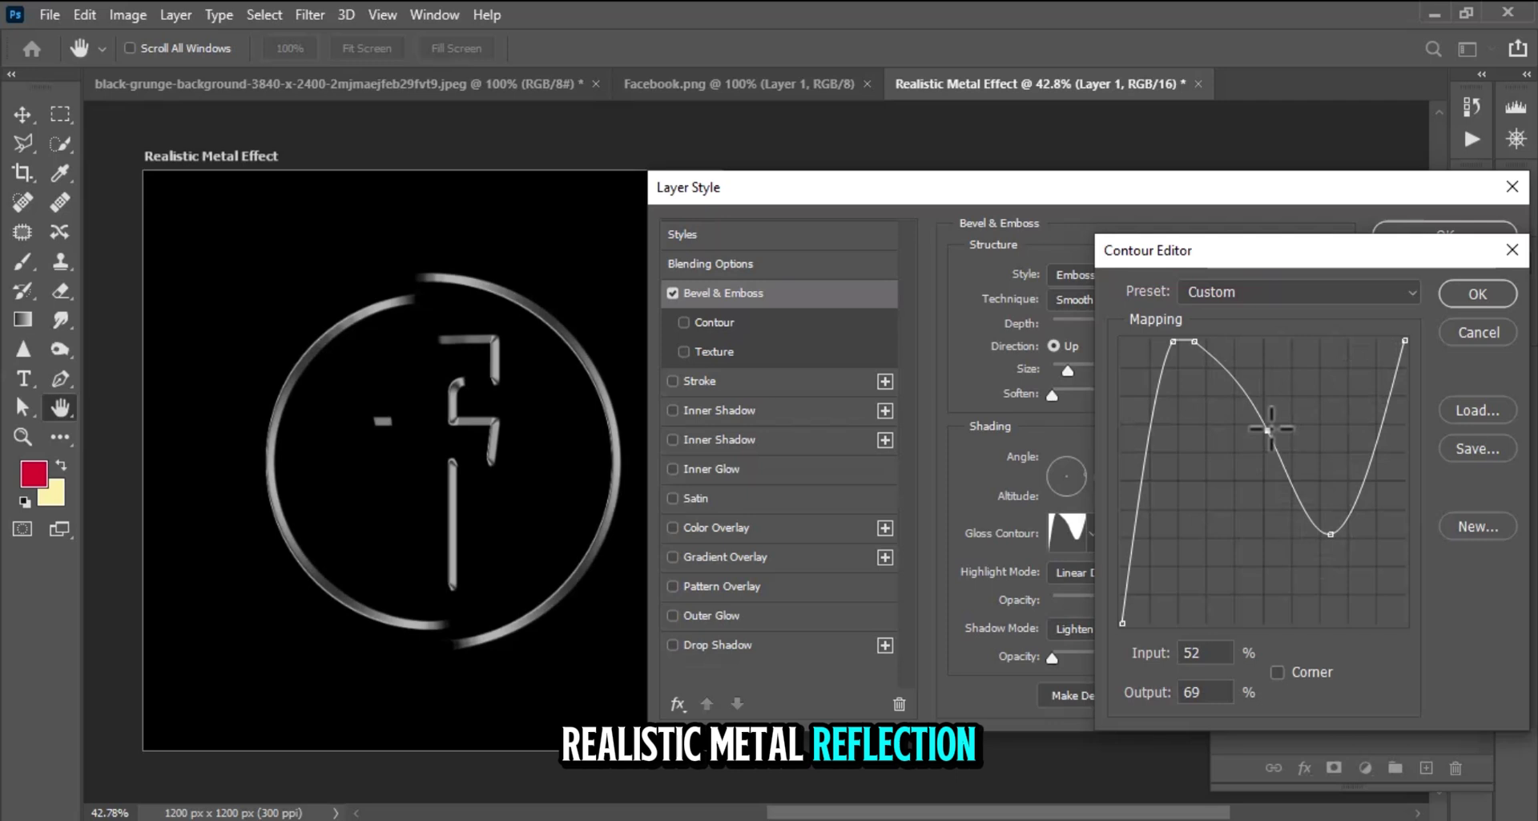
left_click_drag(1271, 429, 1286, 423)
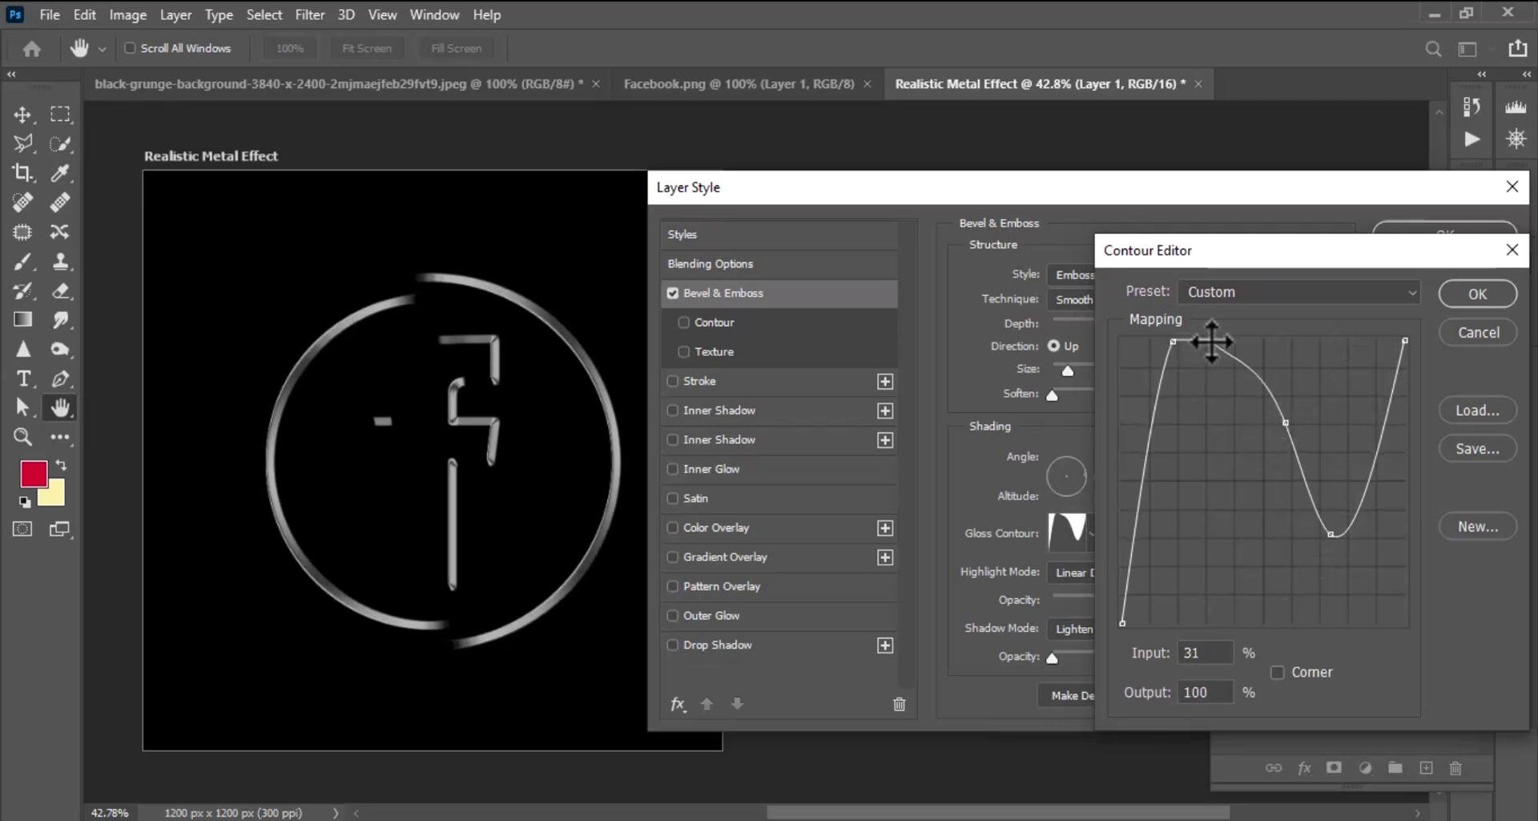
left_click_drag(1212, 343, 1188, 340)
left_click(1474, 295)
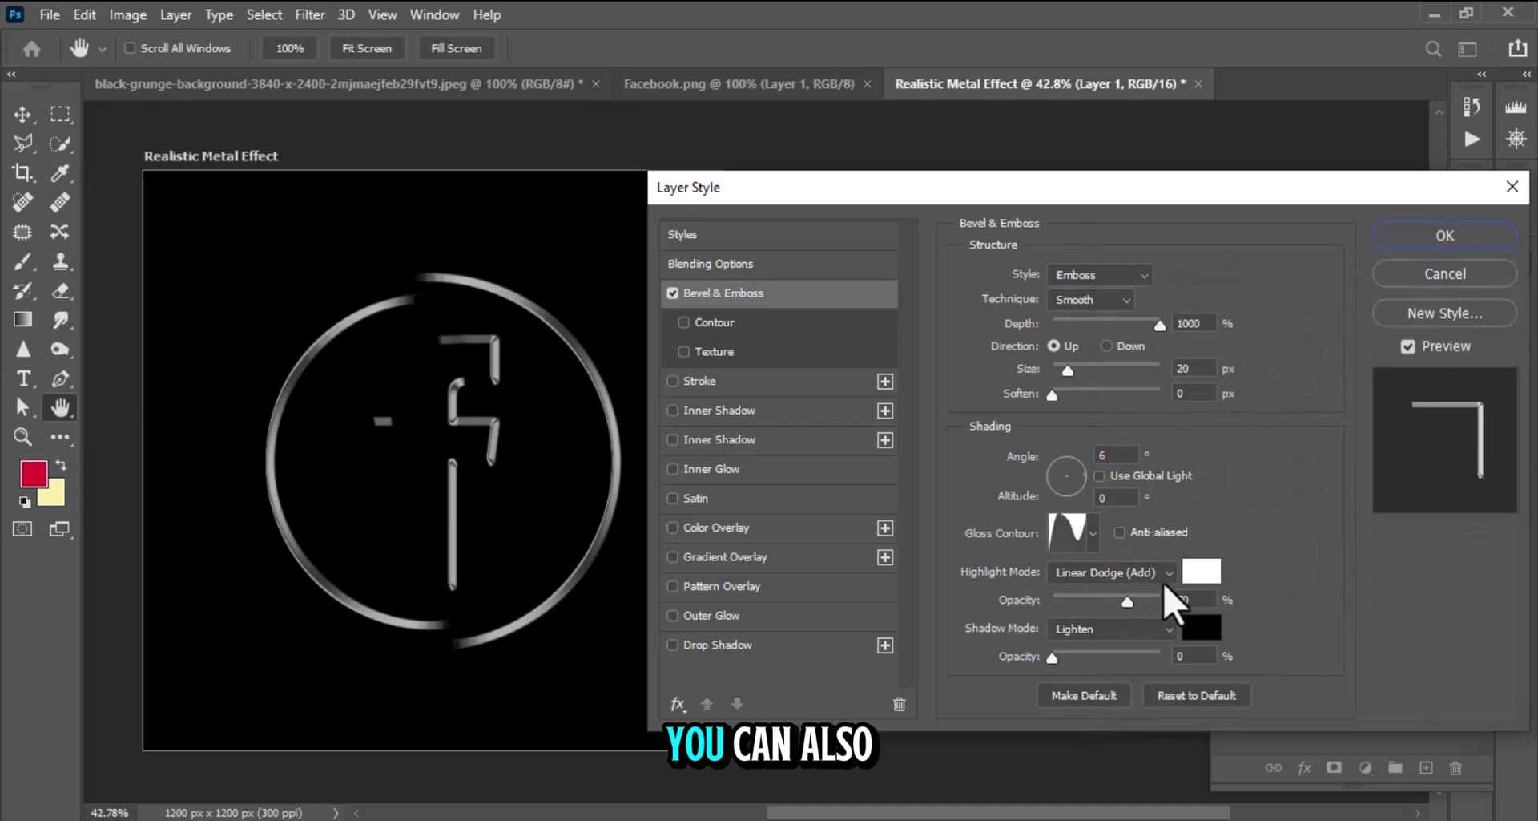
left_click(1201, 394)
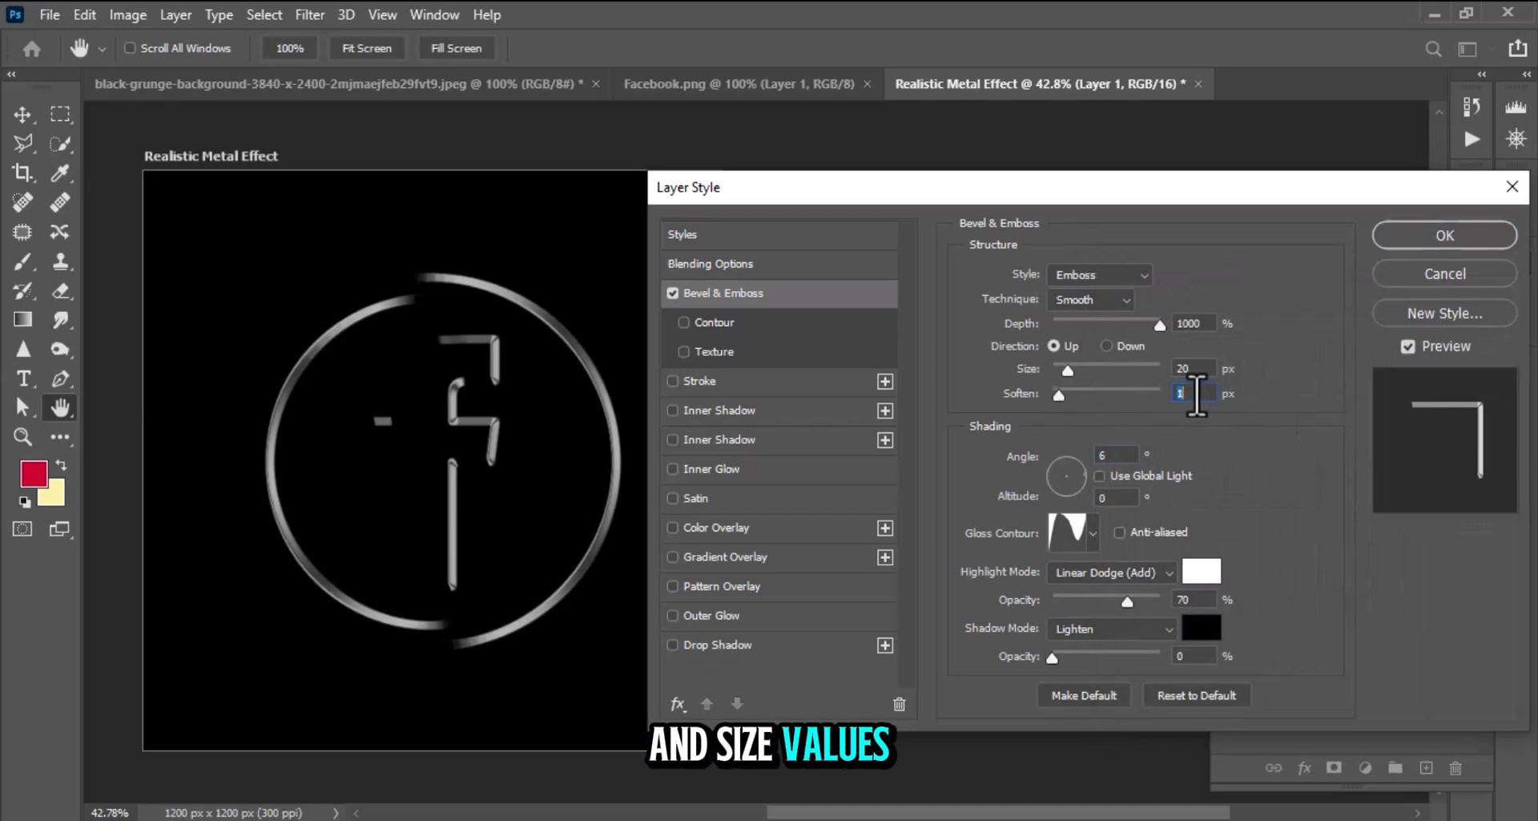
left_click(1414, 238)
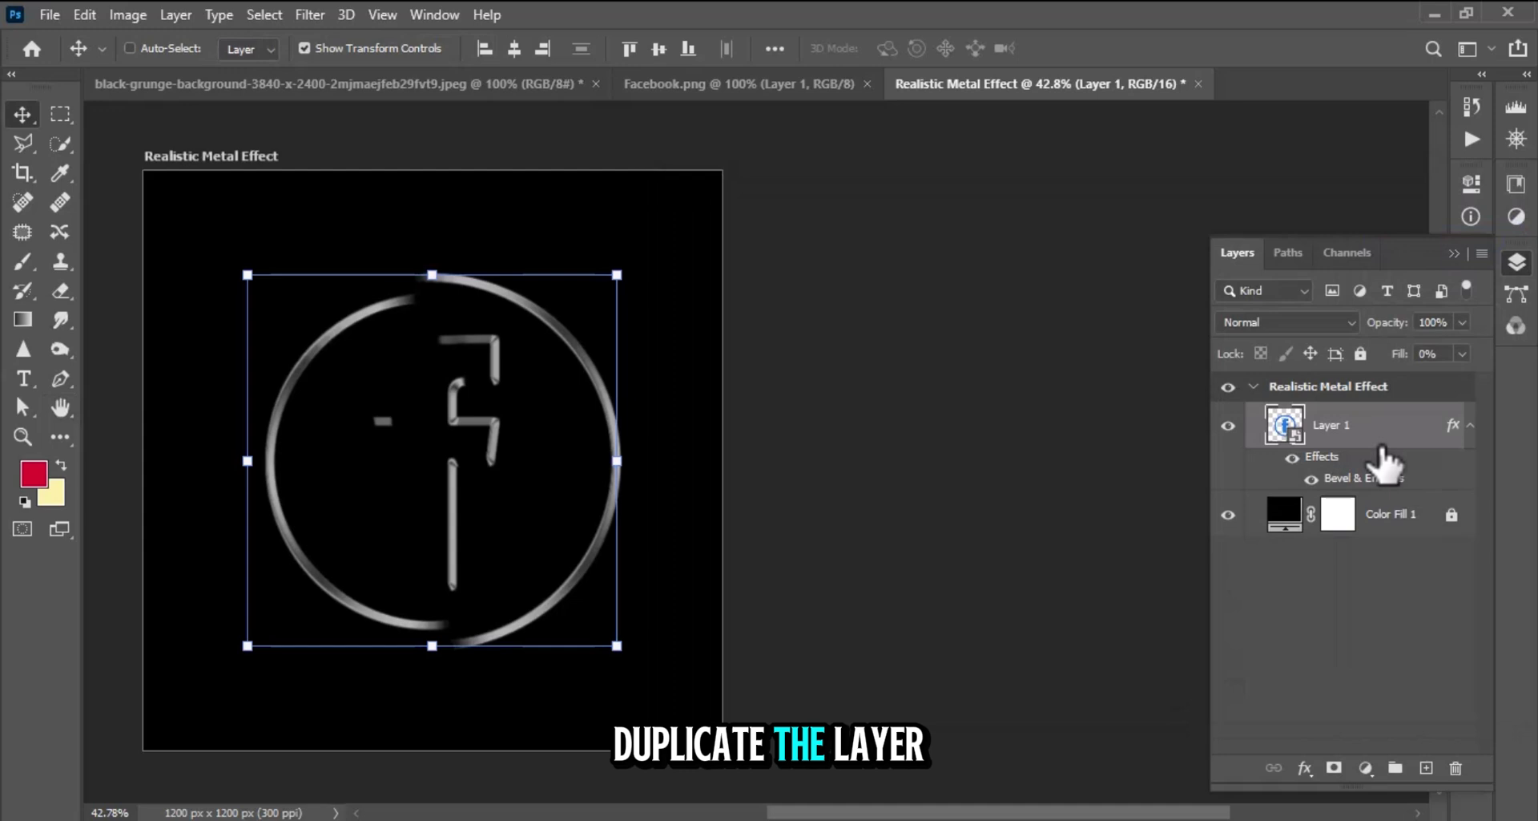
Duplicate the logo as Layer 2 and give it a 35 px bevel lit from 102° with 50% highlights.
key("ctrl+j")
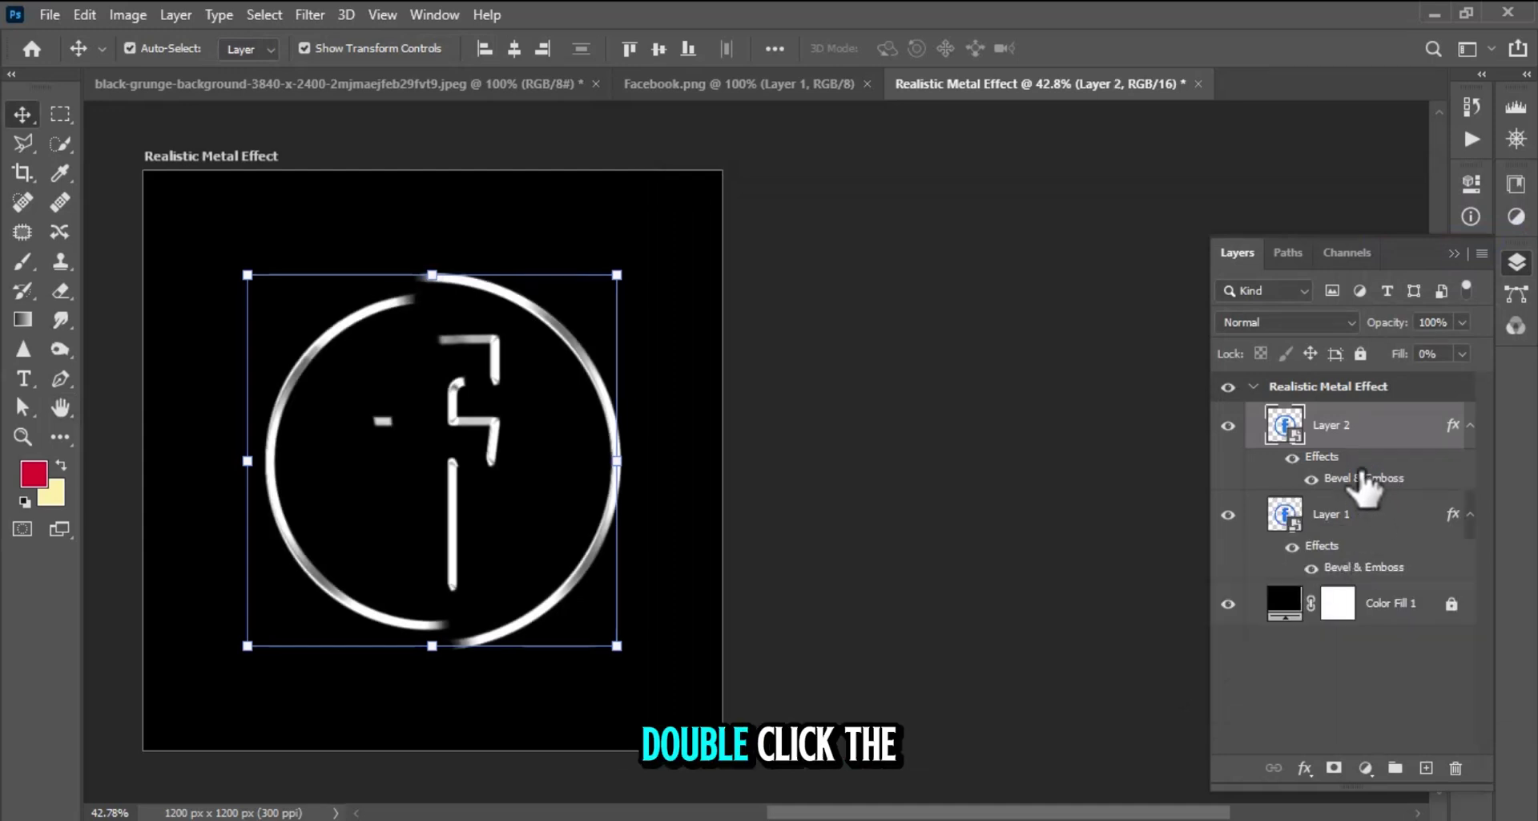
double_click(1362, 478)
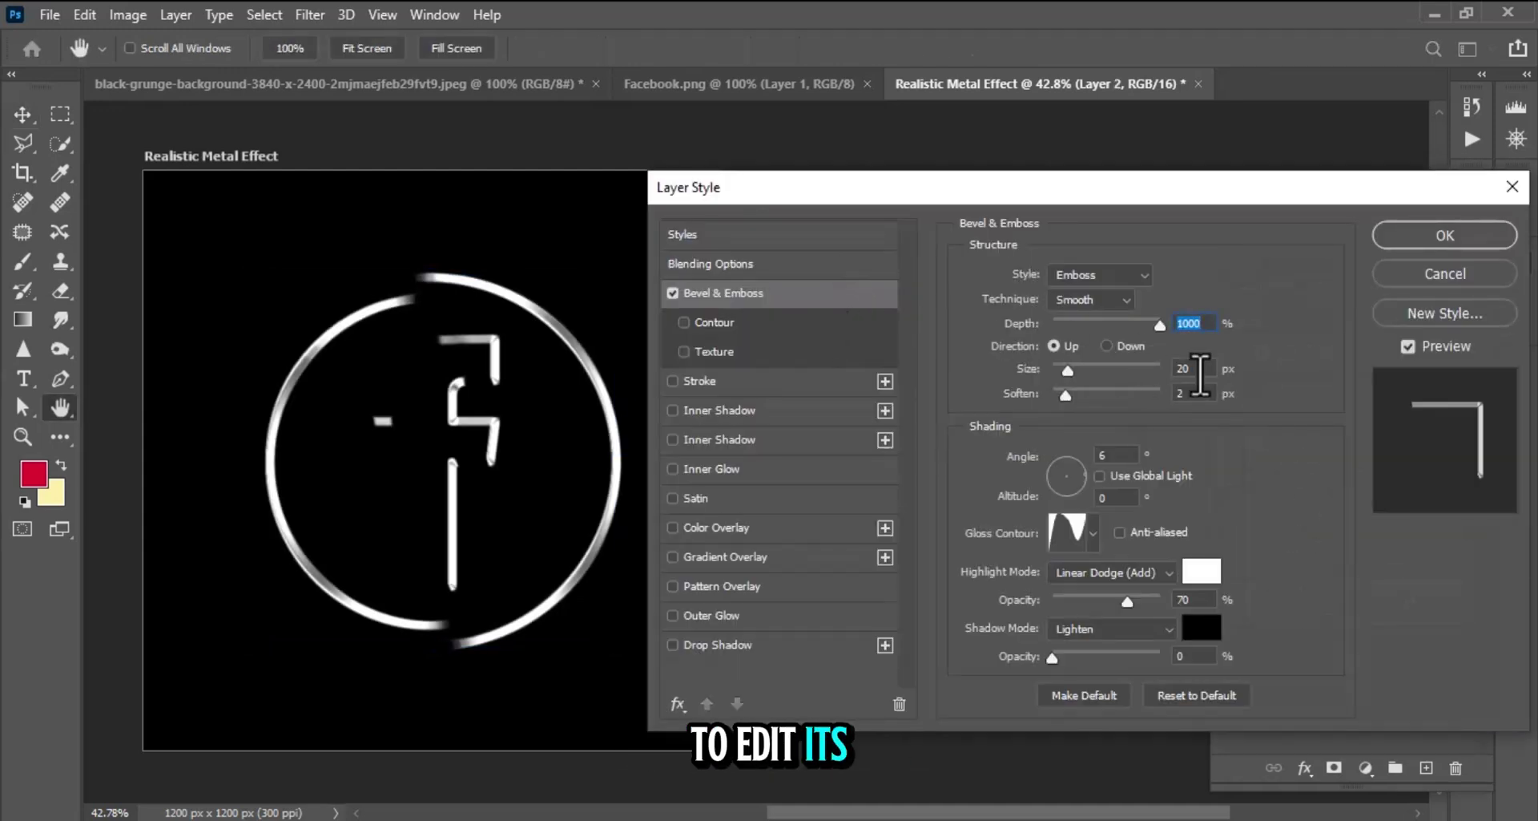
left_click(1173, 369)
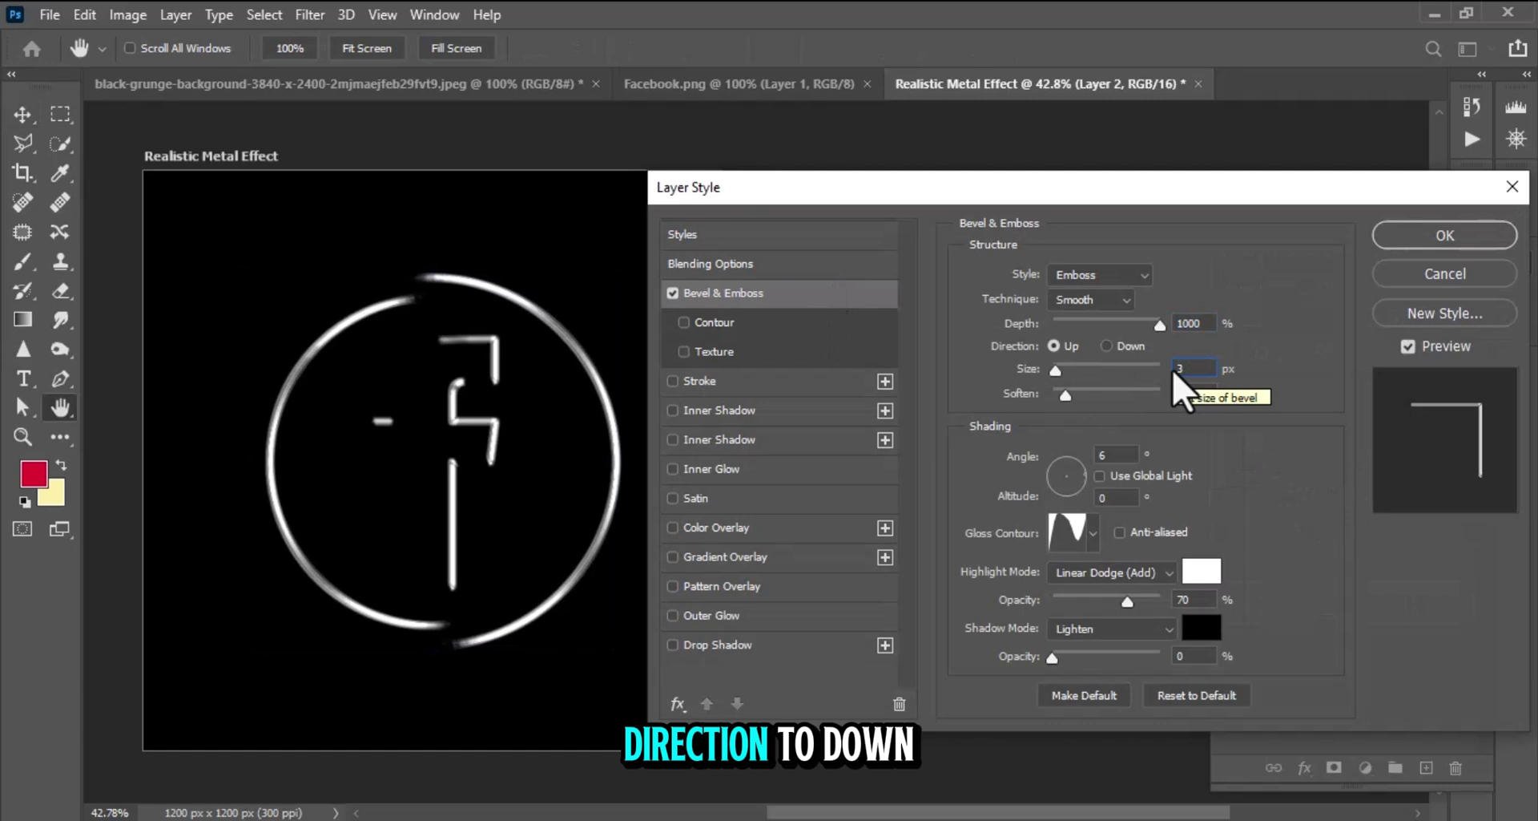
type("35")
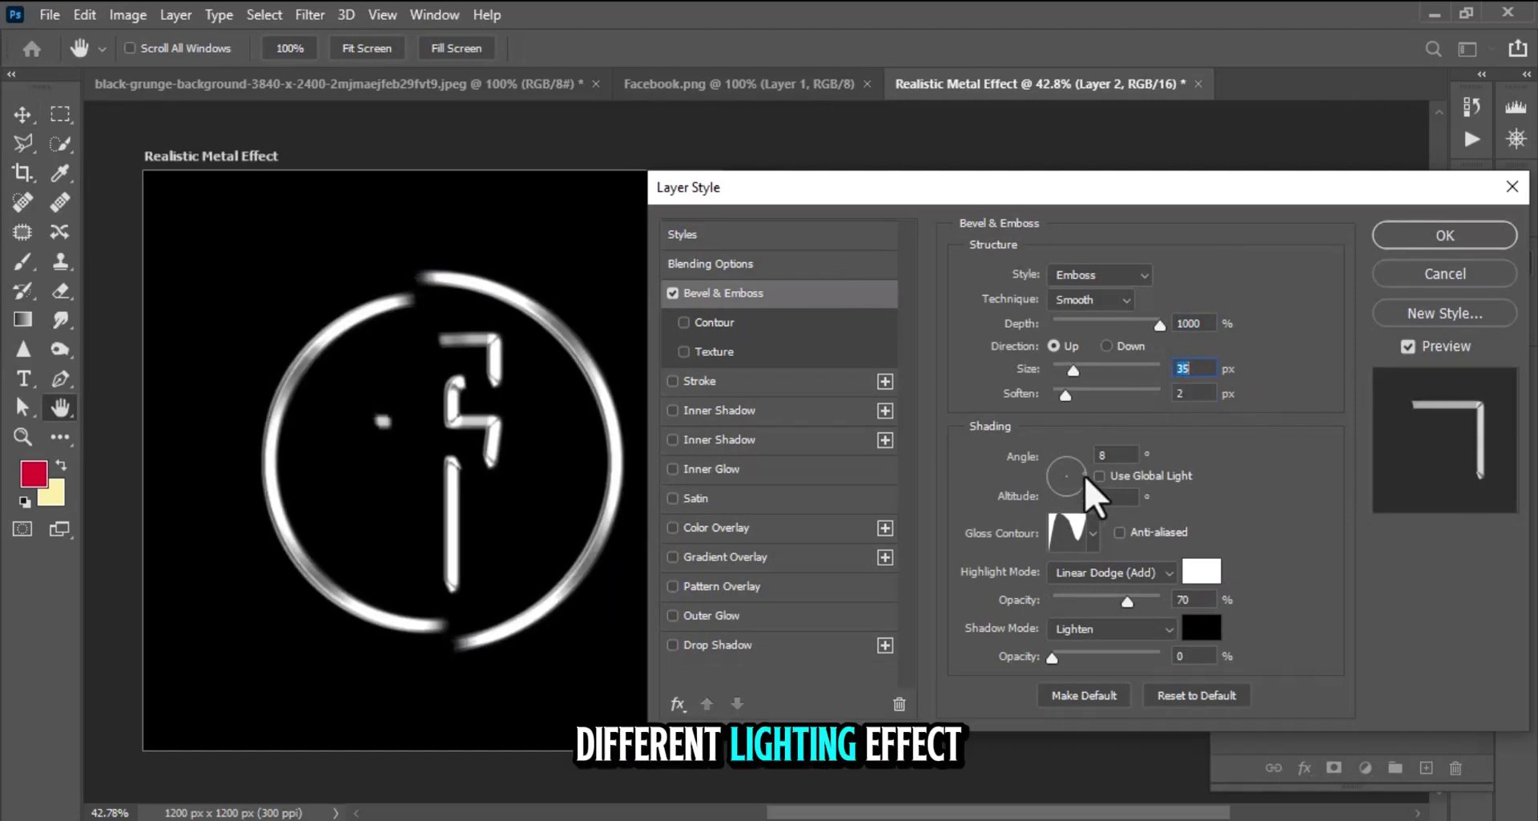
mouse_move(1070, 471)
left_mouse_down()
mouse_move(1052, 459)
mouse_move(1045, 484)
mouse_move(1069, 463)
left_mouse_up()
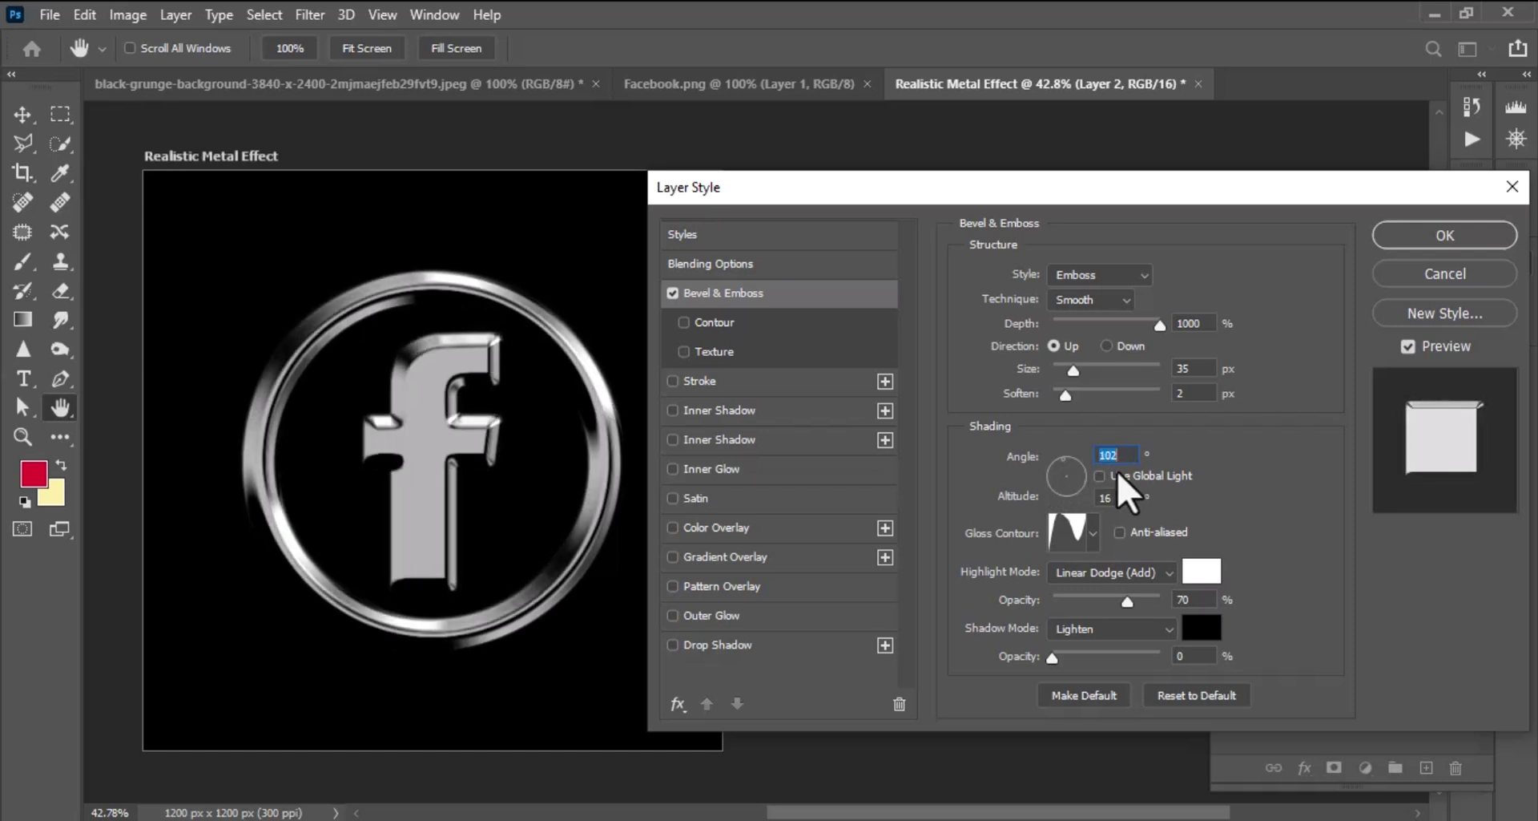
left_click(1106, 498)
type("2")
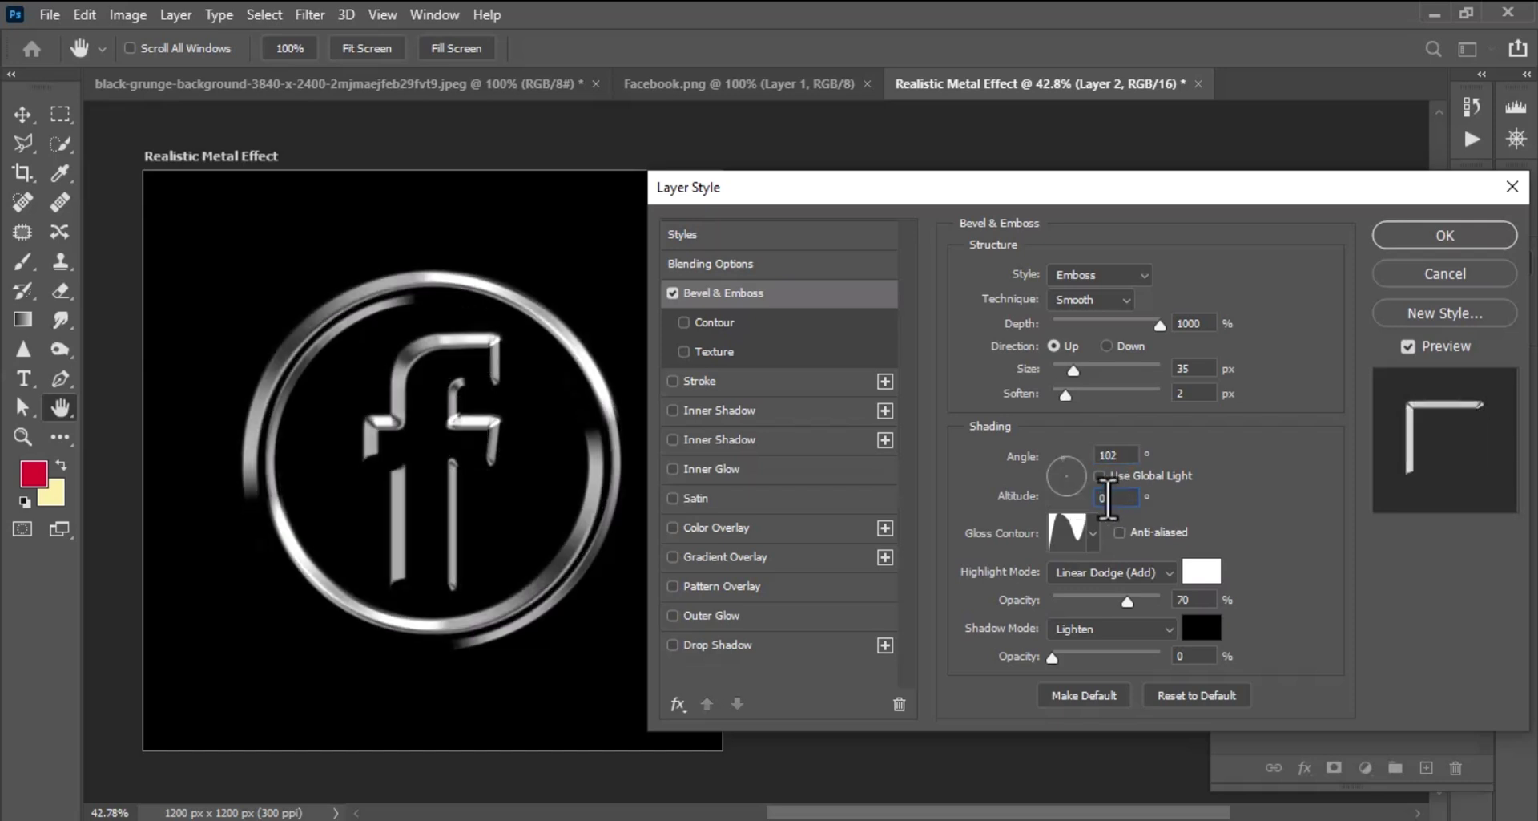
type("0")
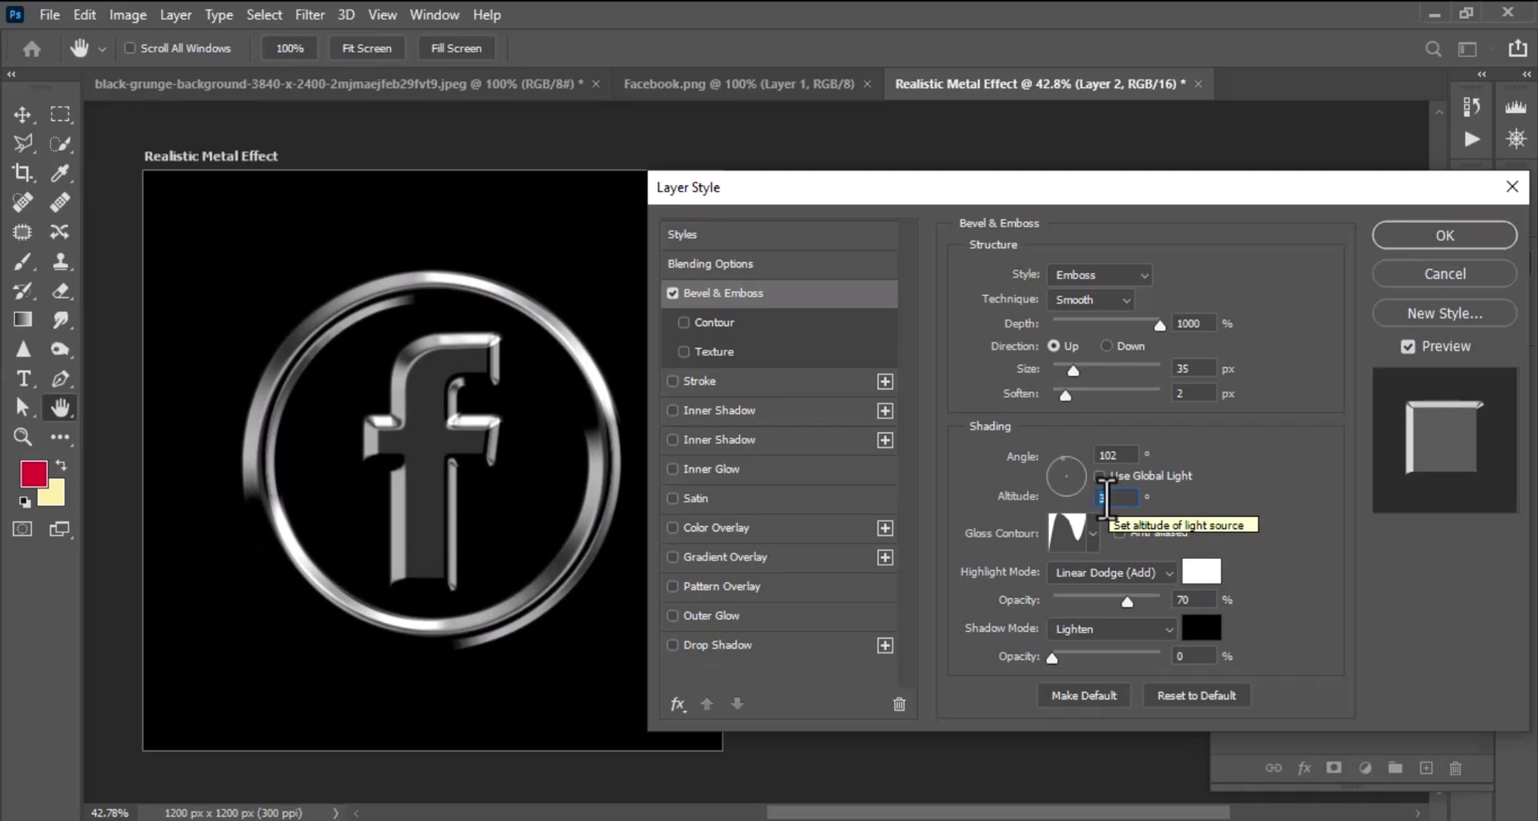
left_click(1204, 602)
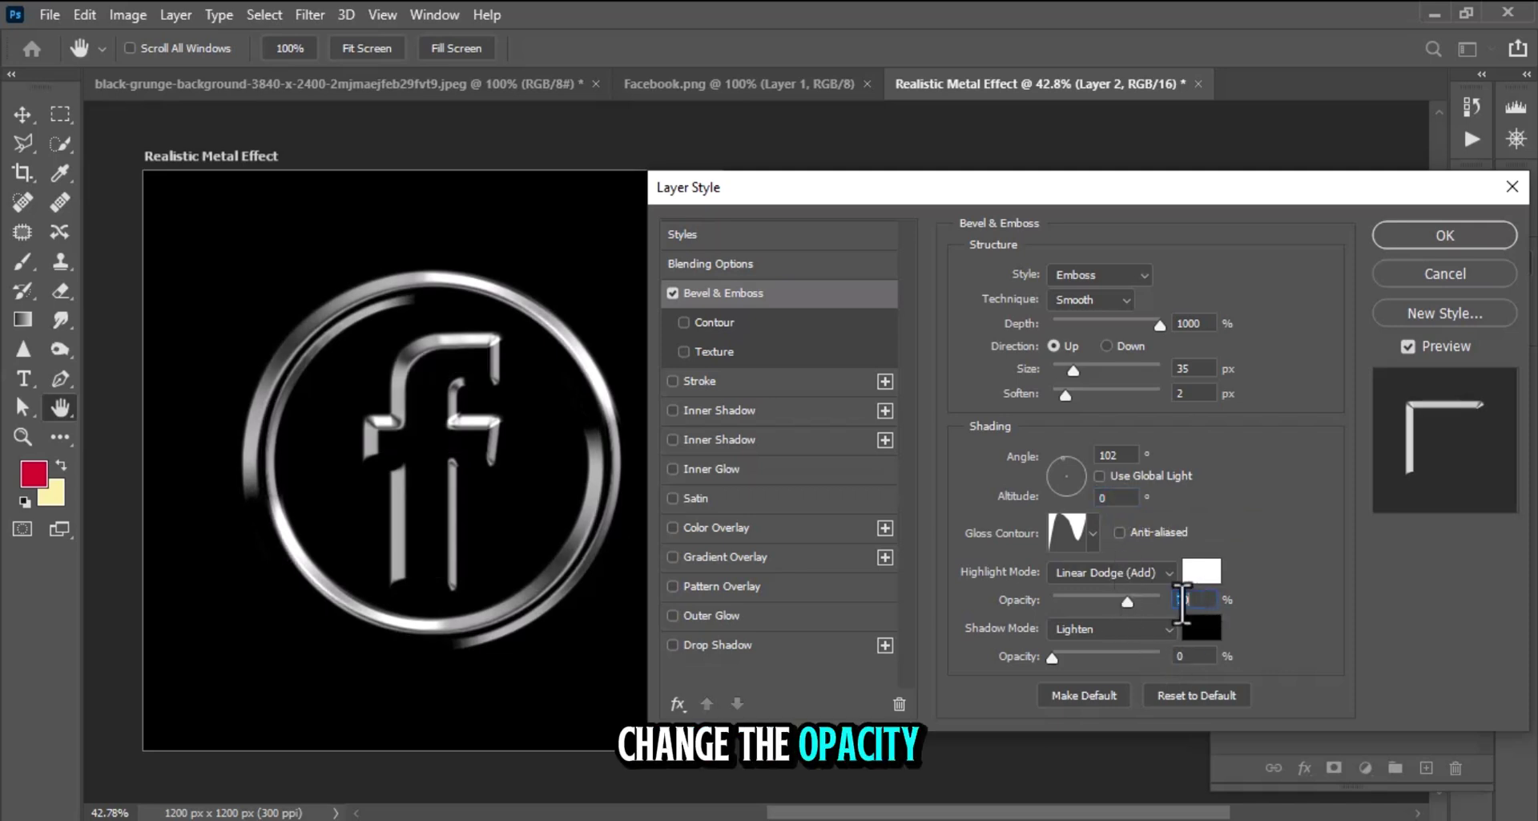
type("50")
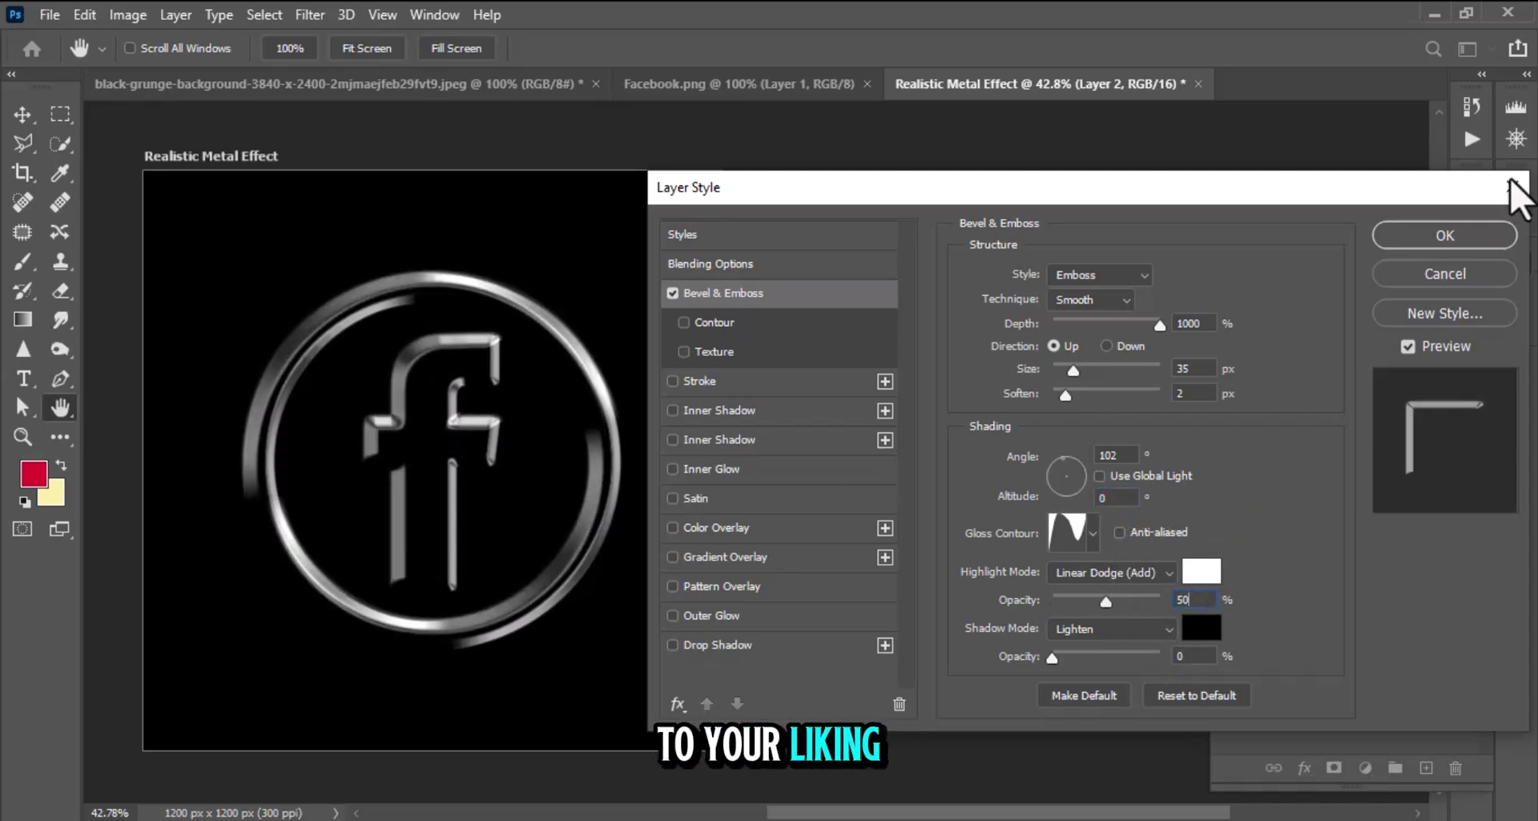
left_click(1415, 237)
Reopen Layer 1's Bevel & Emboss and confirm its 31 px bevel size.
left_click(1373, 572)
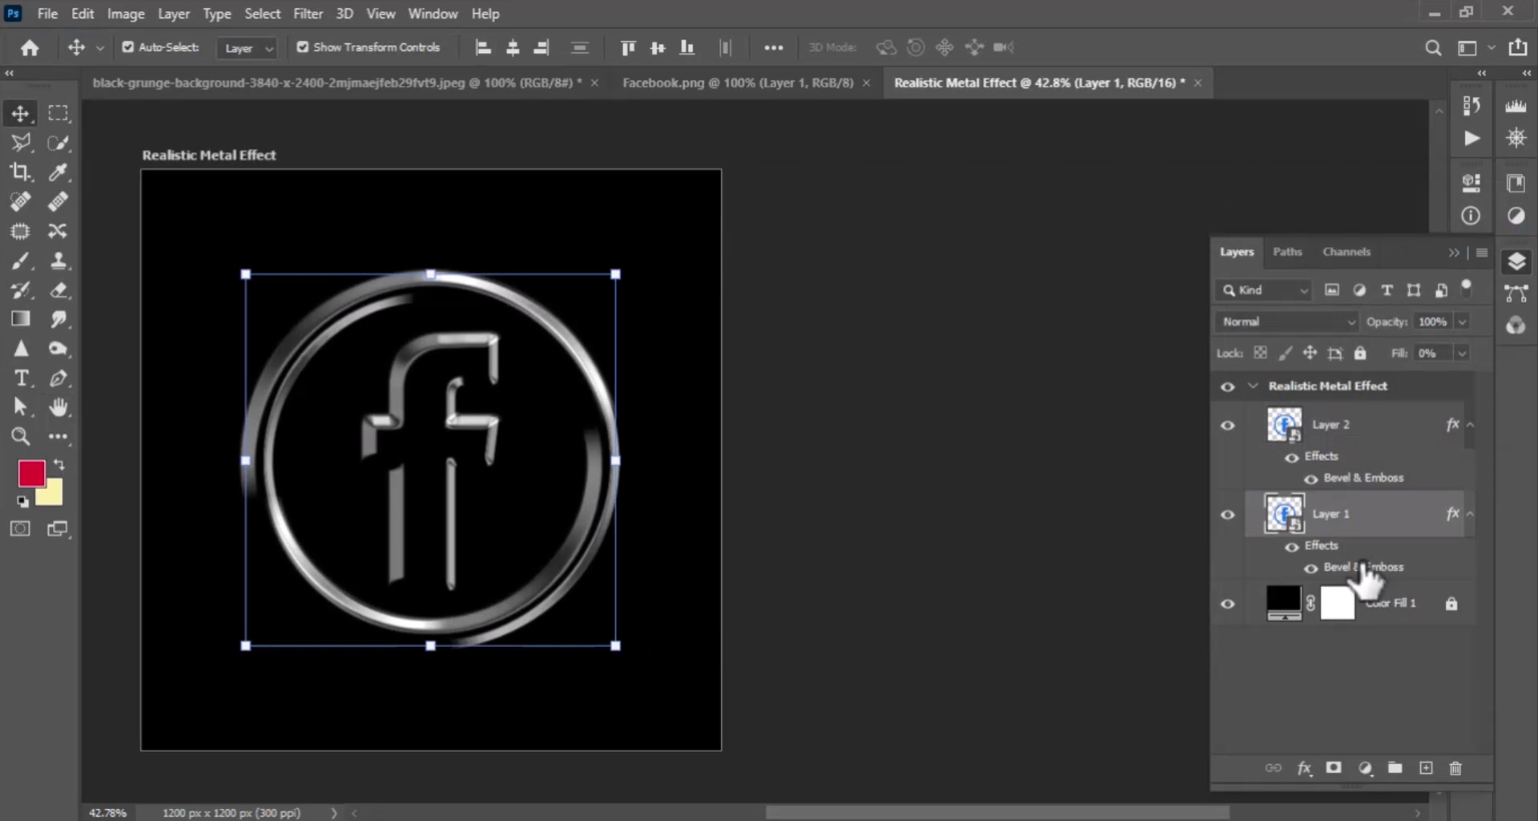
double_click(1366, 567)
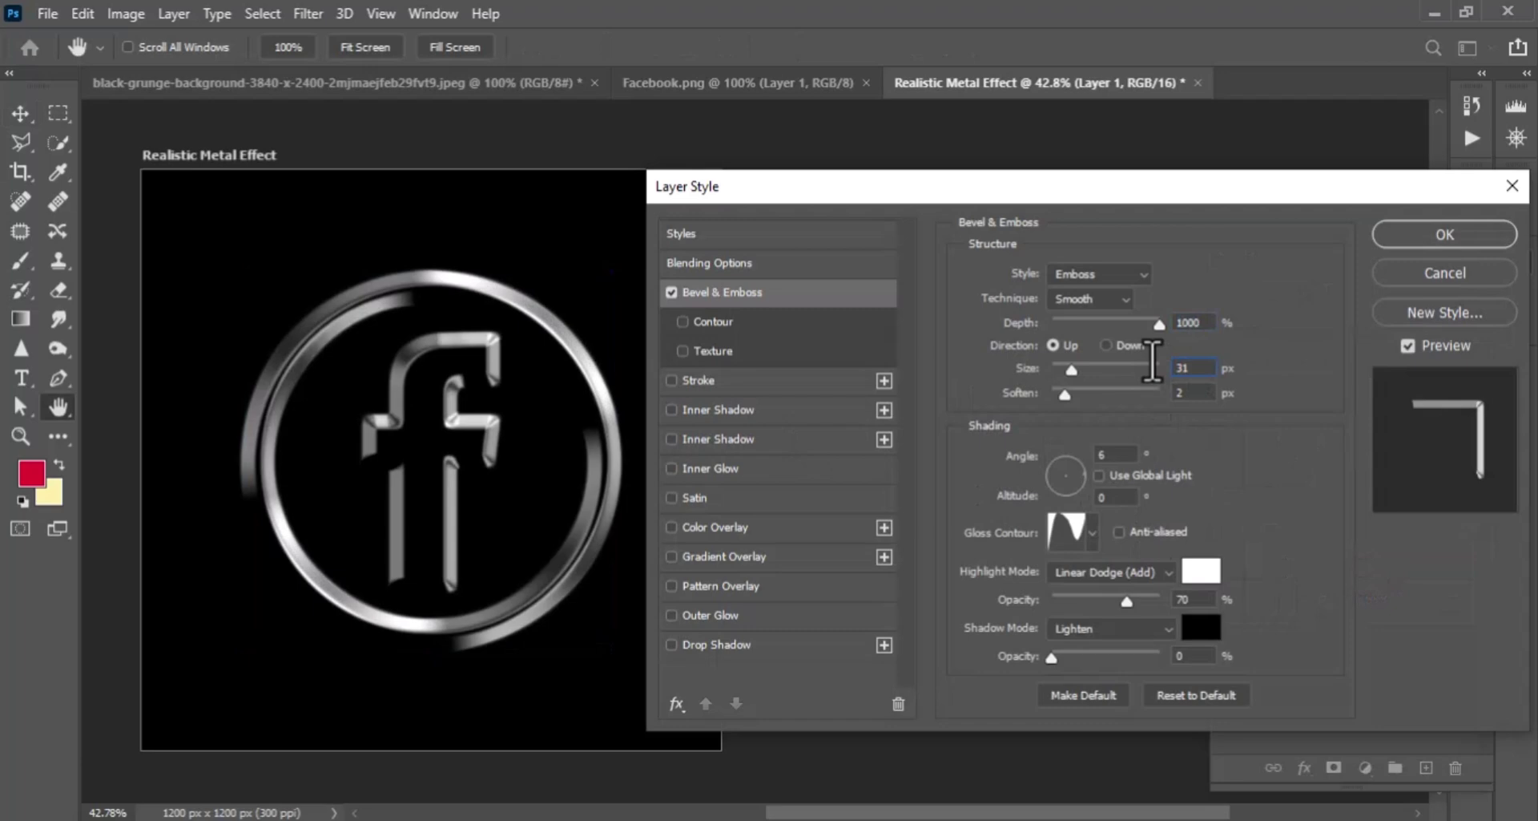
key("Return")
Duplicate Layer 2 into Layer 3 and open its Bevel & Emboss settings.
left_click(1366, 433)
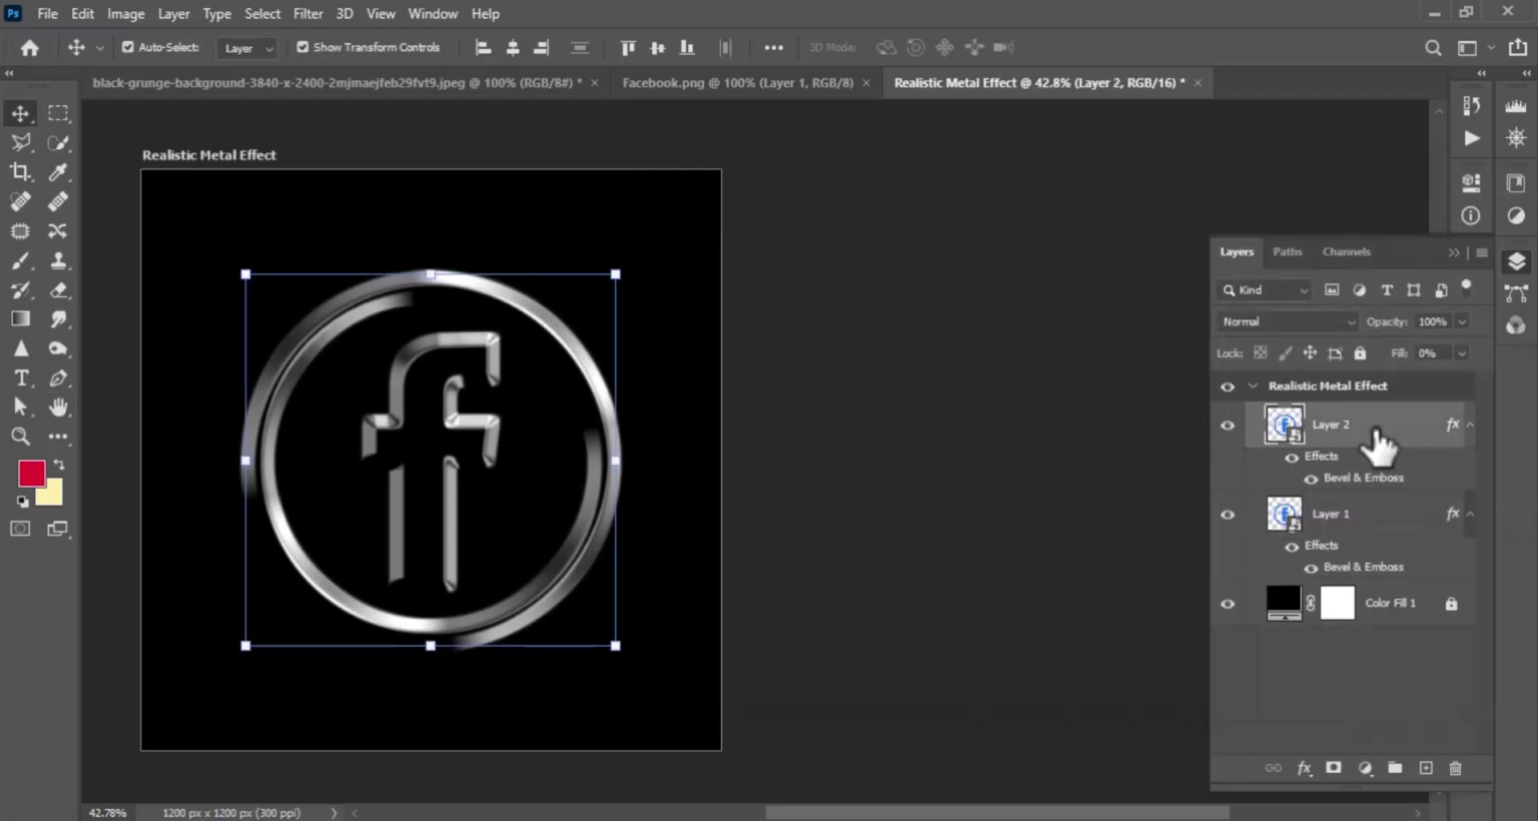
key("ctrl+j")
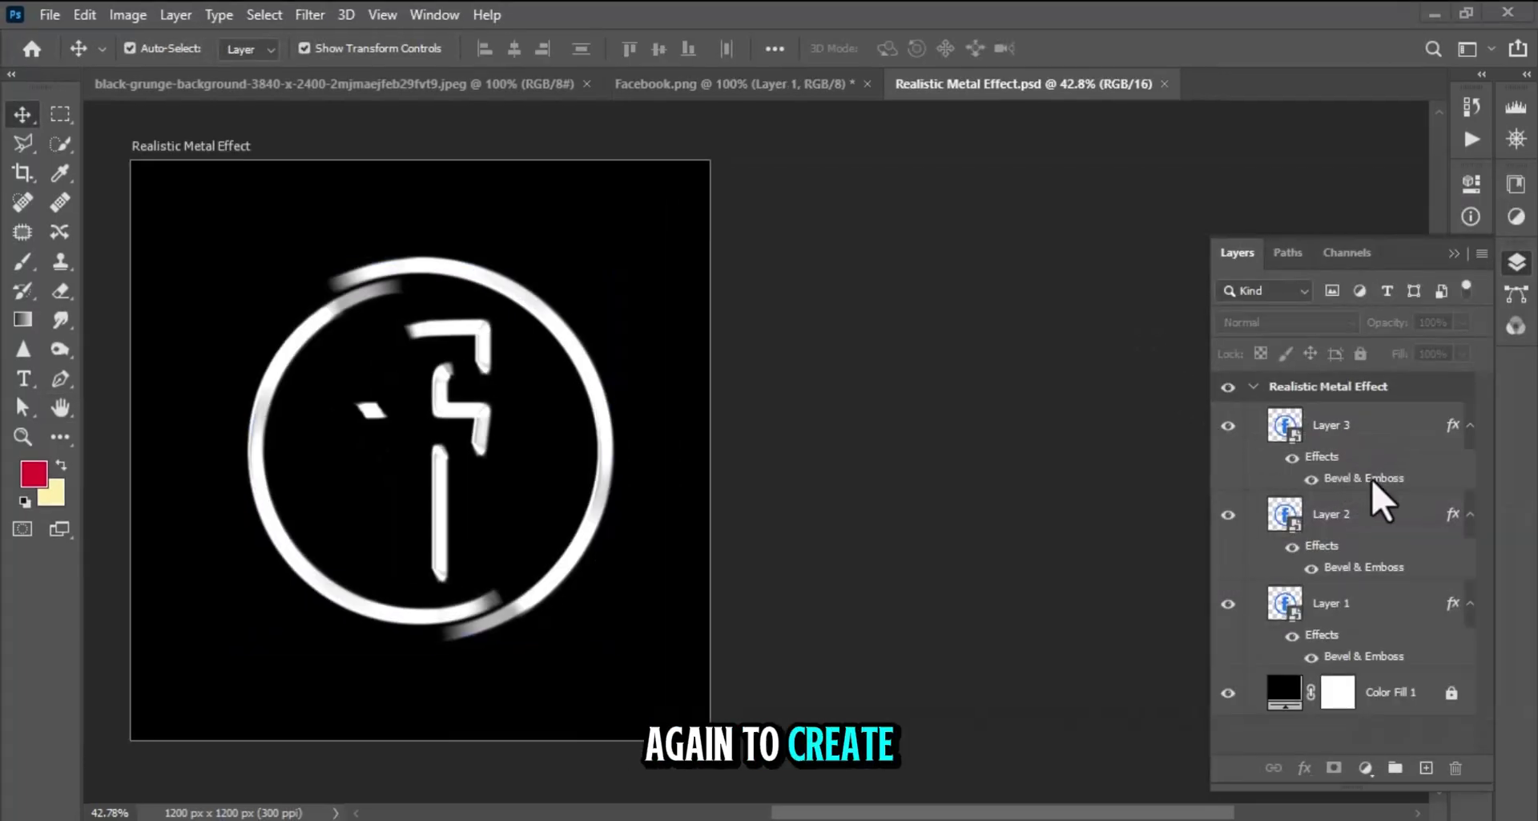
left_click(1373, 480)
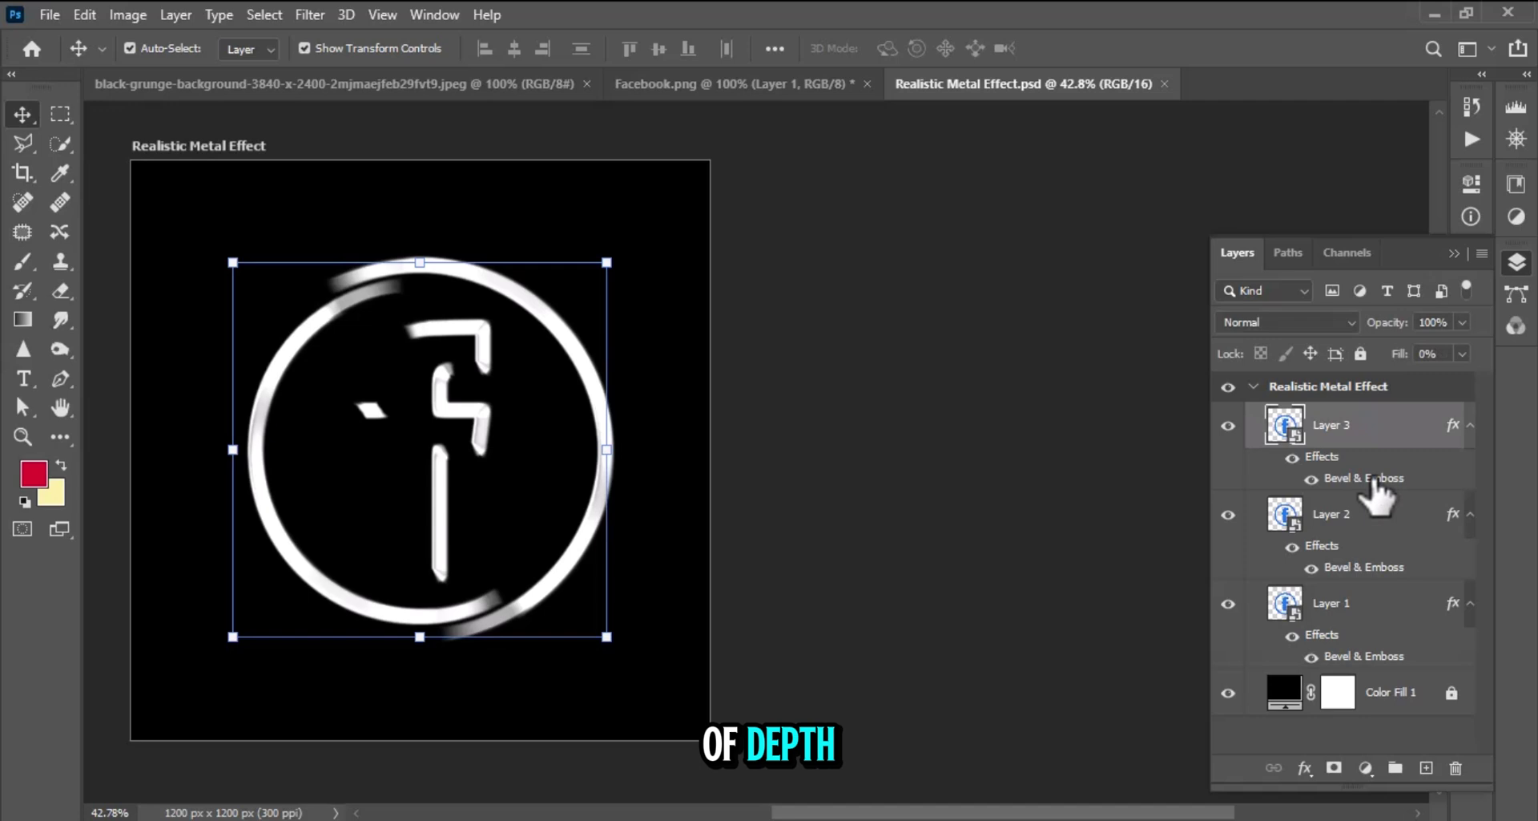
double_click(1375, 478)
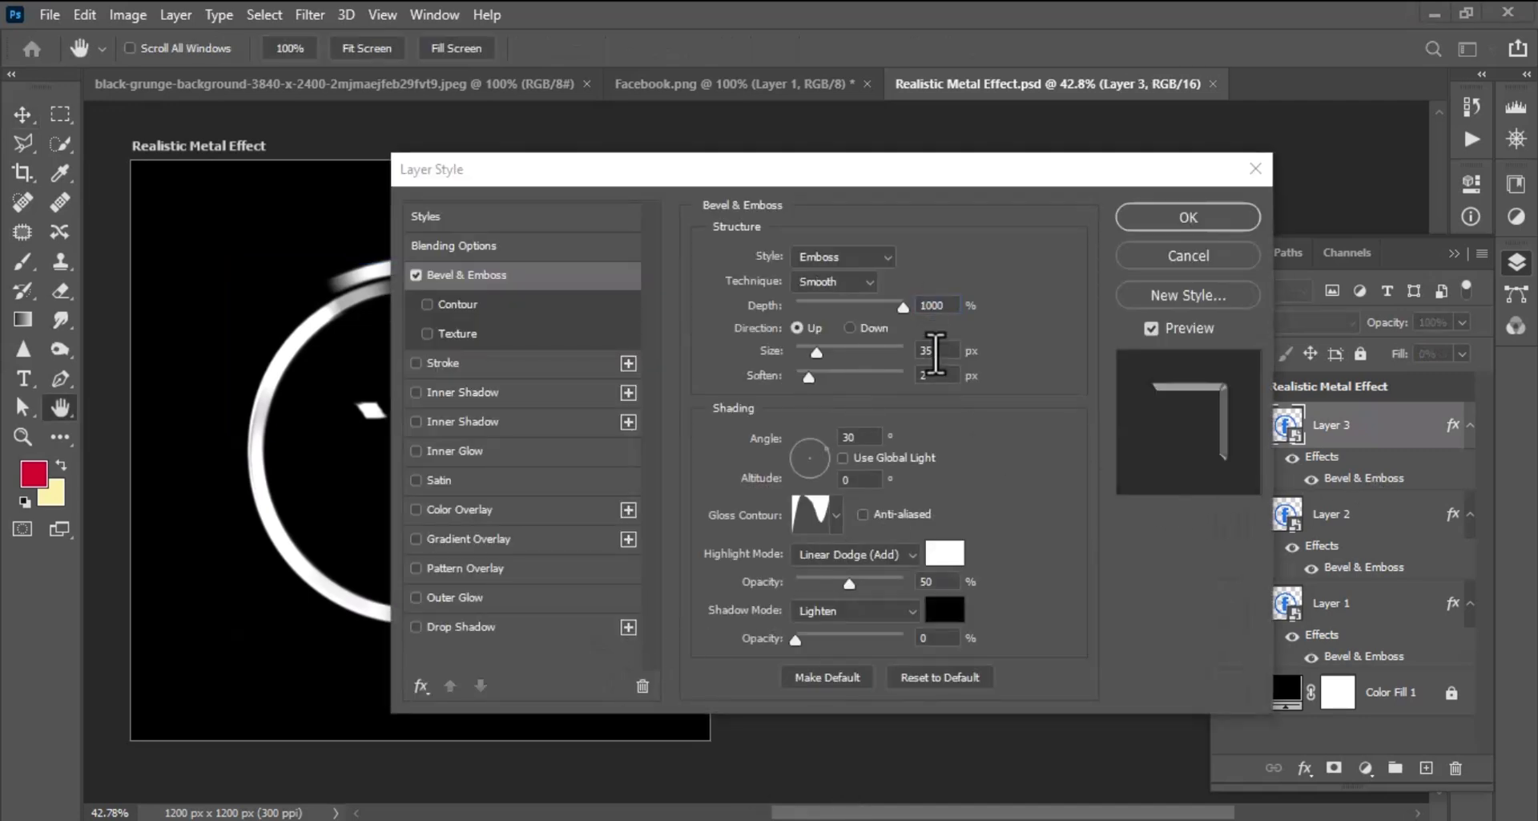
Set Layer 3's bevel size to 39 px and change its light angle and altitude values.
left_click(936, 350)
double_click(936, 350)
type("3")
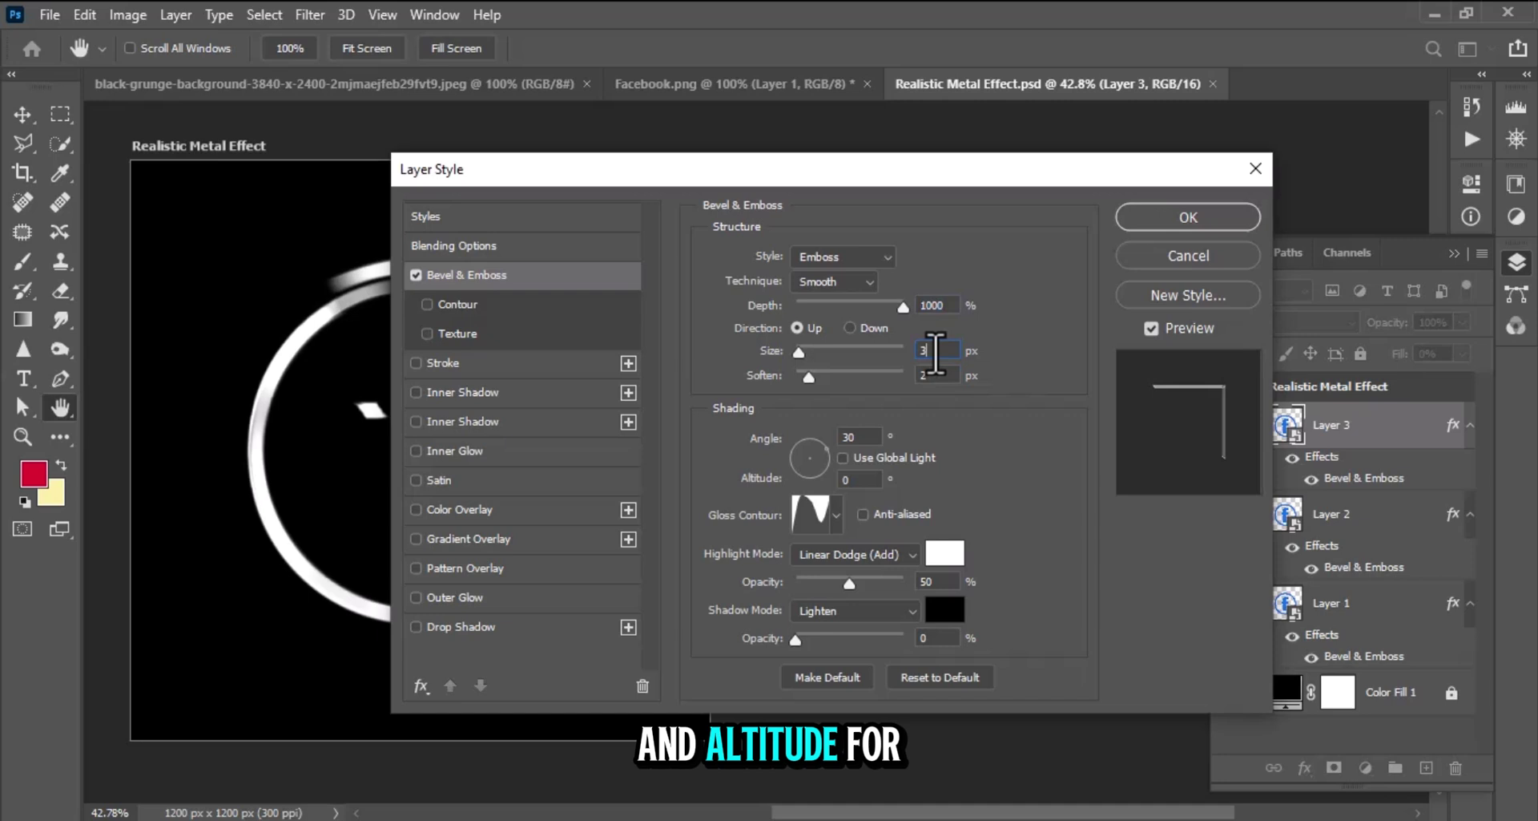
type("9")
left_click_drag(697, 179, 1037, 186)
double_click(1195, 443)
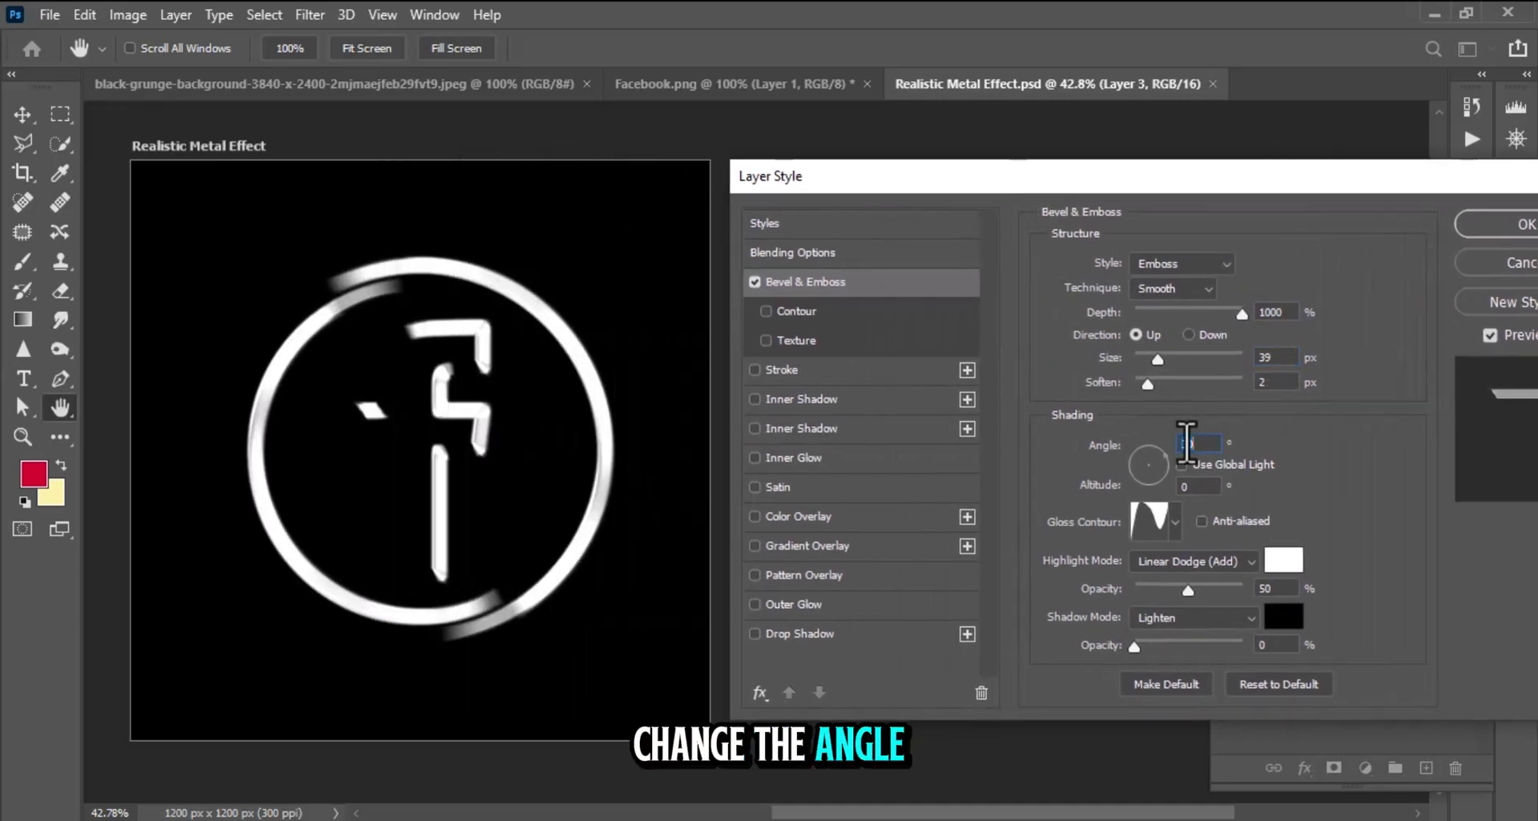
type("80")
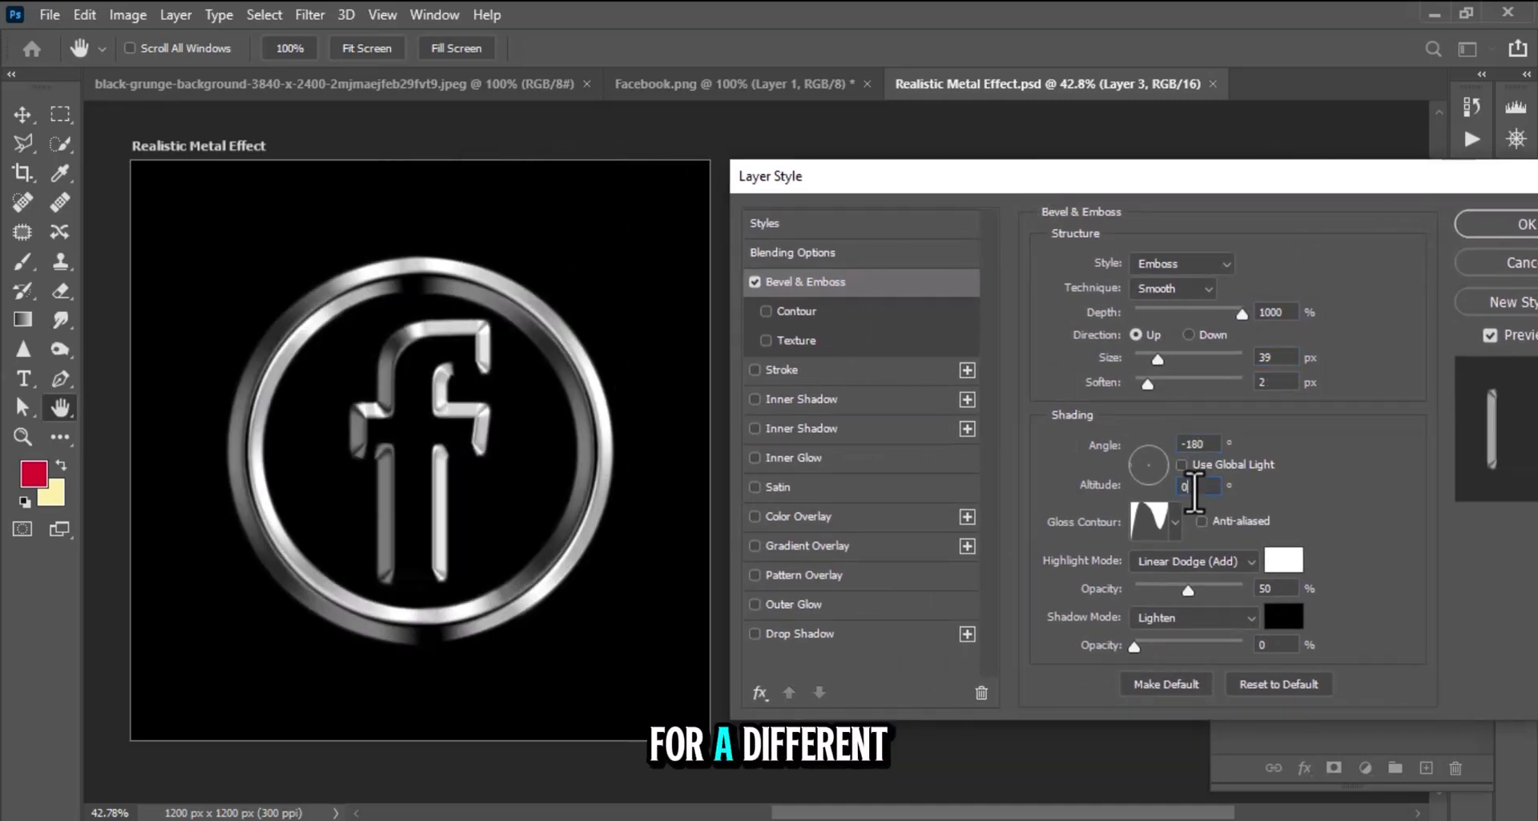
double_click(1186, 486)
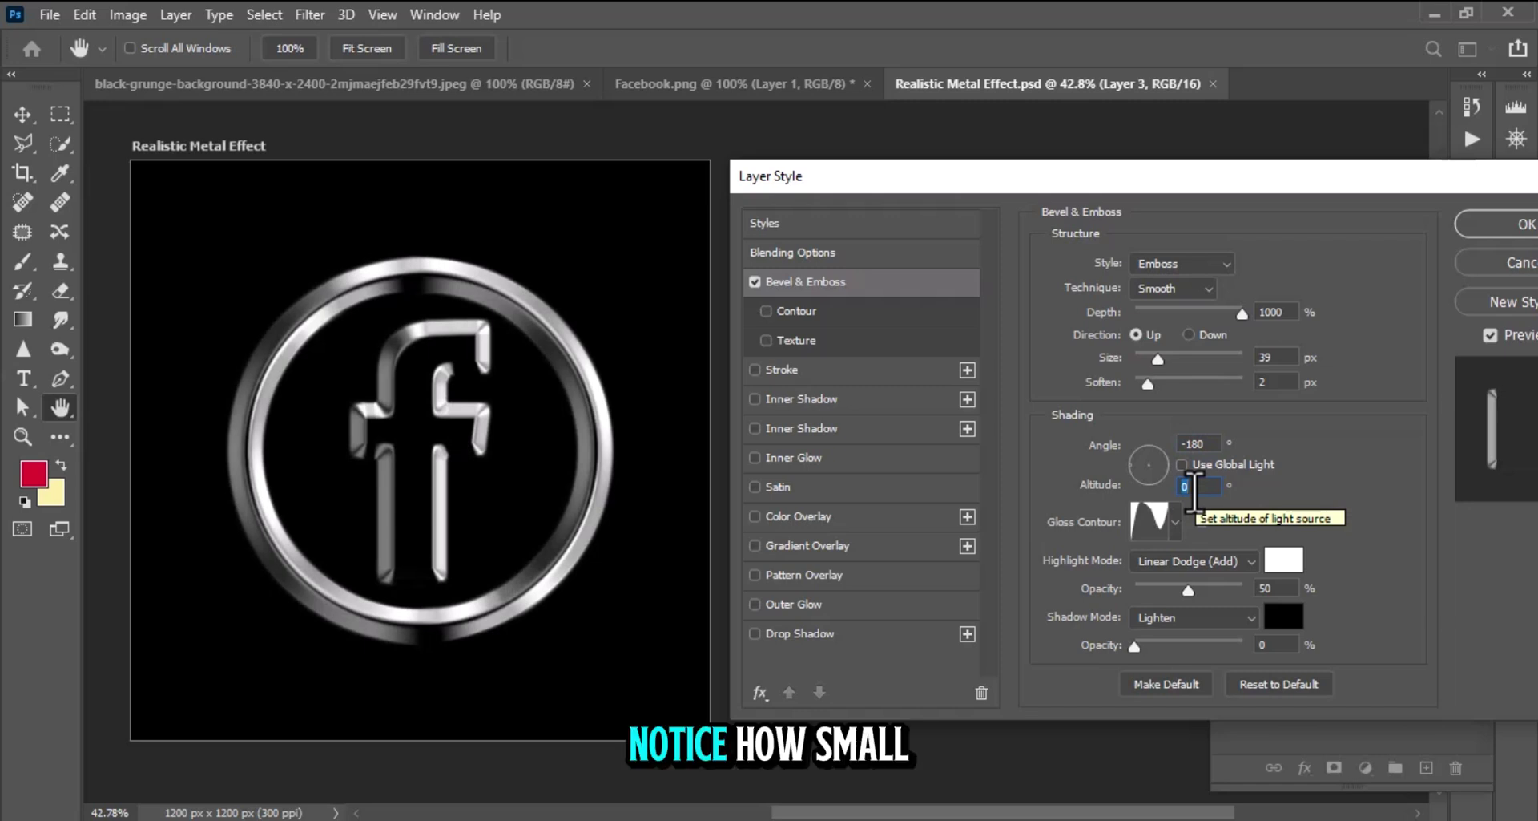
type("21")
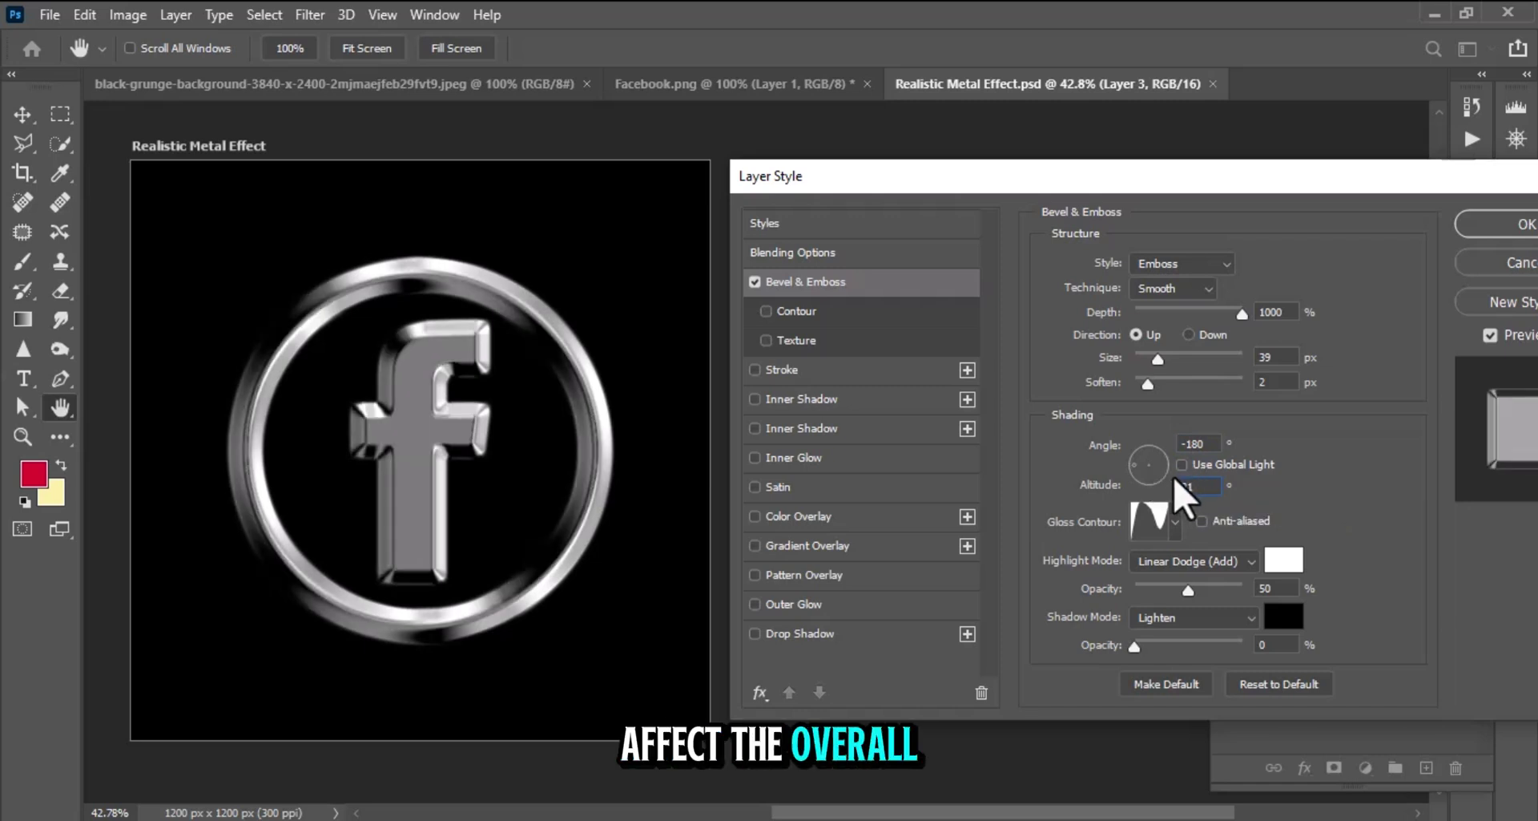
Set Layer 3's highlight opacity to 40% and select the light angle value for re-entry.
scroll(1194, 487, "down", 5)
scroll(1194, 487, "down", 15)
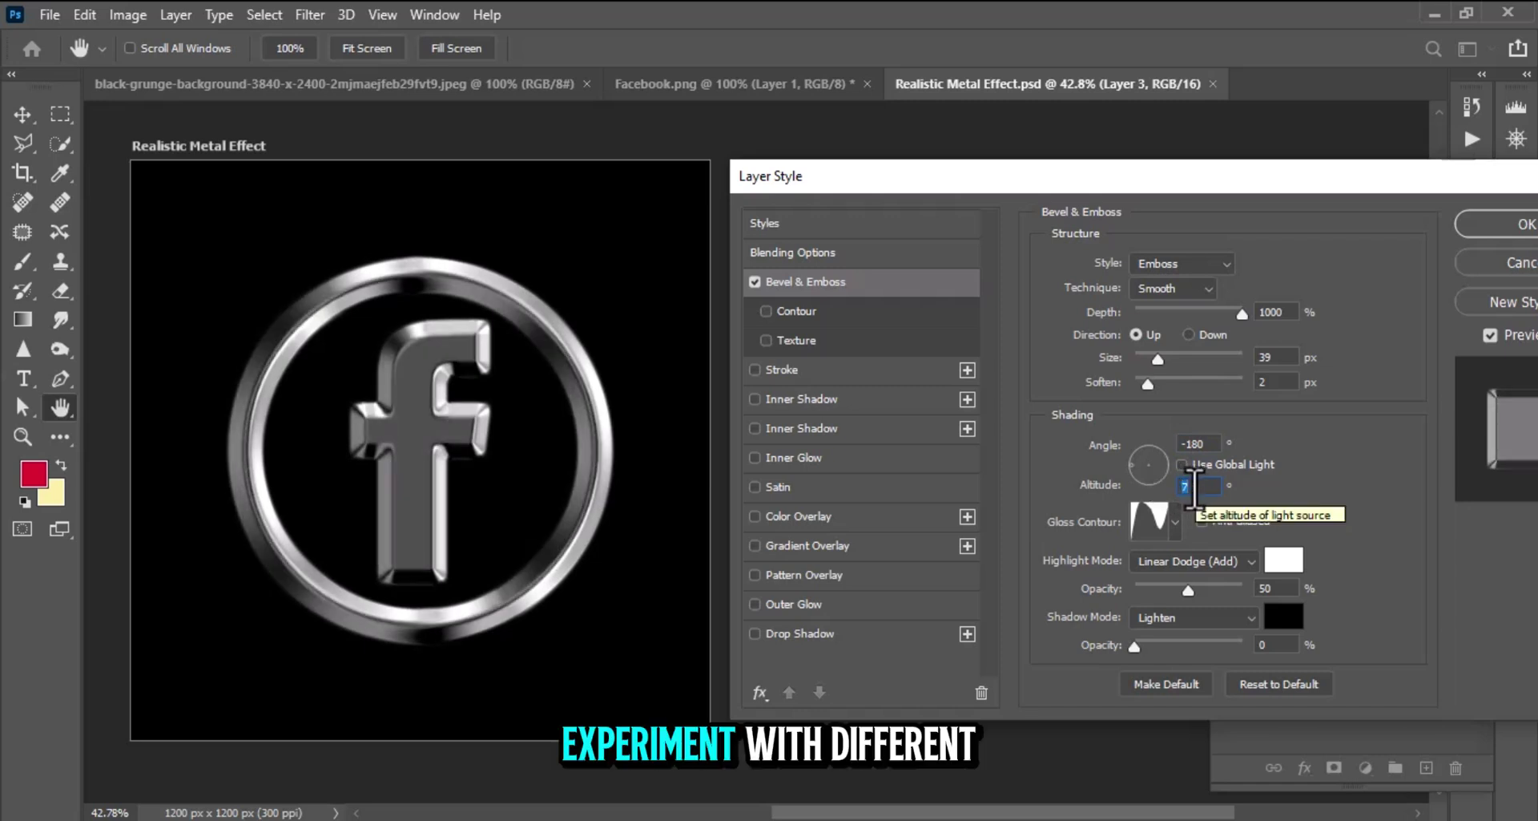
scroll(1194, 487, "up", 20)
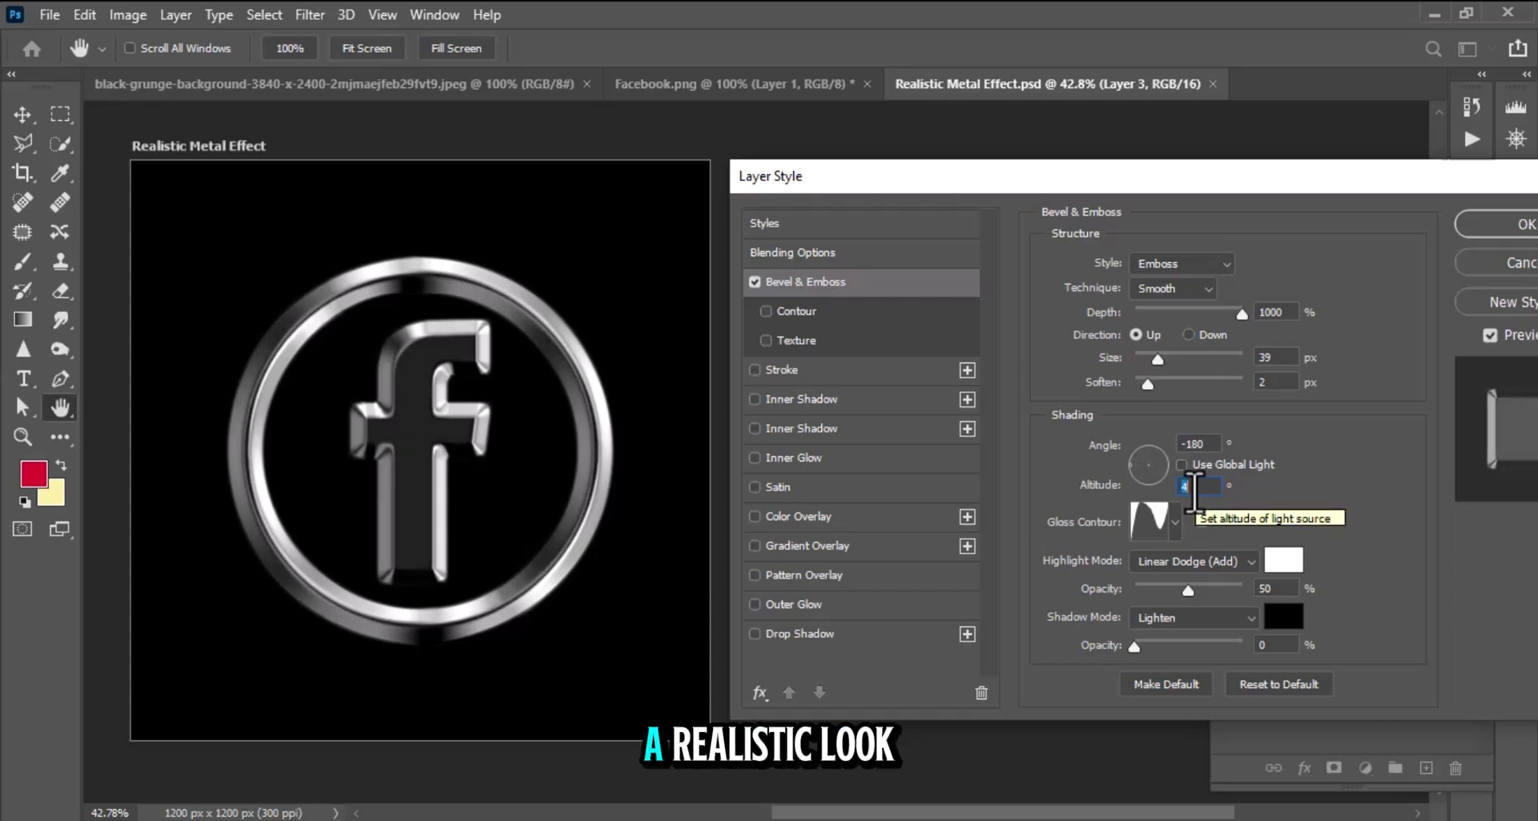
scroll(1194, 494, "down", 4)
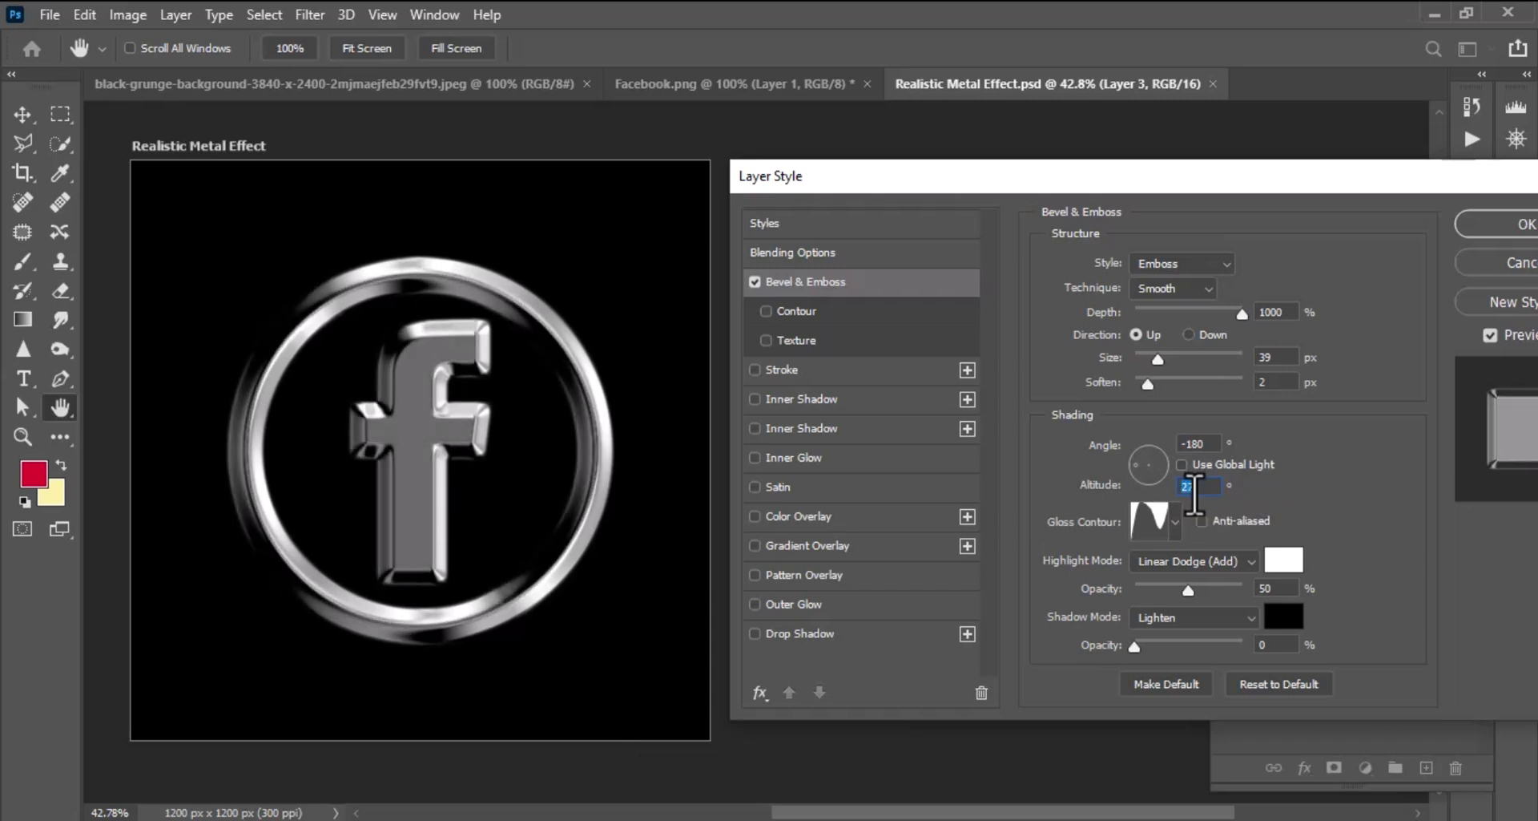
scroll(1194, 495, "down", 3)
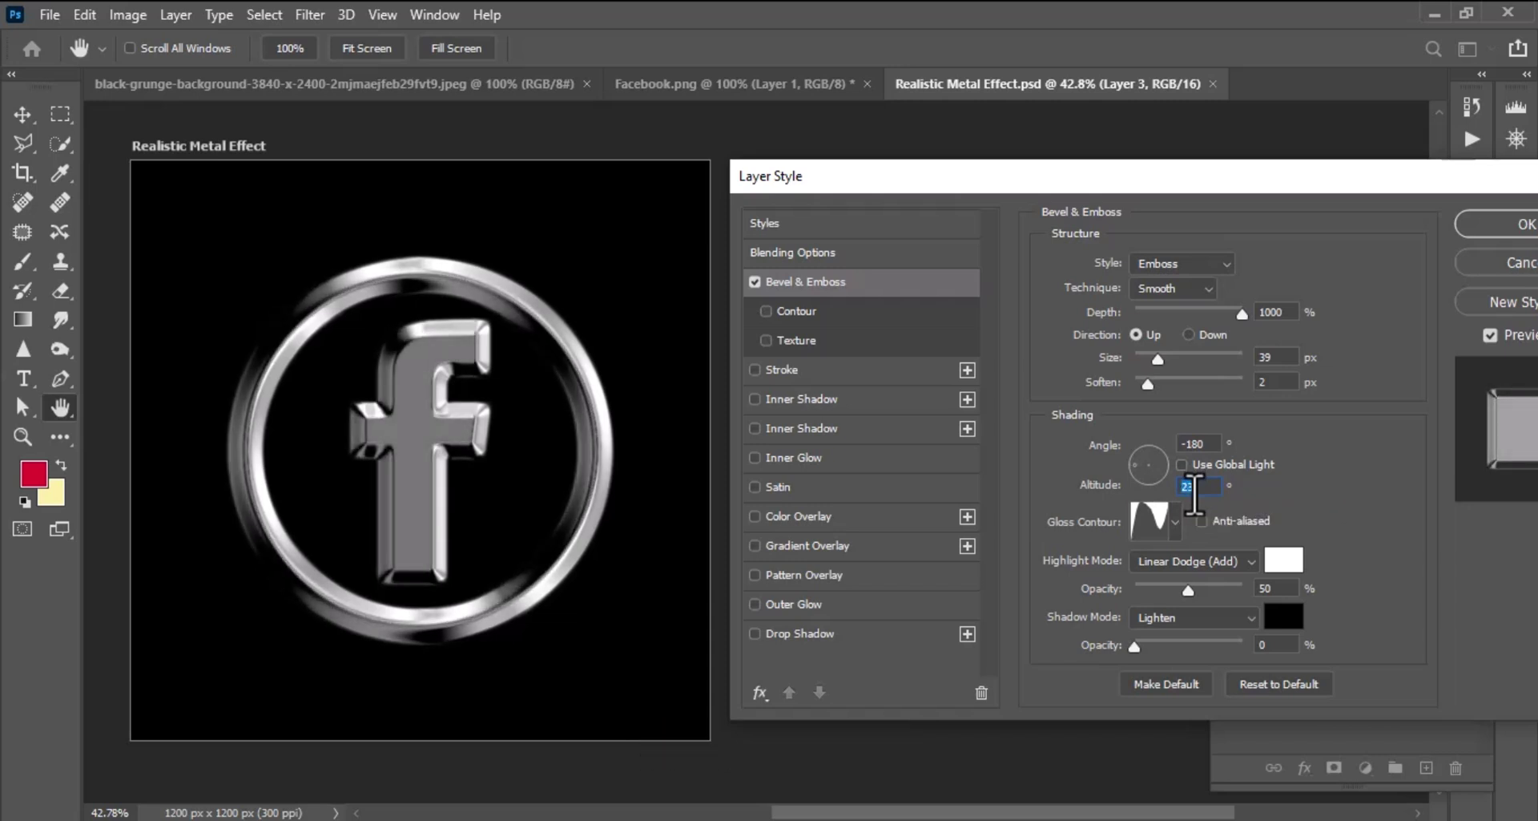
scroll(1194, 494, "up", 4)
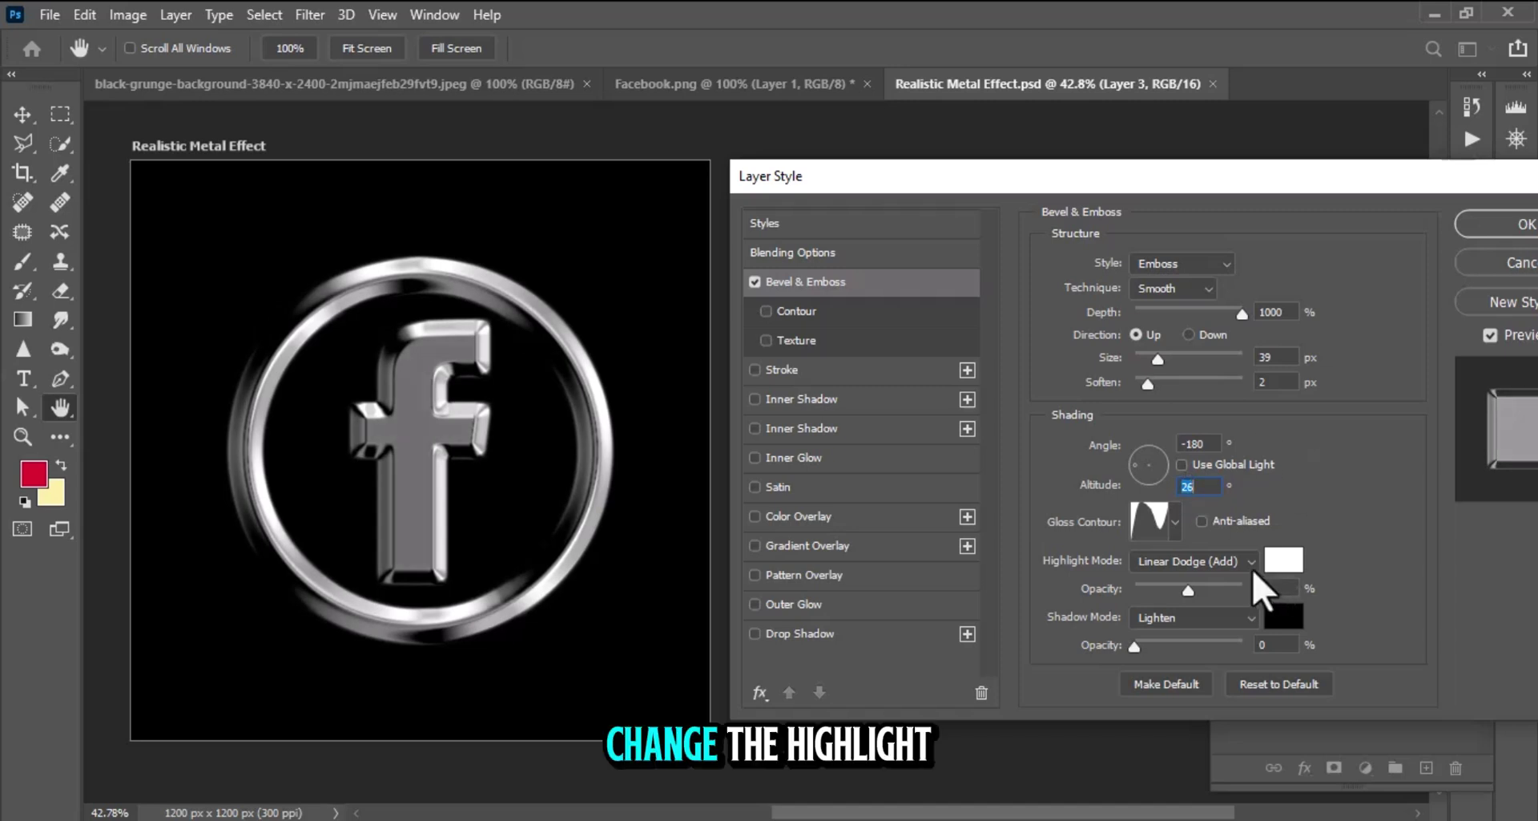
left_click(1276, 588)
type("40")
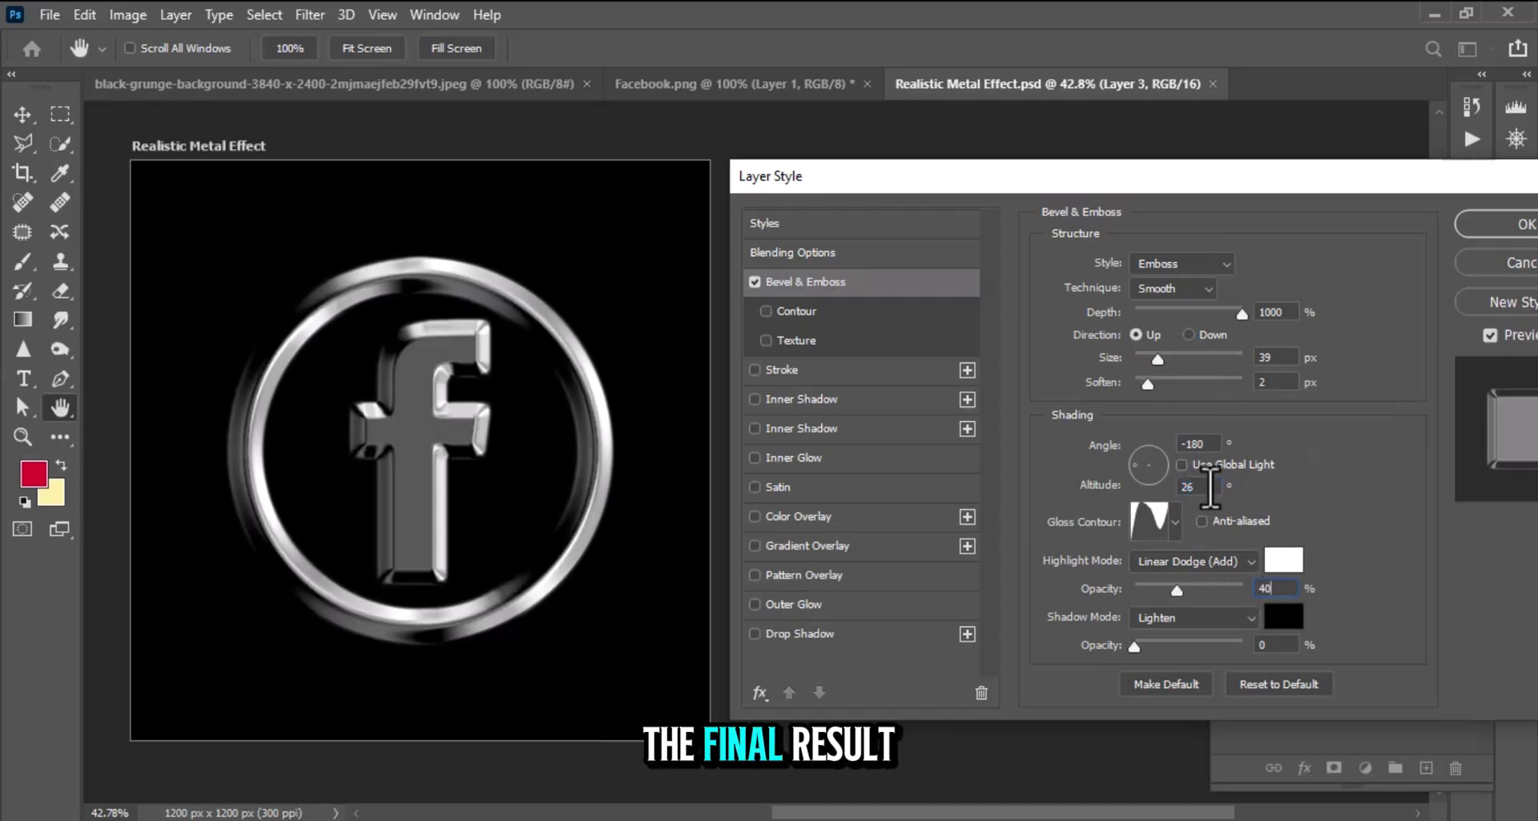
left_click(1216, 445)
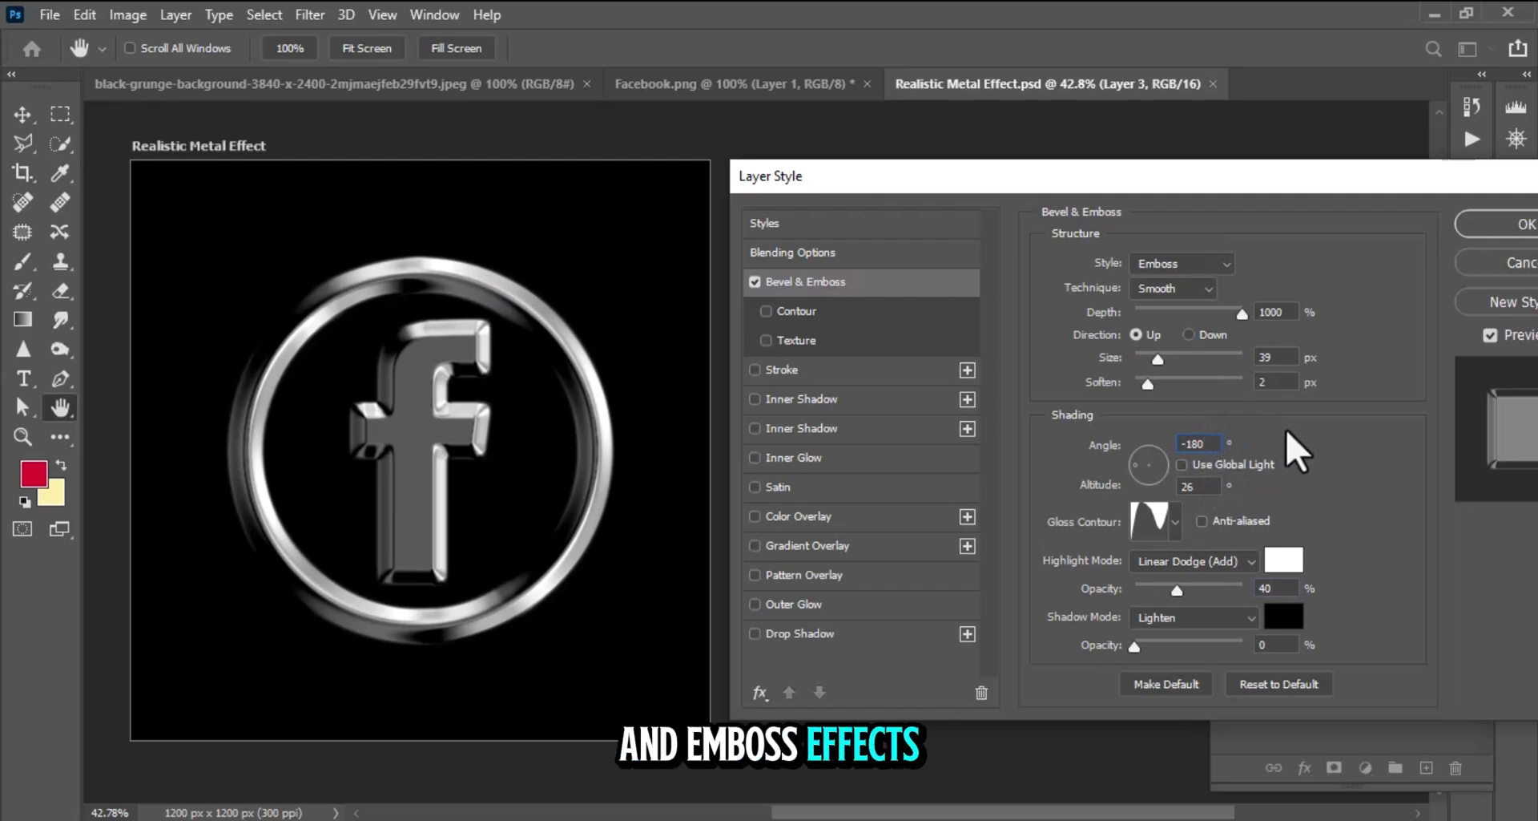
key("ctrl+a")
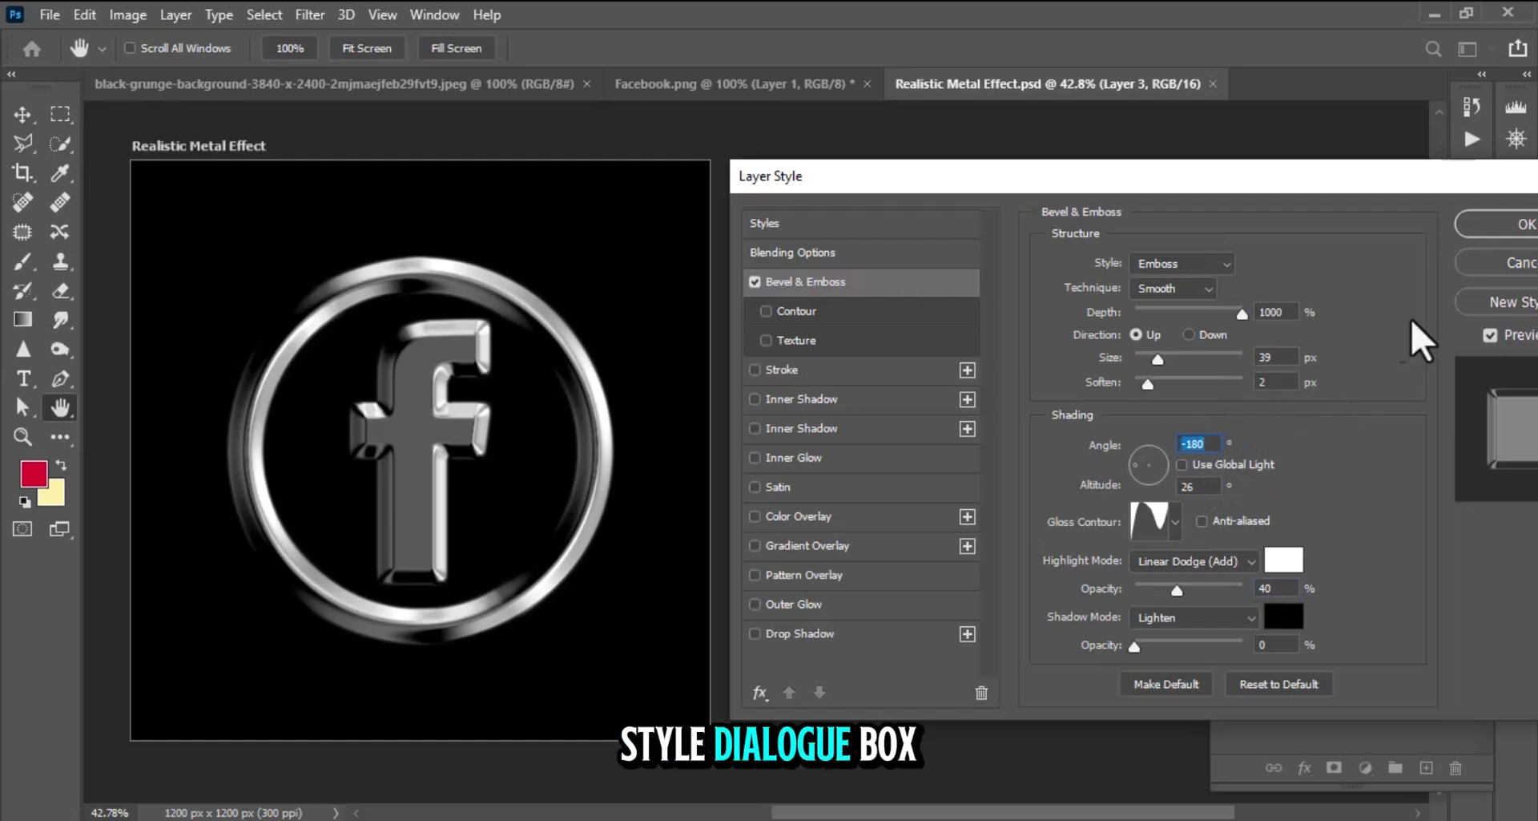
Apply Layer 3's emboss, then set Layer 2's light altitude to 90°.
left_click(1477, 227)
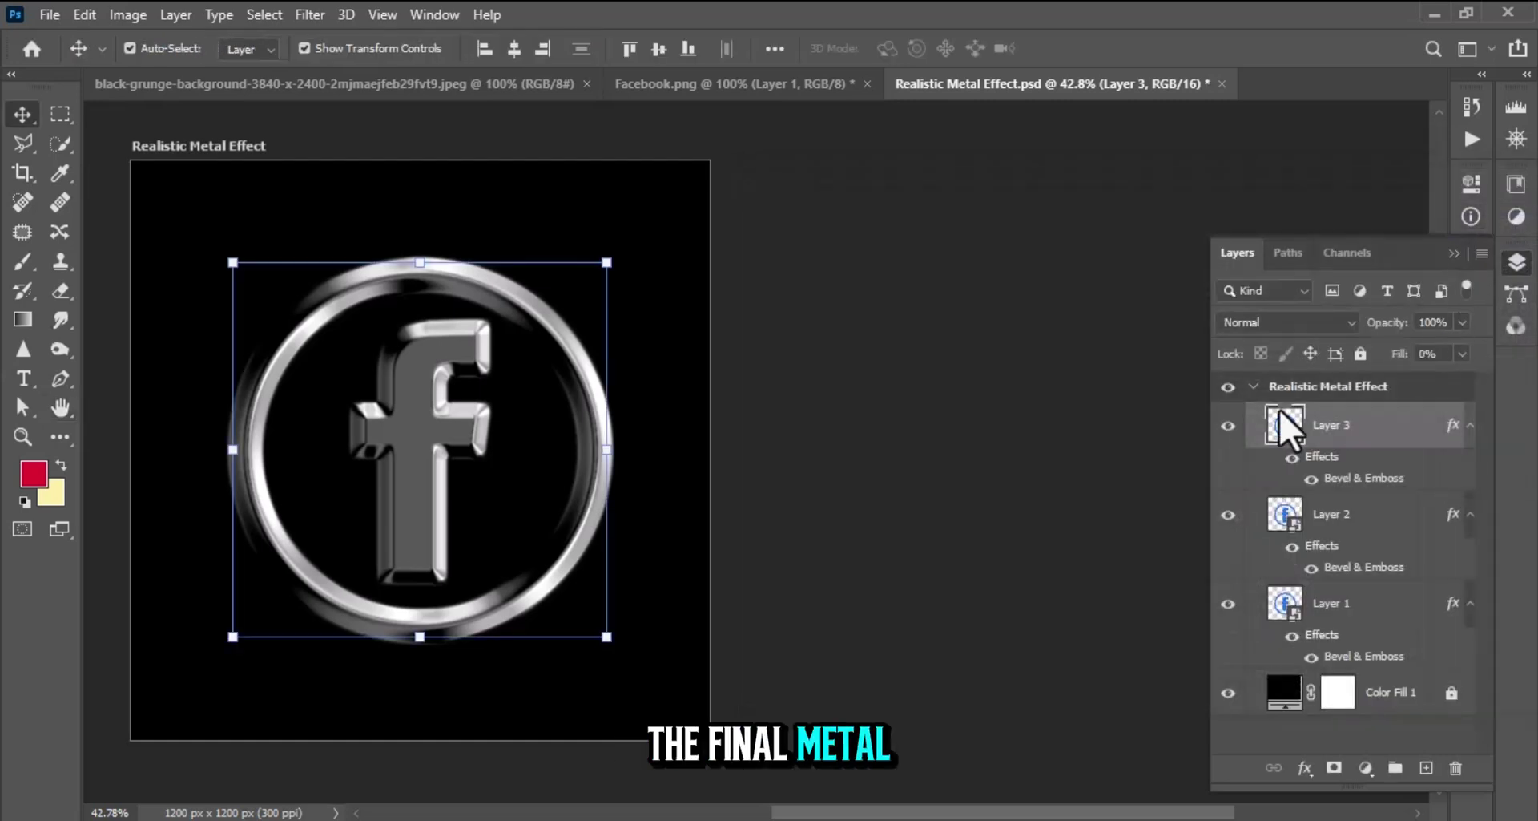
left_click(888, 397)
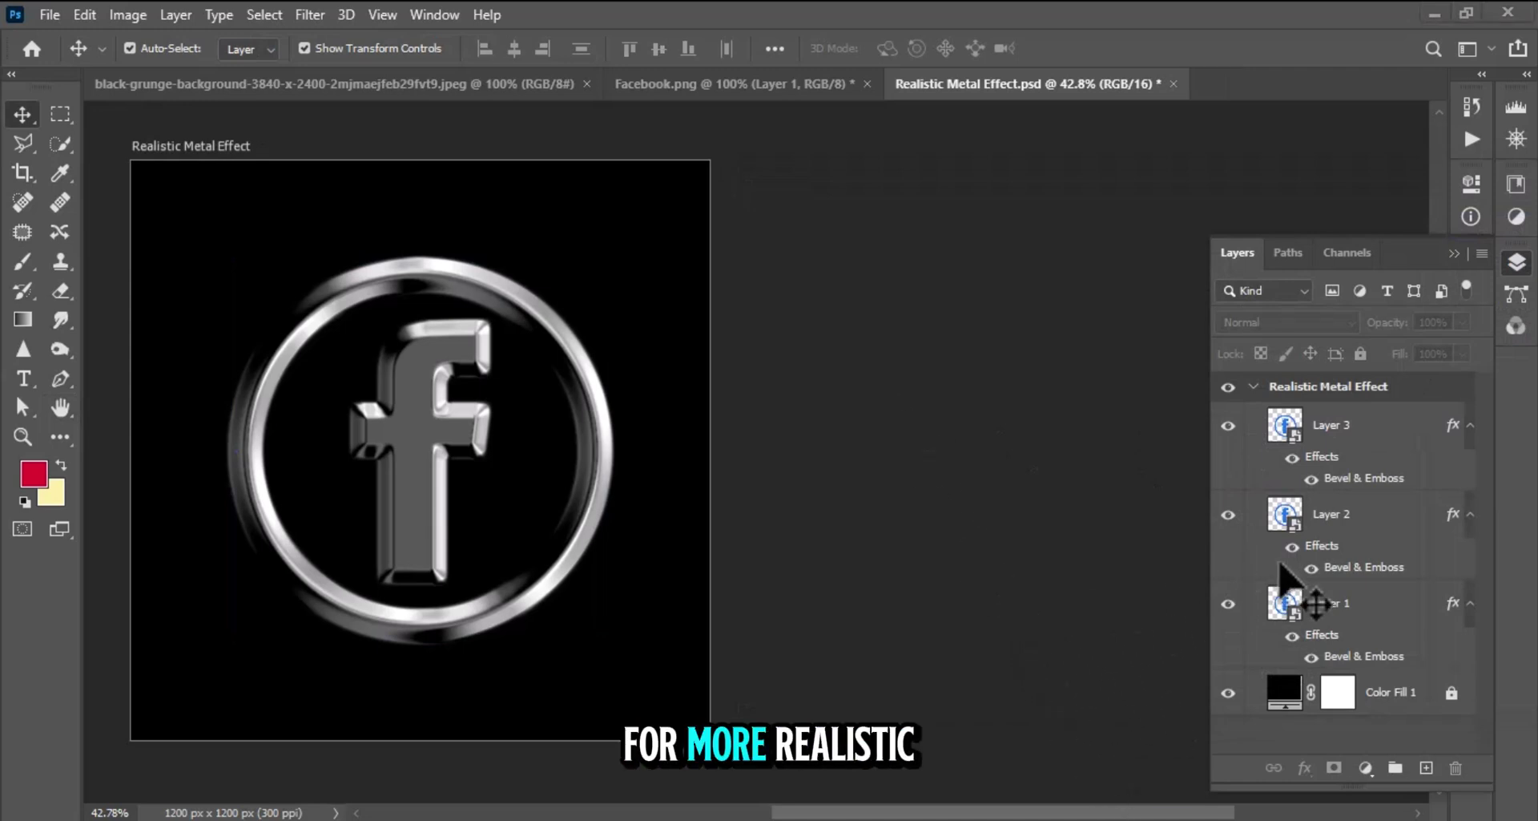
left_click(1353, 569)
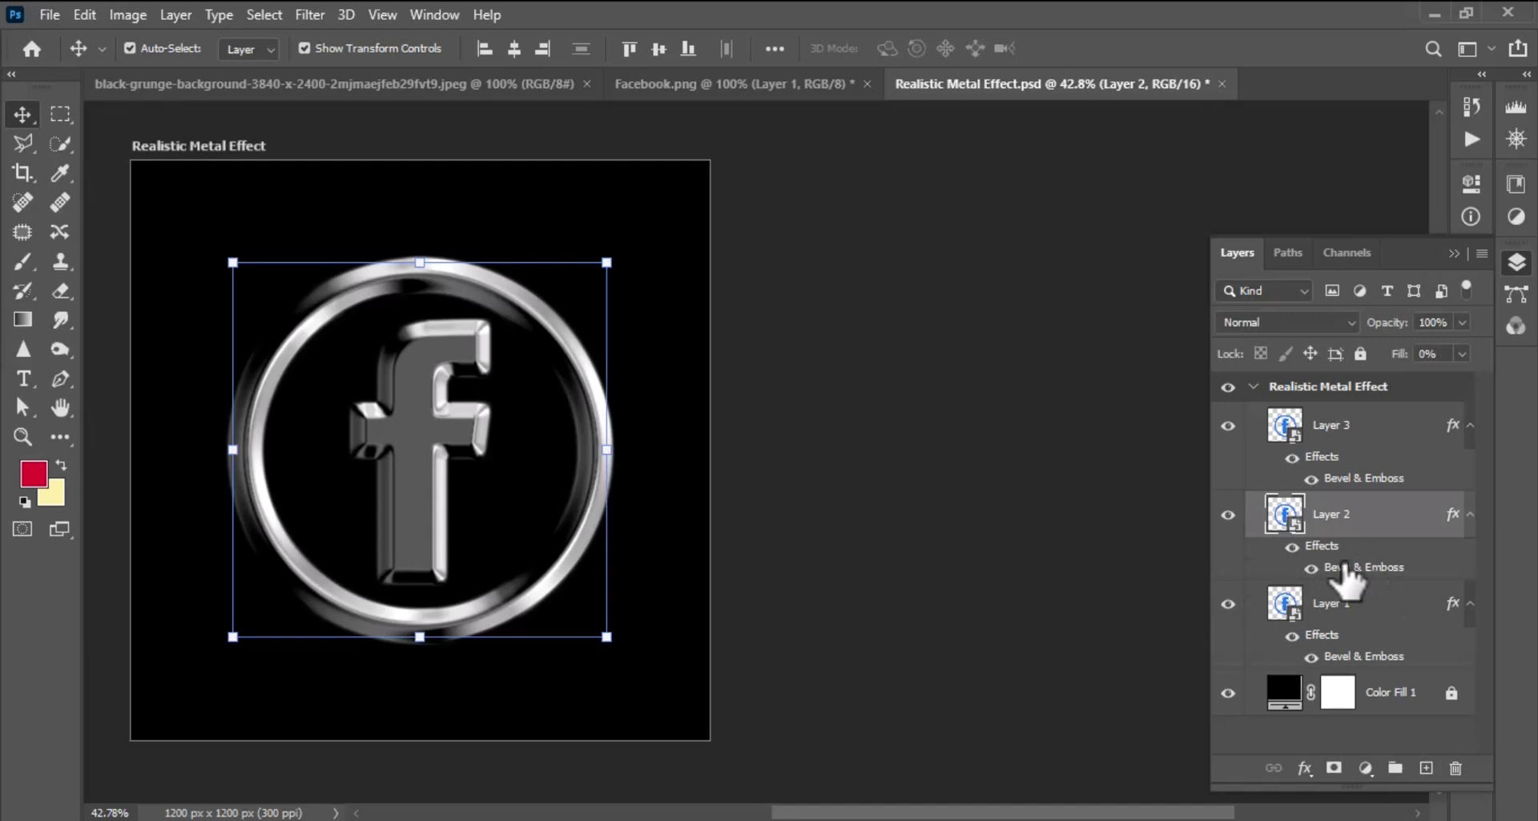
double_click(1362, 568)
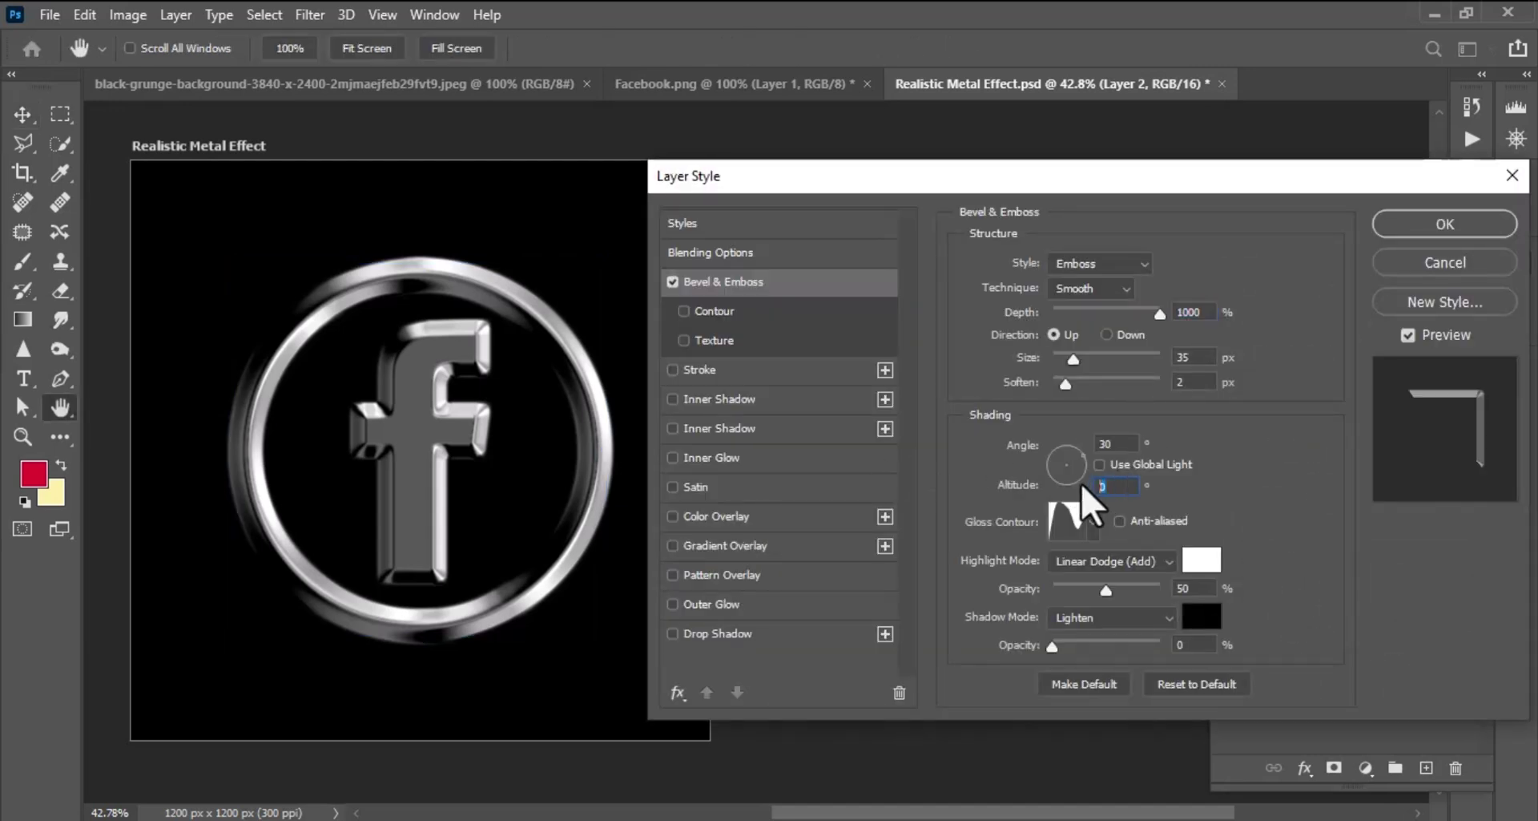
type("90")
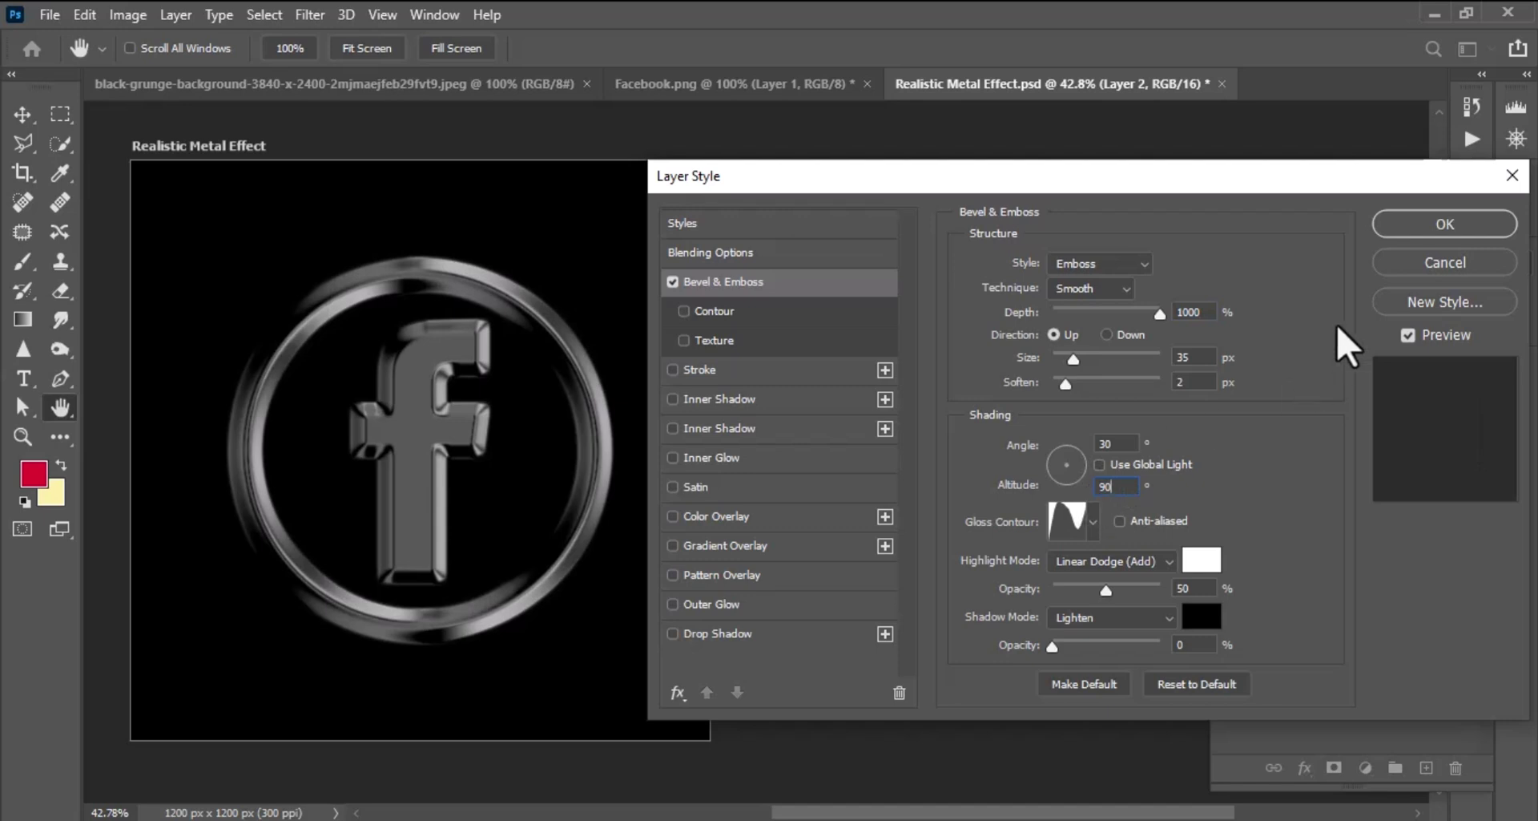
left_click(1435, 224)
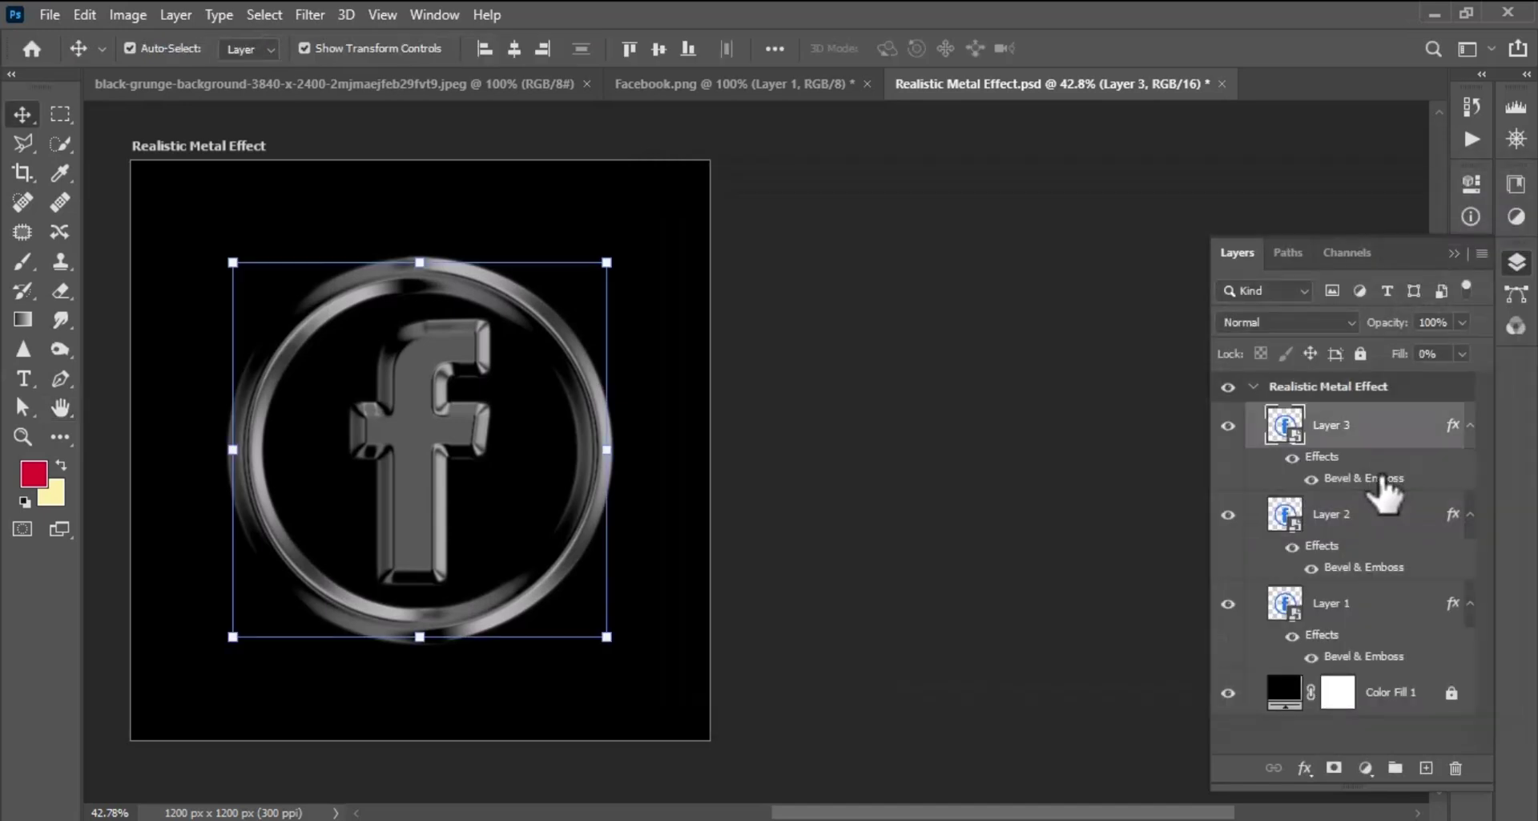
Lower Layer 3's light altitude to 10° and apply its style.
double_click(1384, 479)
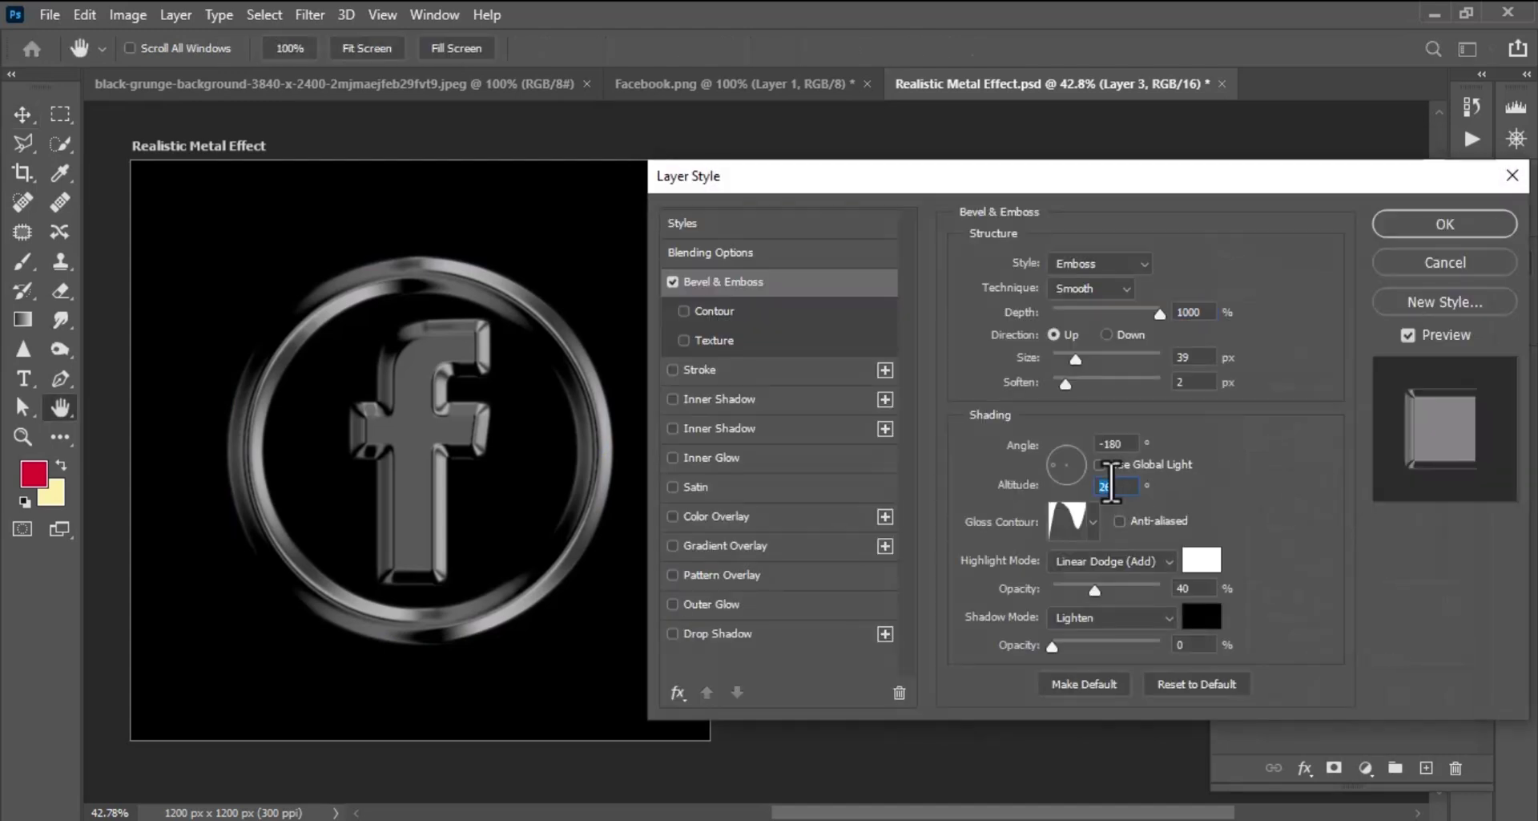
type("0")
key("Up")
key("Up")
key("Up")
key("Up")
key("Up")
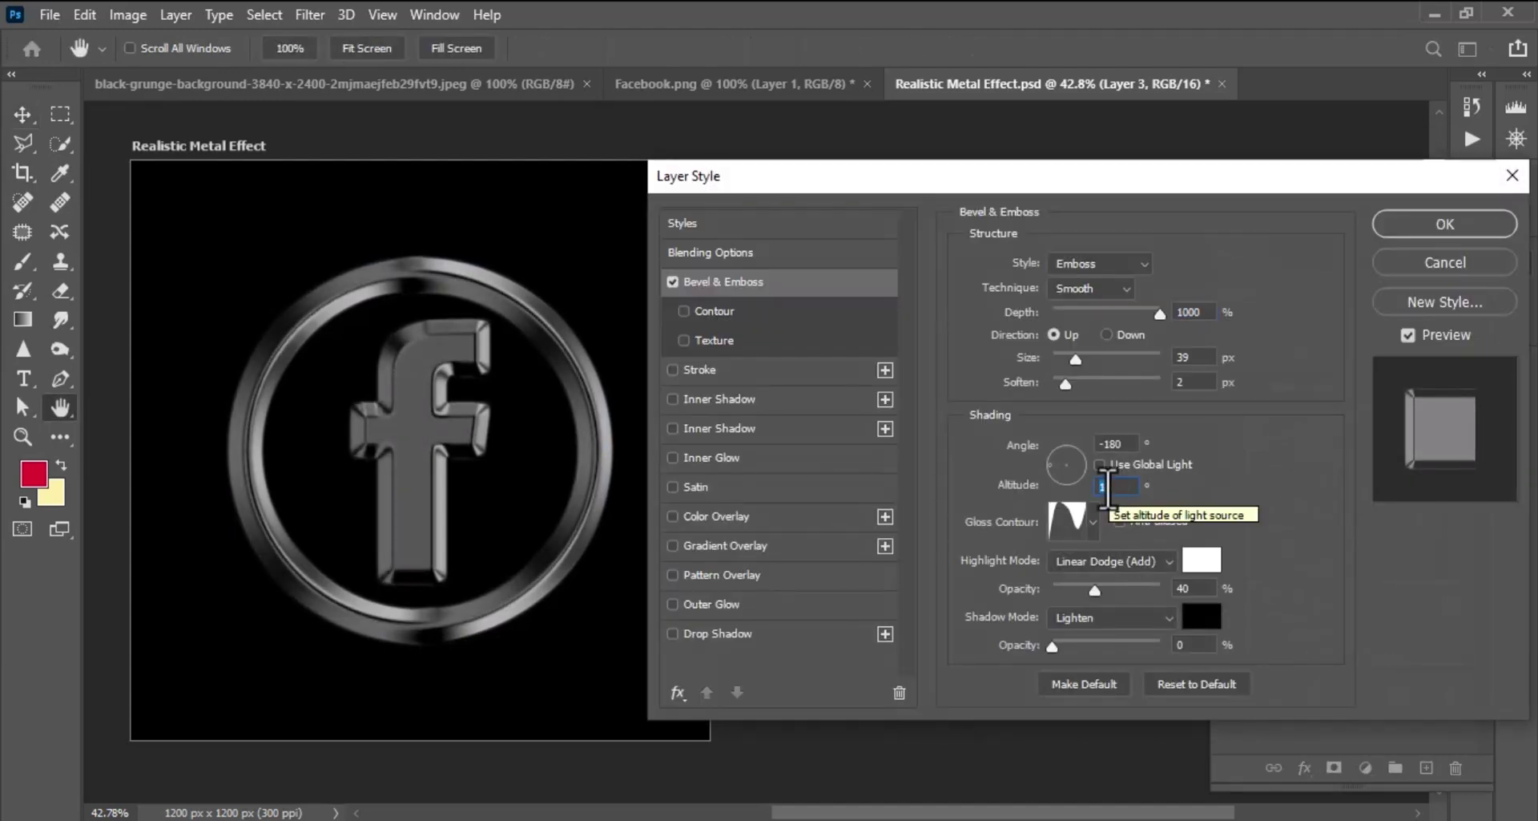
key("Up")
key("Up")
key("Up")
key("Up")
key("Up")
key("Up")
key("Up")
key("Up")
key("Up")
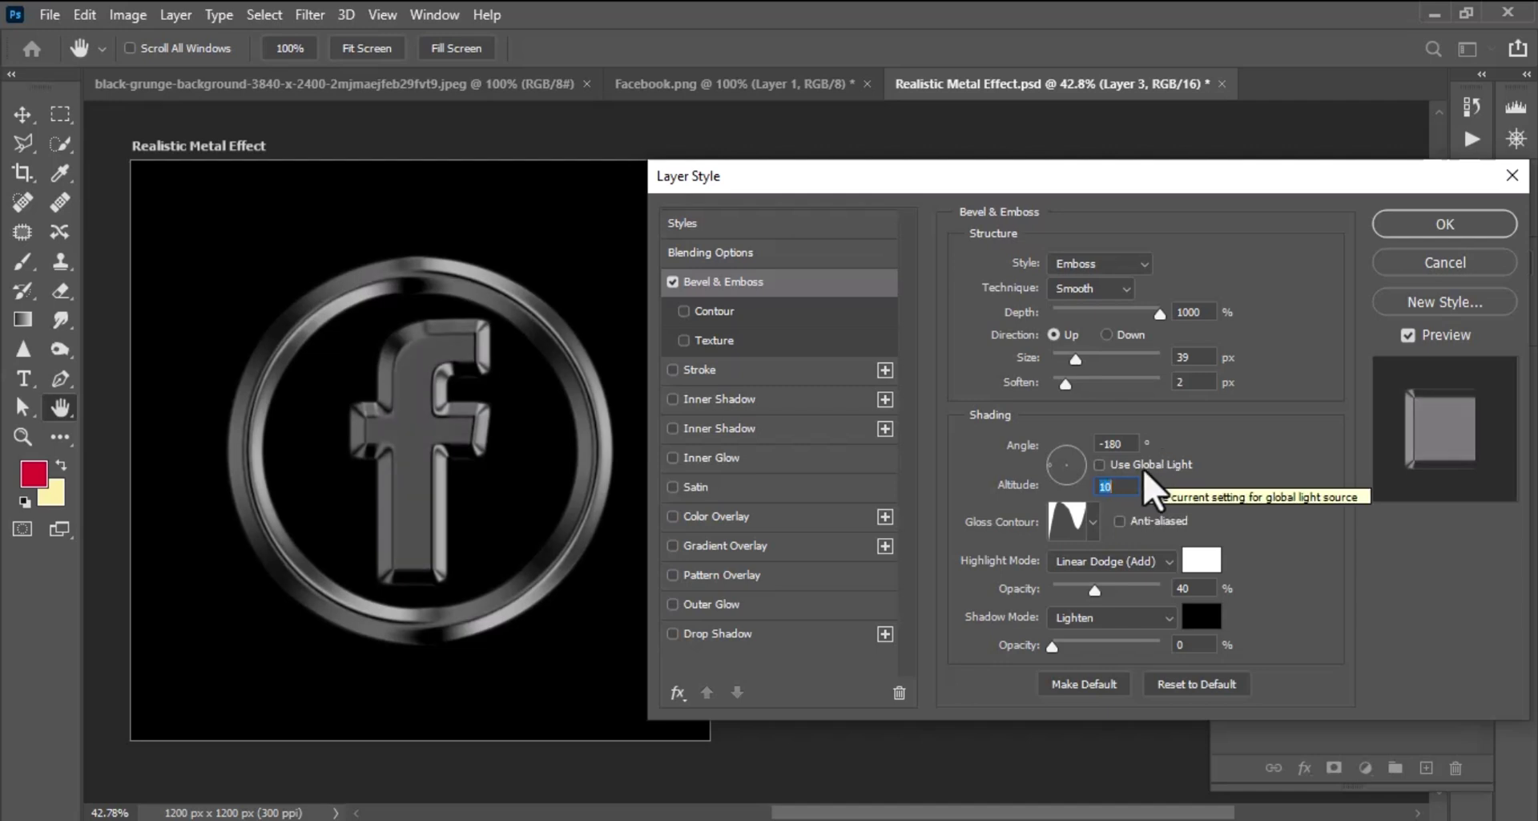
left_click(1415, 232)
Step Layer 2's Bevel & Emboss light altitude down to 36° and apply it.
key("v")
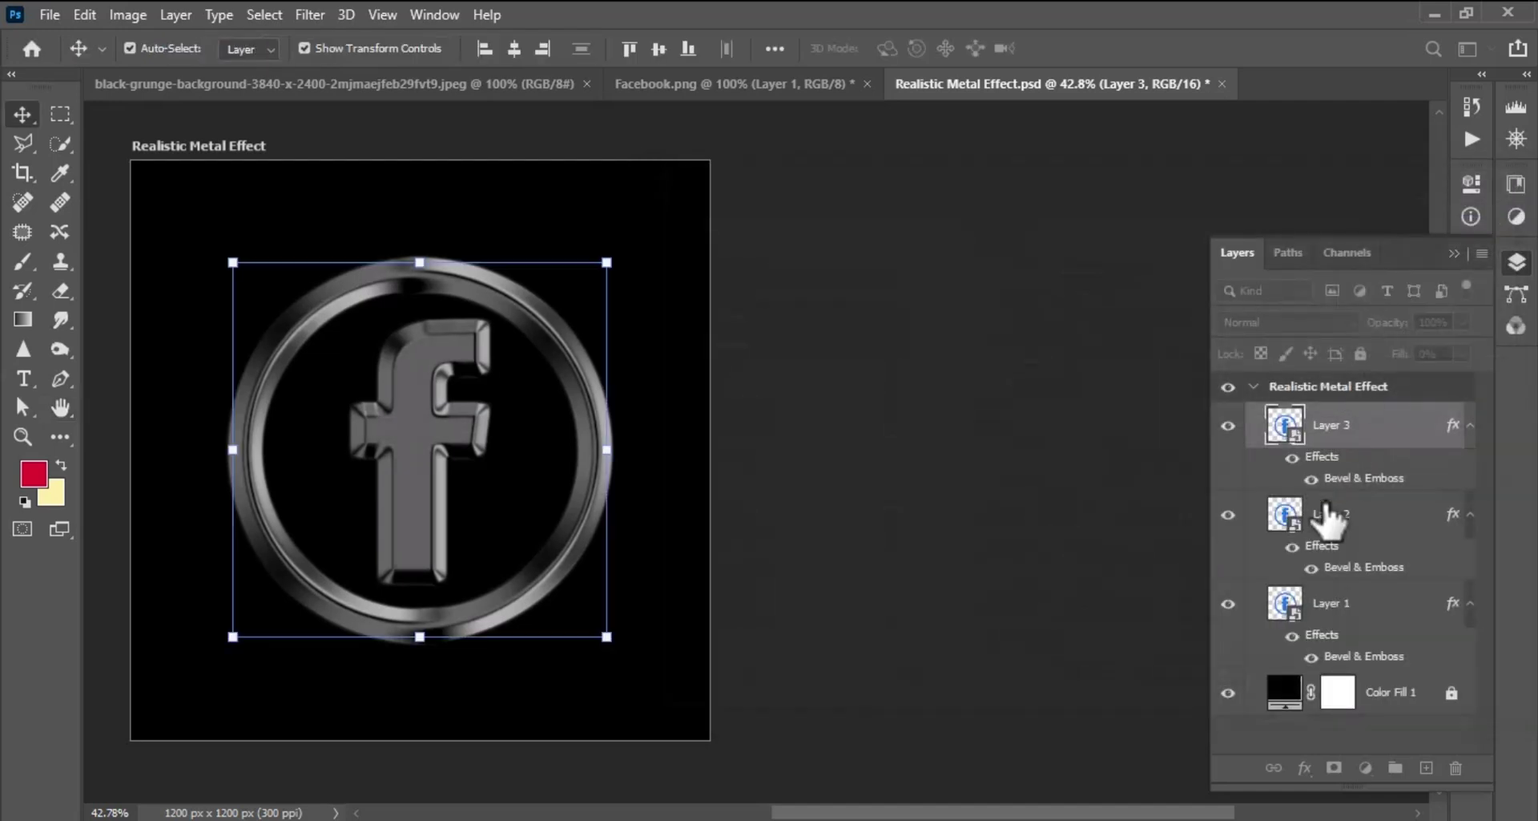
left_click(1359, 569)
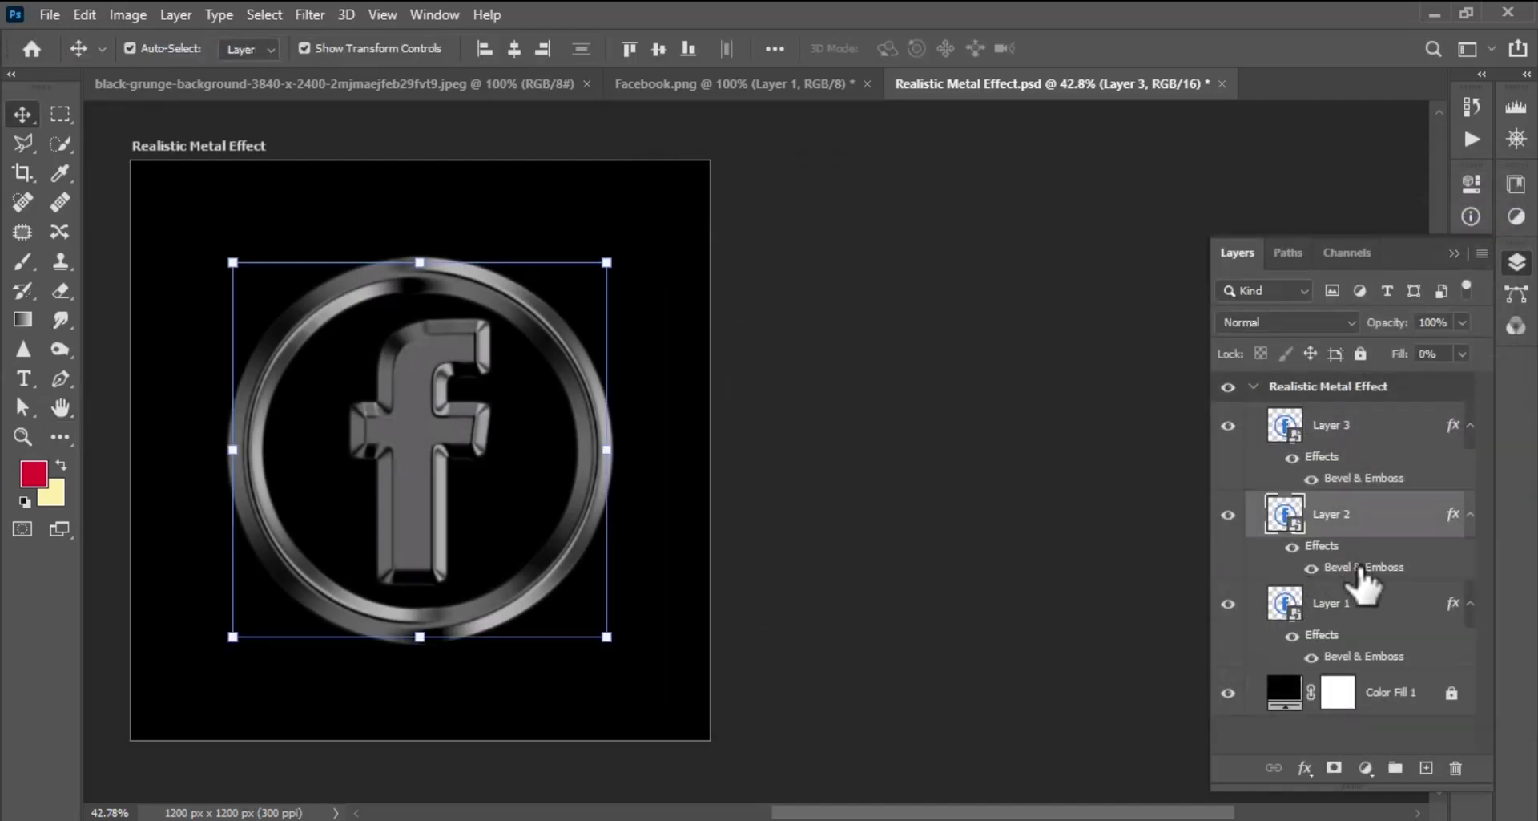
double_click(1358, 568)
key("Down")
key("Down")
key("Down")
key("Down")
key("Down")
key("Down")
key("Down")
key("Down")
key("Down")
key("Down")
key("Down")
key("Down")
key("Down")
key("Down")
key("Down")
key("Down")
key("Down")
key("Down")
key("Down")
key("Down")
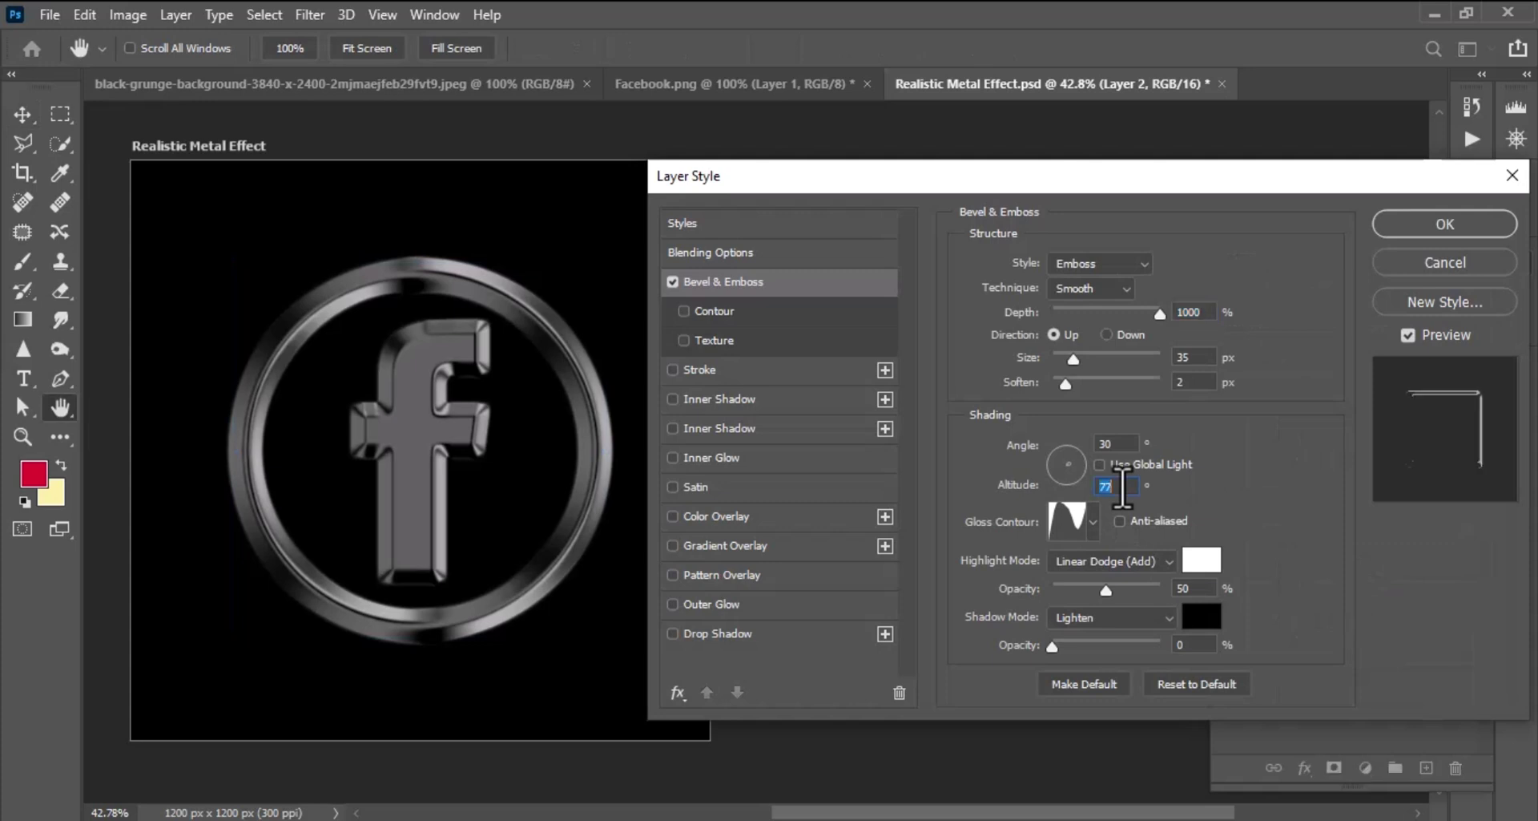
key("Down")
key("Down")
key("Down")
key("Down")
key("Down")
key("Down")
key("Down")
key("Down")
key("Down")
key("Down")
key("Down")
key("Down")
key("Down")
key("Down")
key("Down")
key("Down")
key("Down")
key("Down")
key("Down")
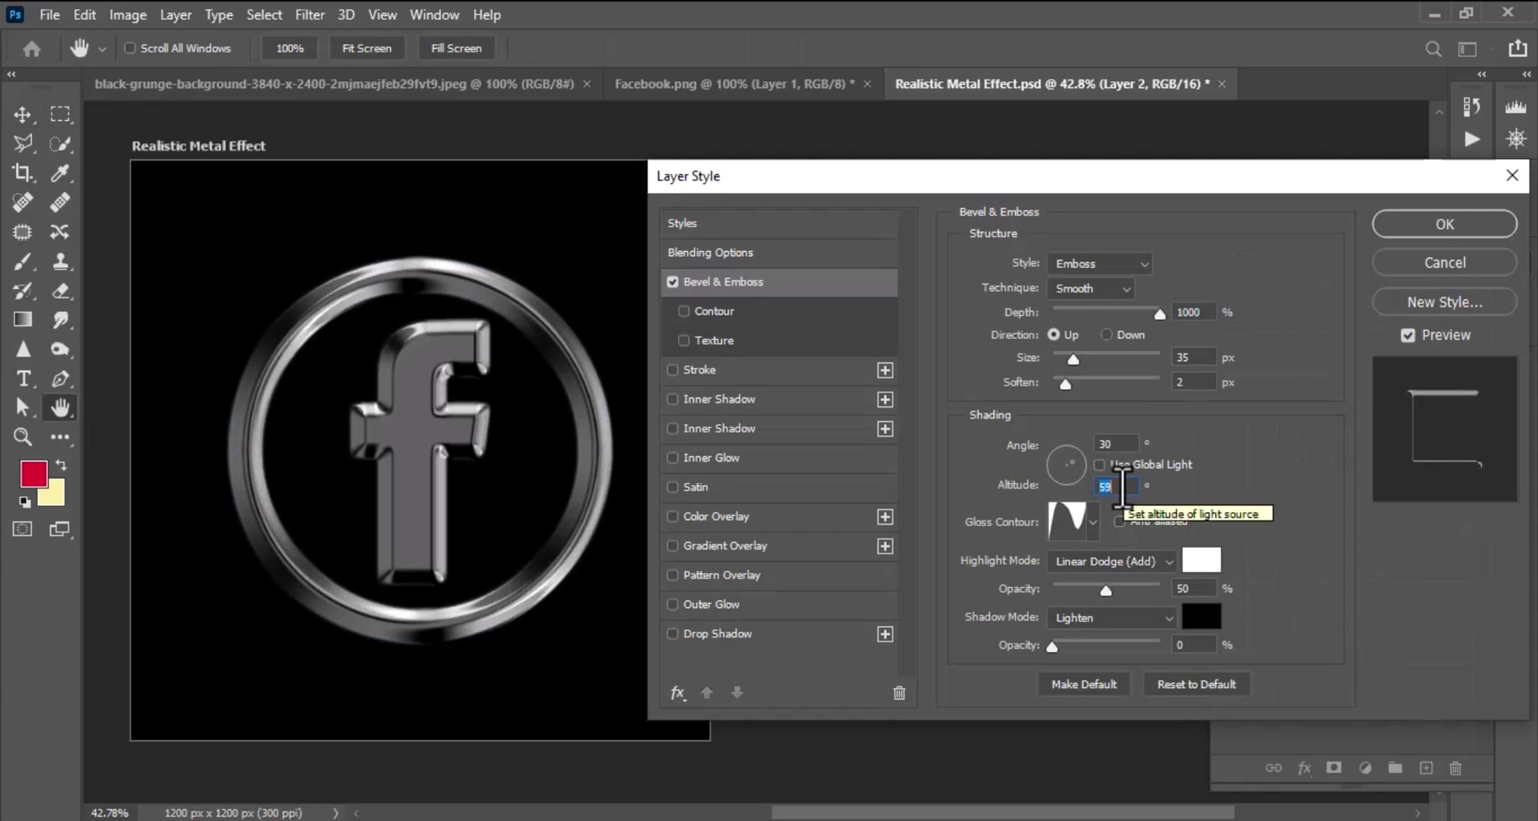
key("Down")
key("Down")
key("Down")
key("Down")
key("Down")
key("Down")
key("Down")
key("Down")
key("Down")
key("Down")
key("Down")
key("Down")
key("Down")
key("Down")
key("Down")
key("Down")
key("Down")
key("Down")
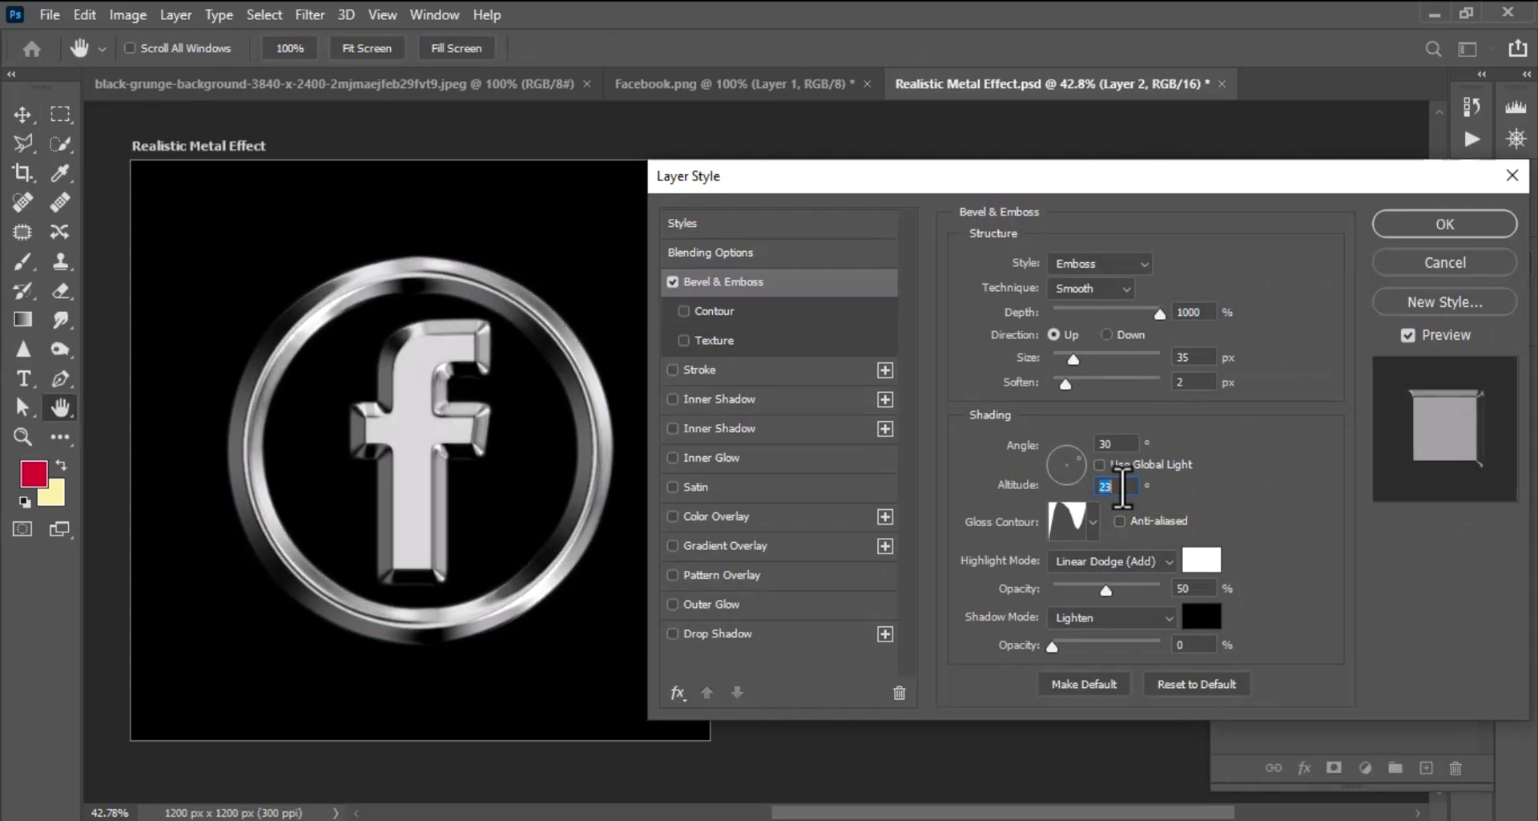
key("Down")
key("Down")
key("Down")
key("Down")
key("Down")
key("Down")
key("Down")
key("Down")
key("Down")
key("Down")
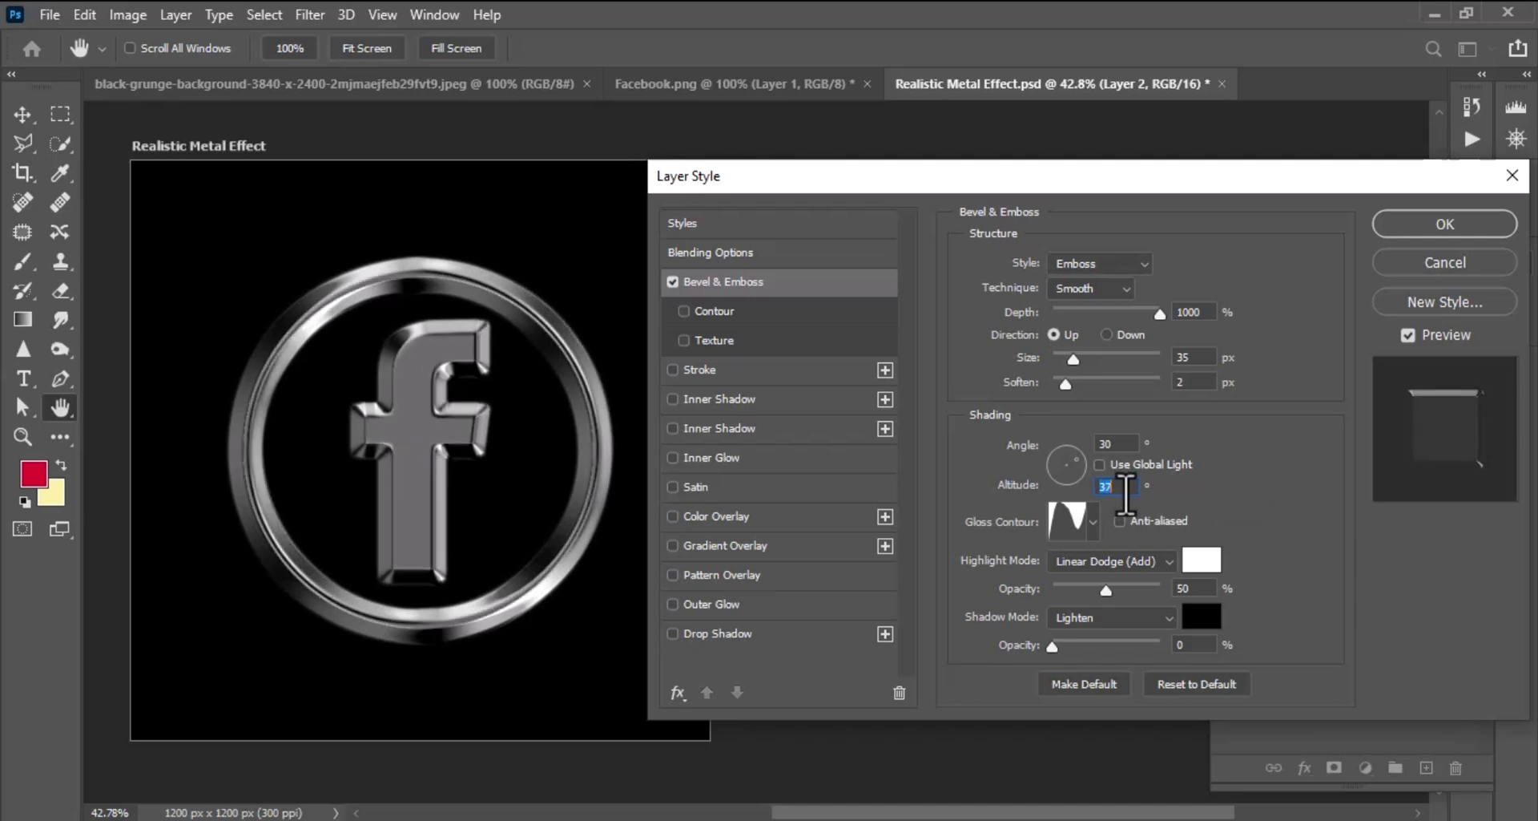
key("Down")
key("Down")
key("Up")
left_click(1445, 224)
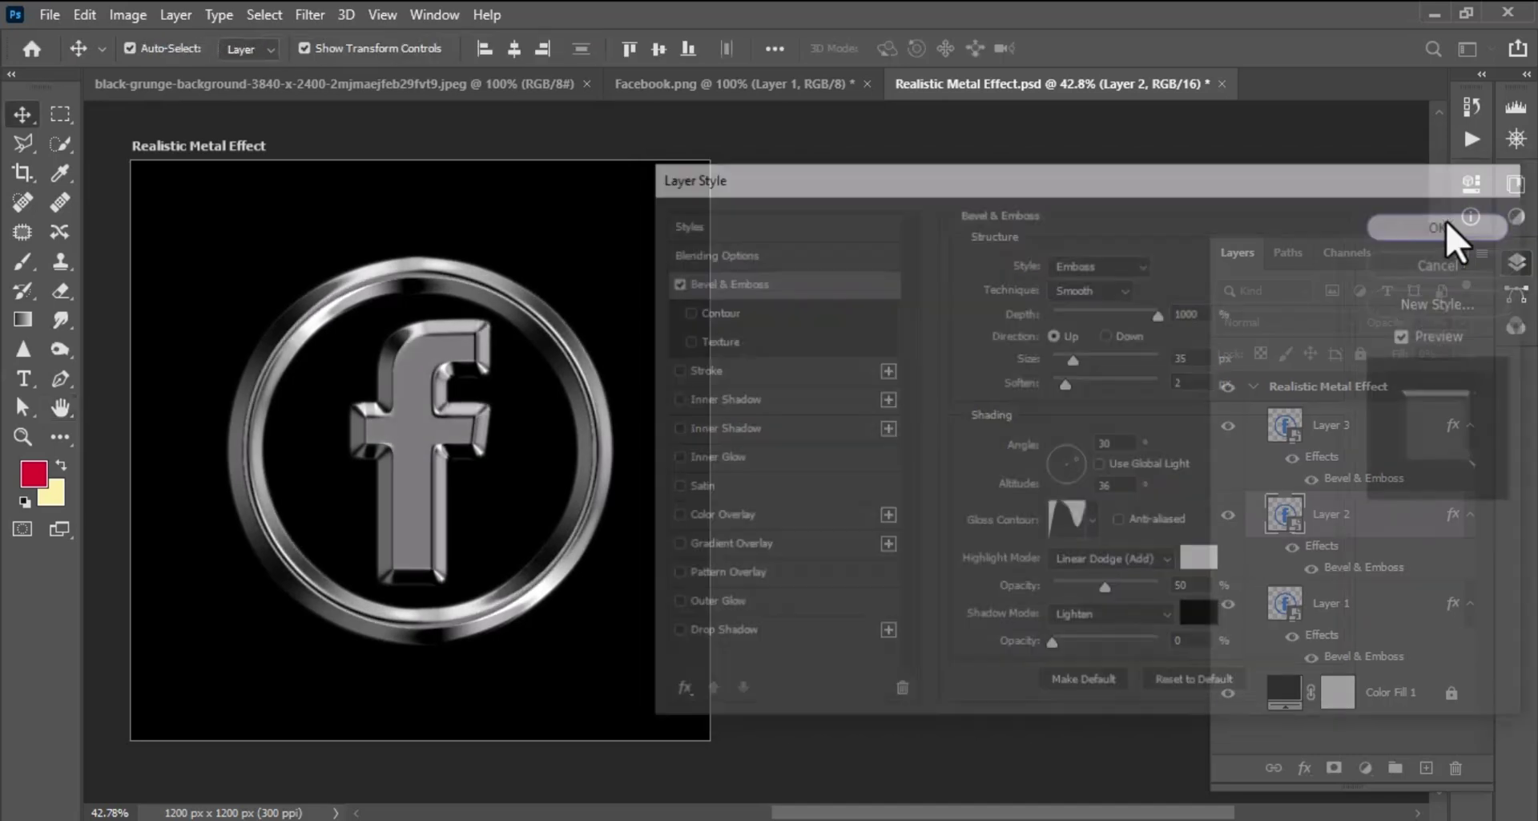
left_click(1151, 652)
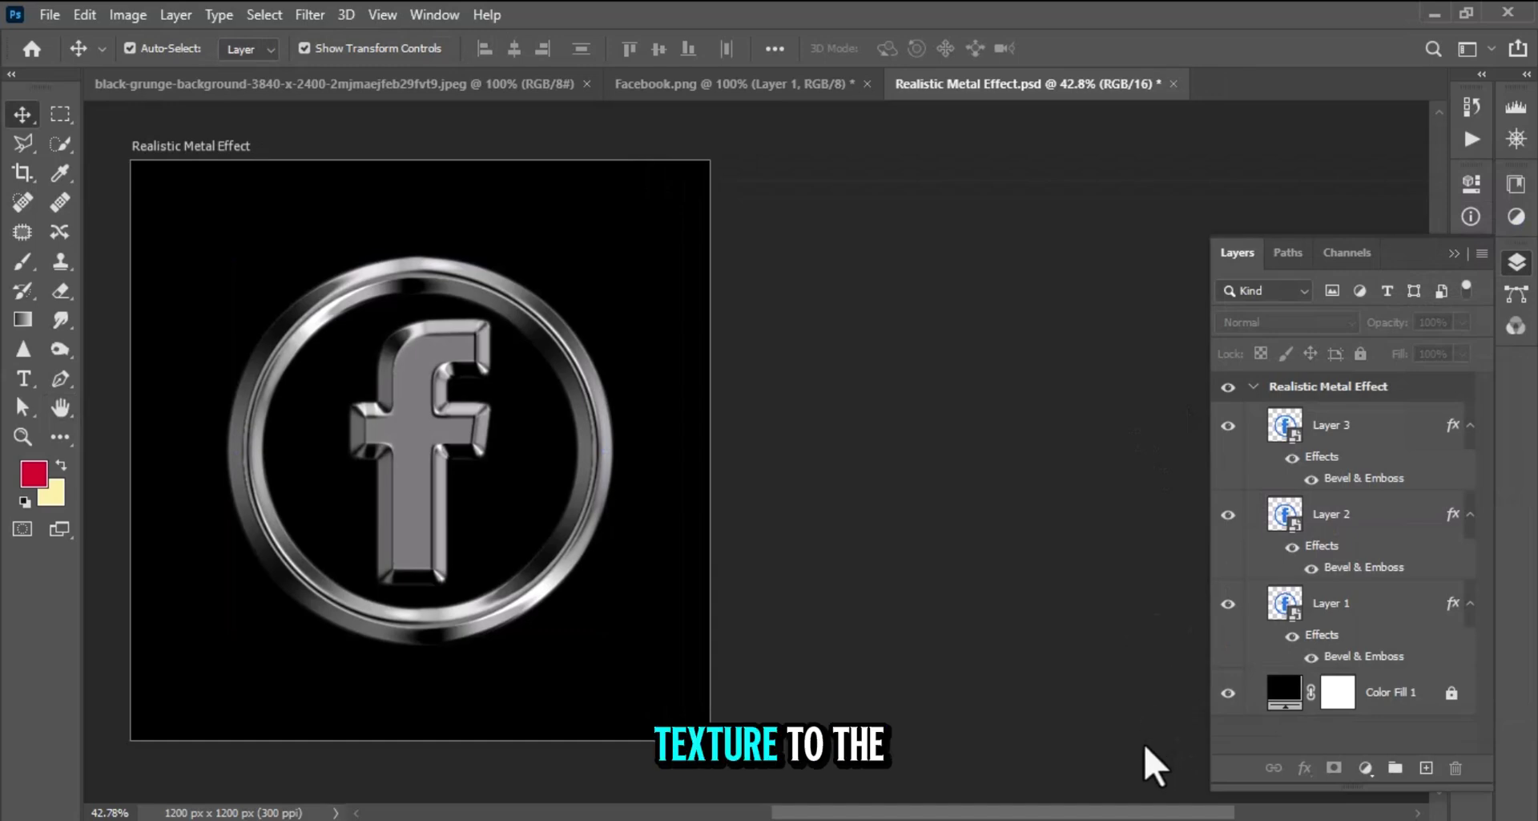
Unlock the grunge image, drag it in as Layer 4, centre it and scale it to cover the canvas.
left_click(438, 86)
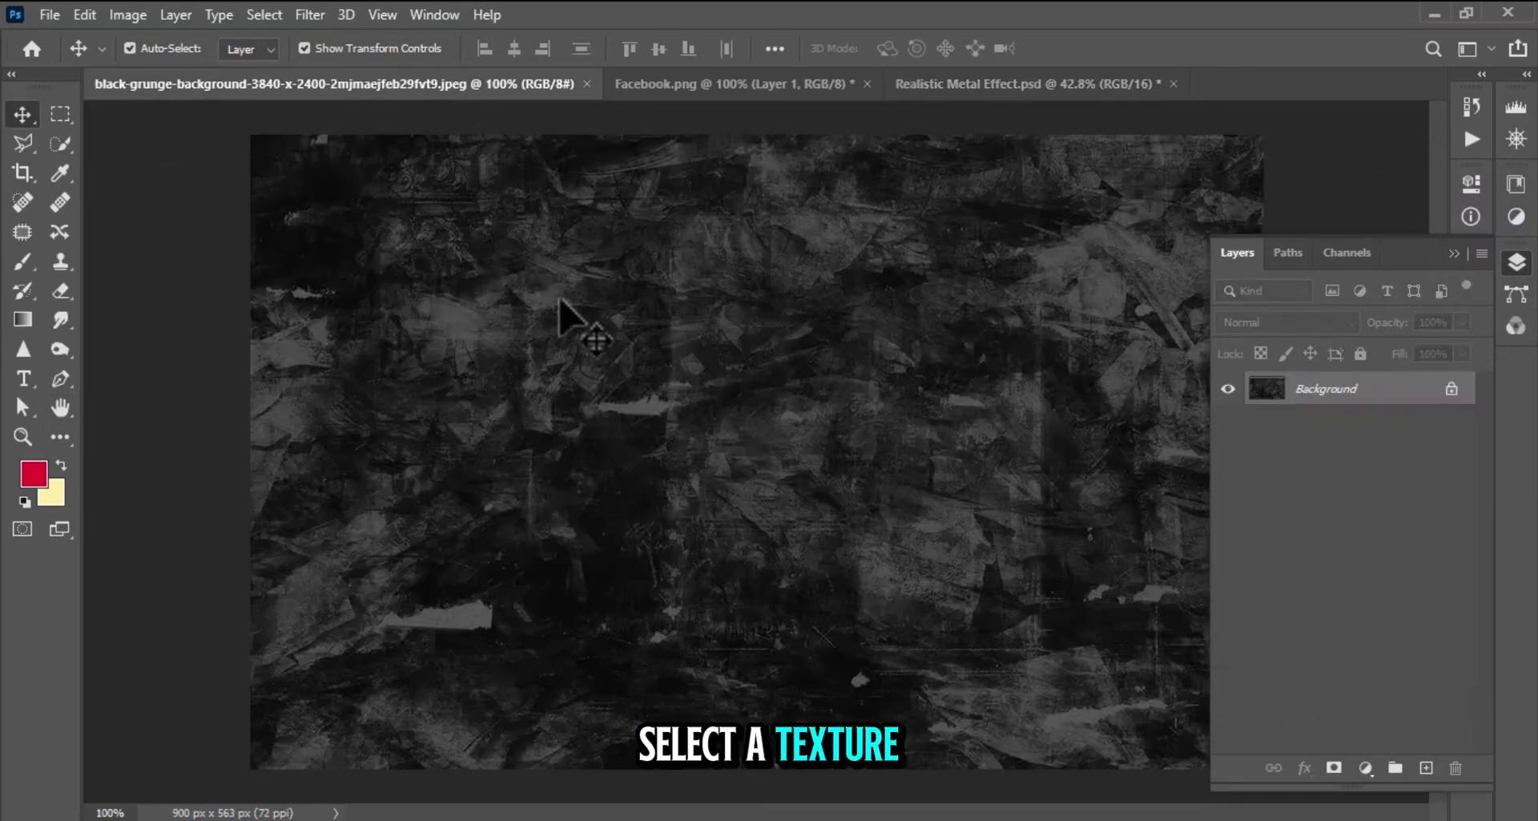
left_click(1451, 388)
left_click_drag(781, 320, 505, 440)
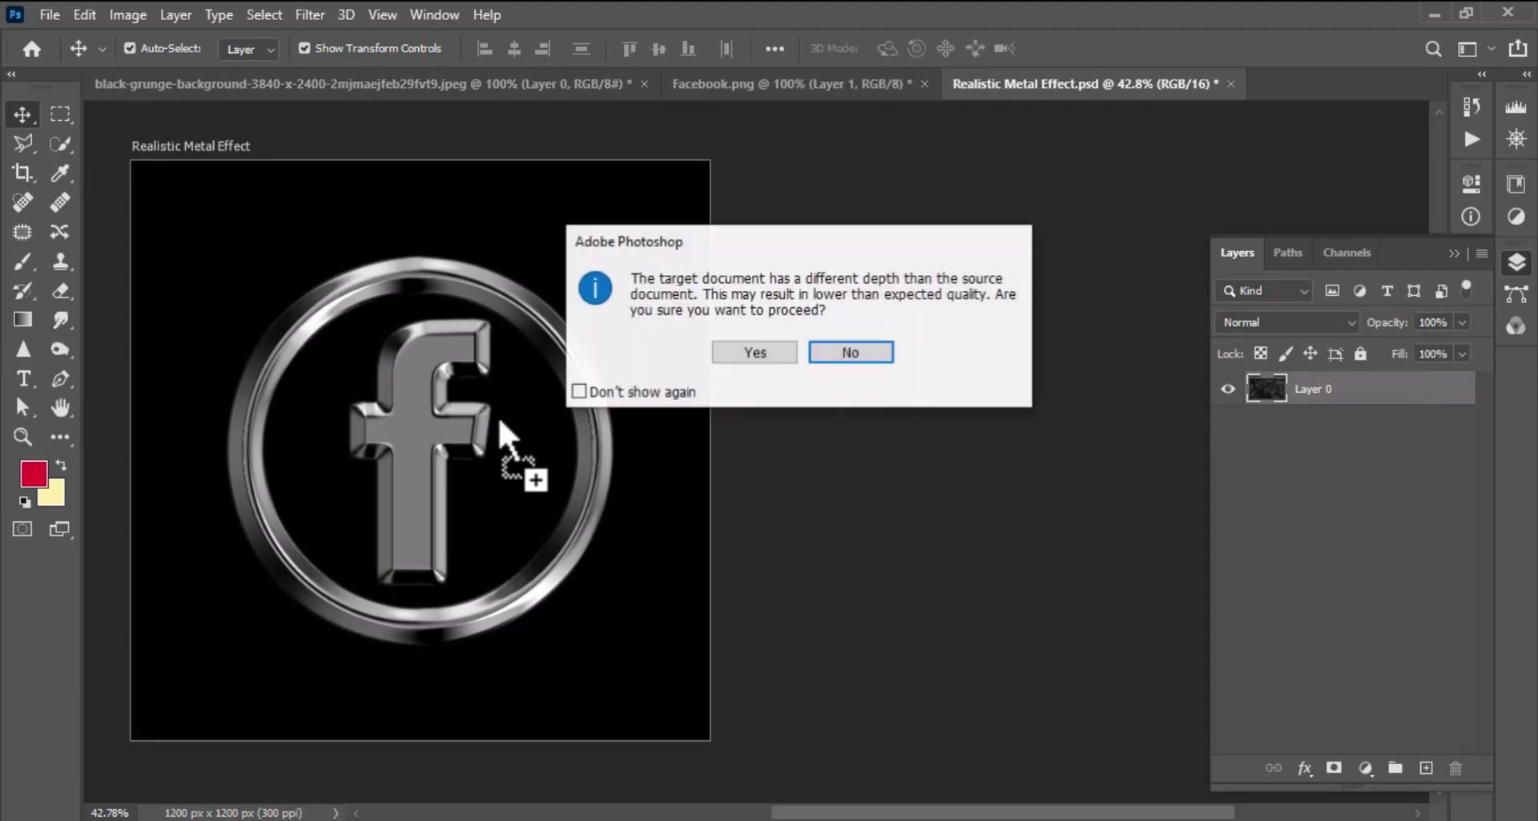
left_click(745, 353)
left_click(515, 49)
left_click(659, 48)
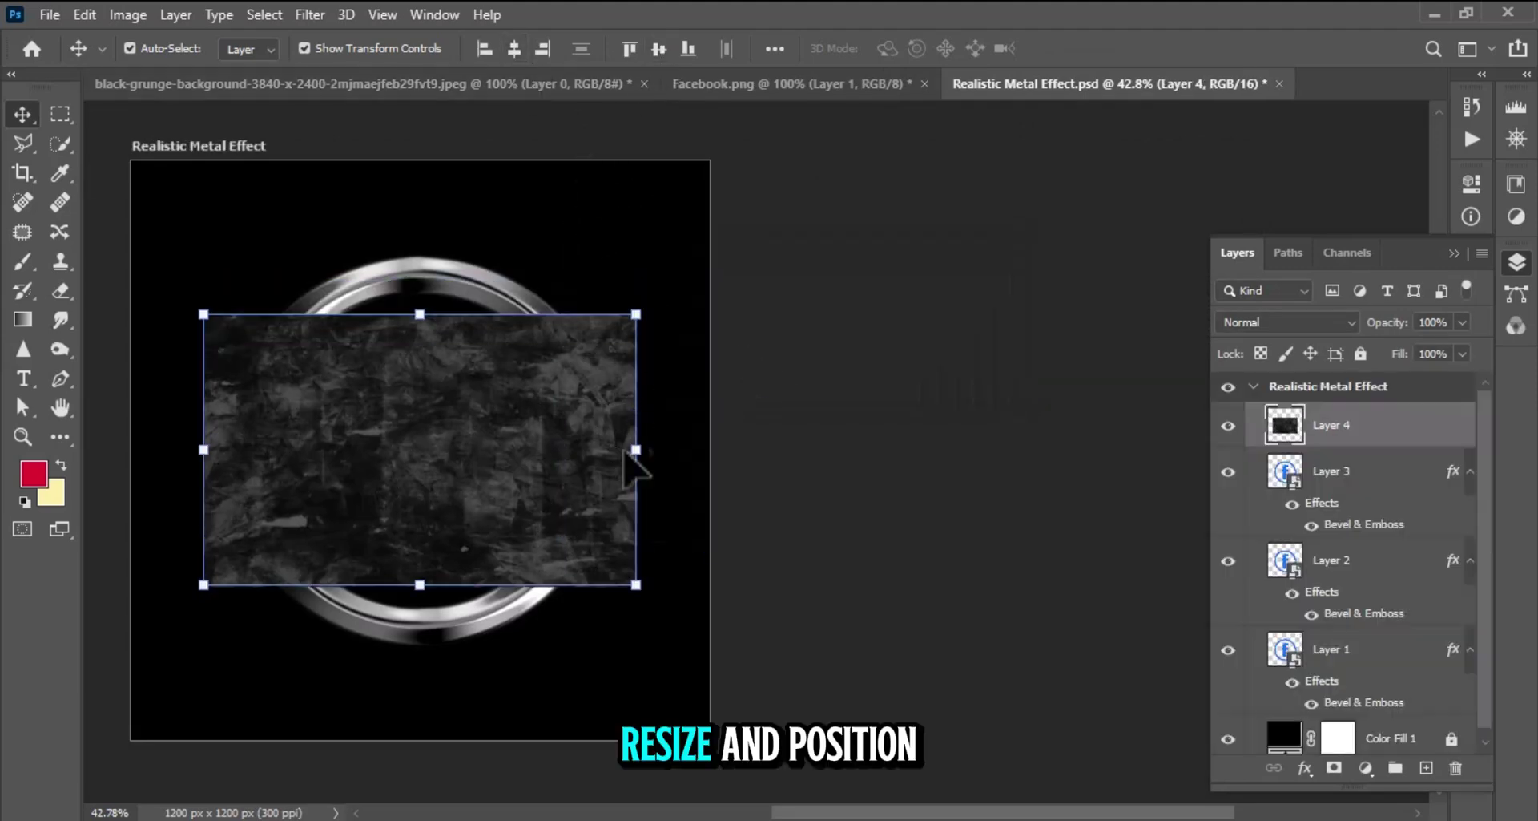
left_click_drag(636, 452, 898, 478)
left_click(1115, 48)
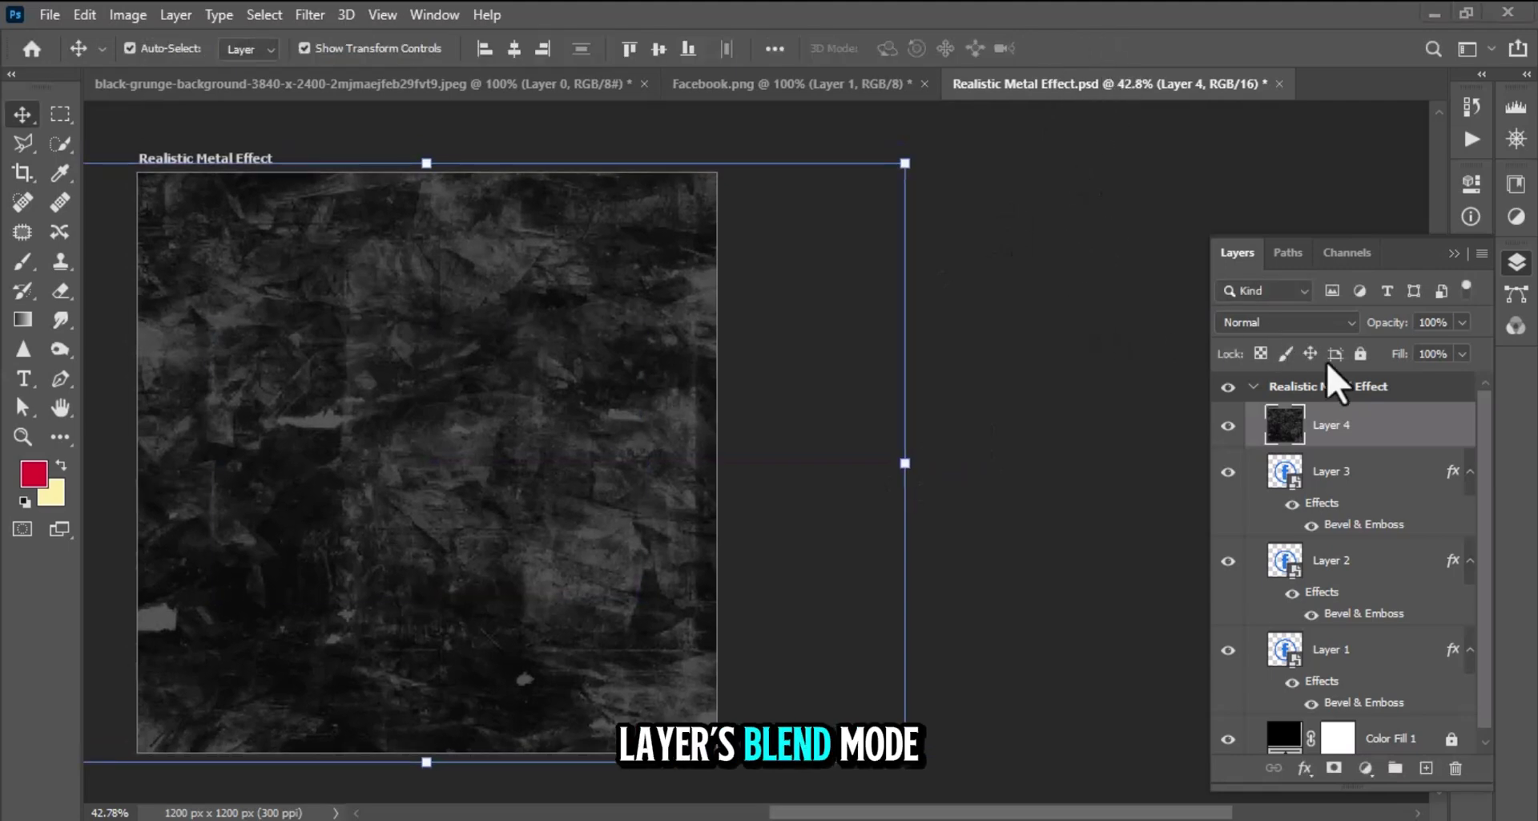
Set Layer 4's grunge texture to Overlay blending with Fill reduced to 43%.
left_click(1321, 324)
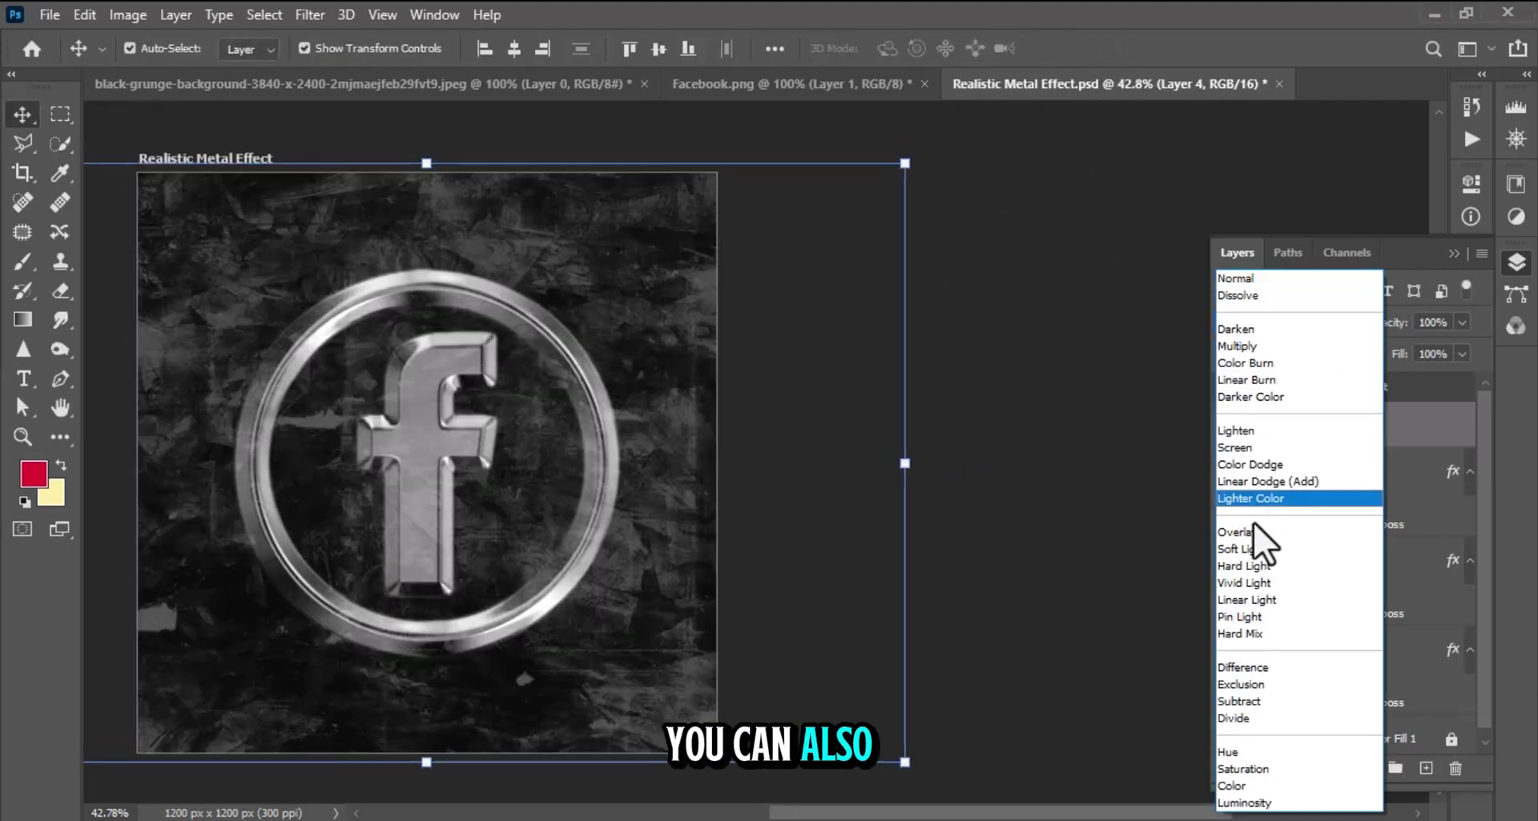
left_click(1253, 530)
left_click(1462, 354)
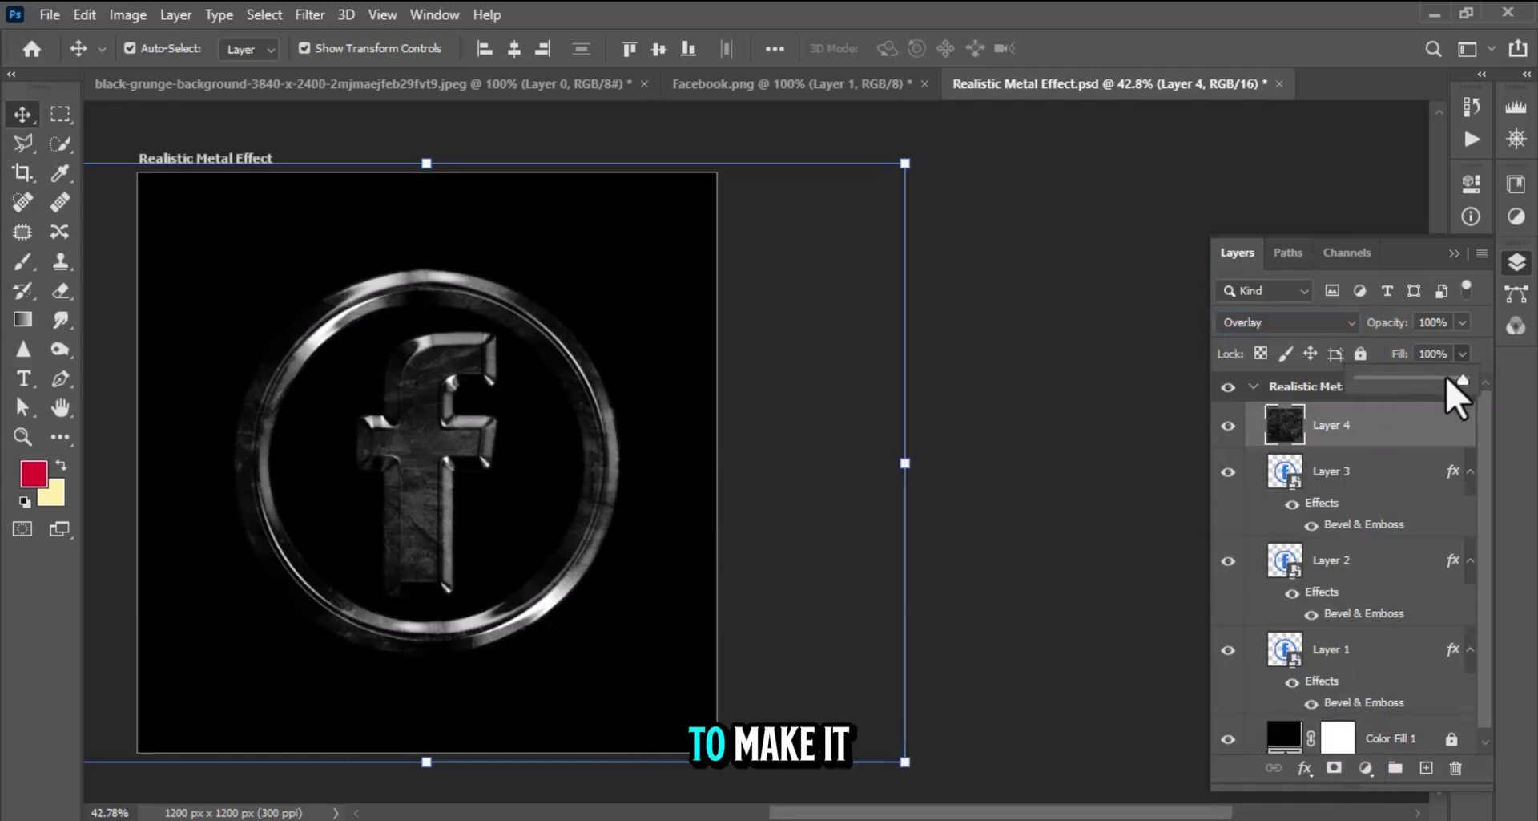
left_click_drag(1447, 378, 1415, 383)
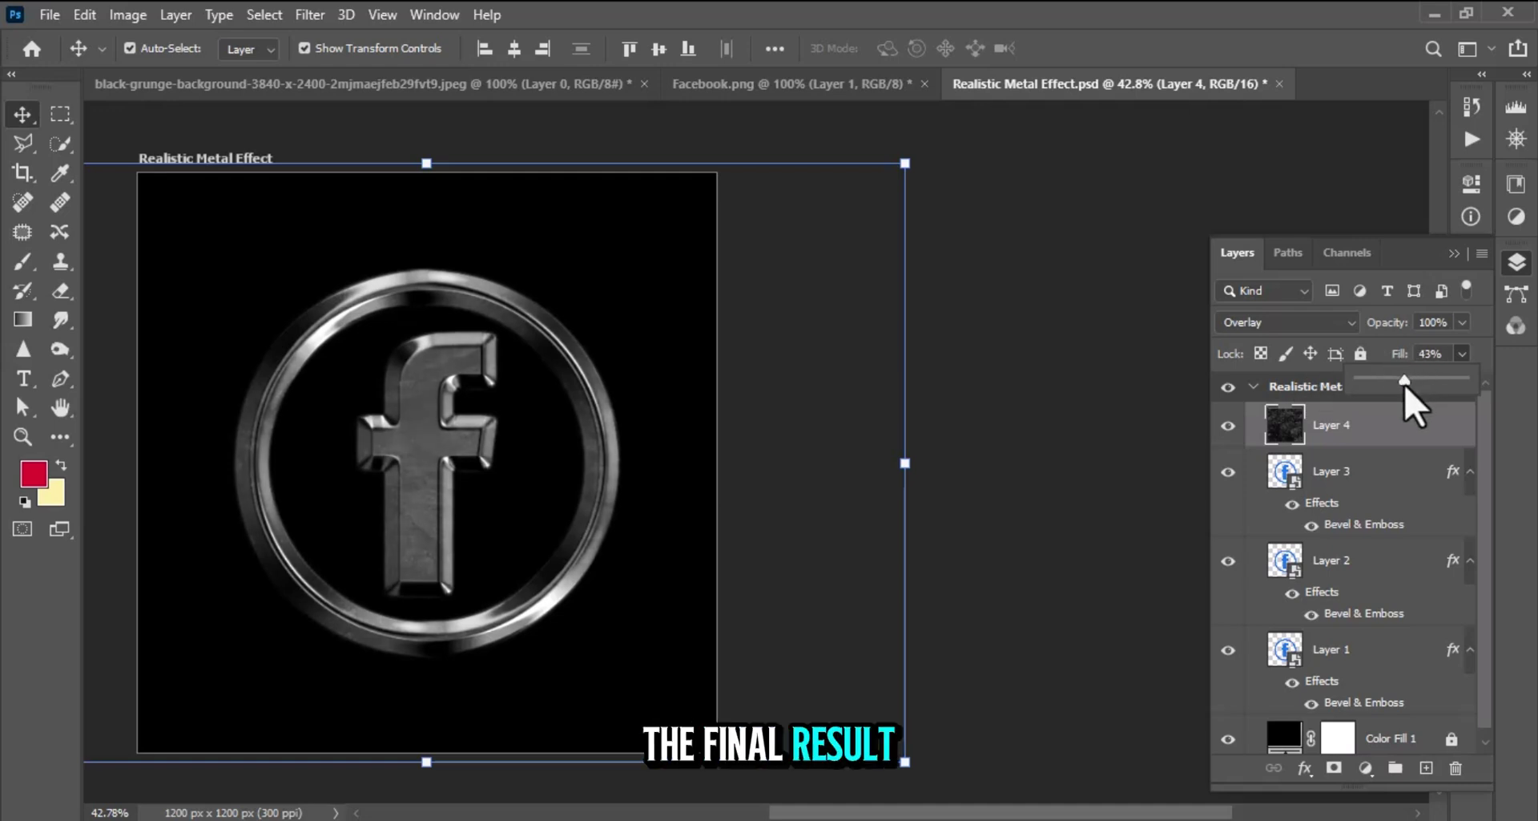
Deselect the texture layer, collapse the Layers panel and fit the whole canvas on screen.
left_click(1105, 360)
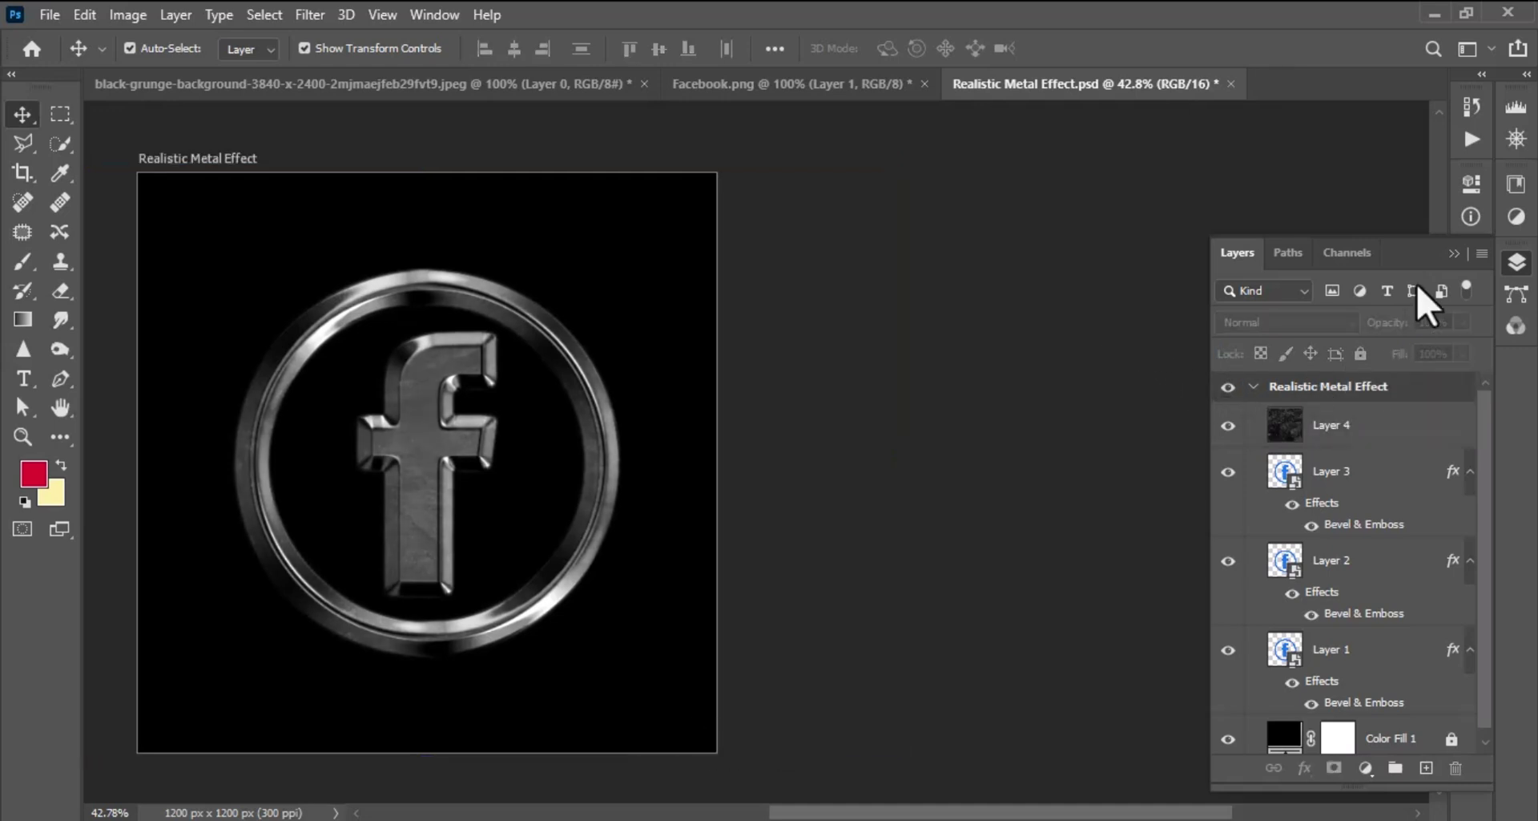
left_click(1454, 253)
key("ctrl+0")
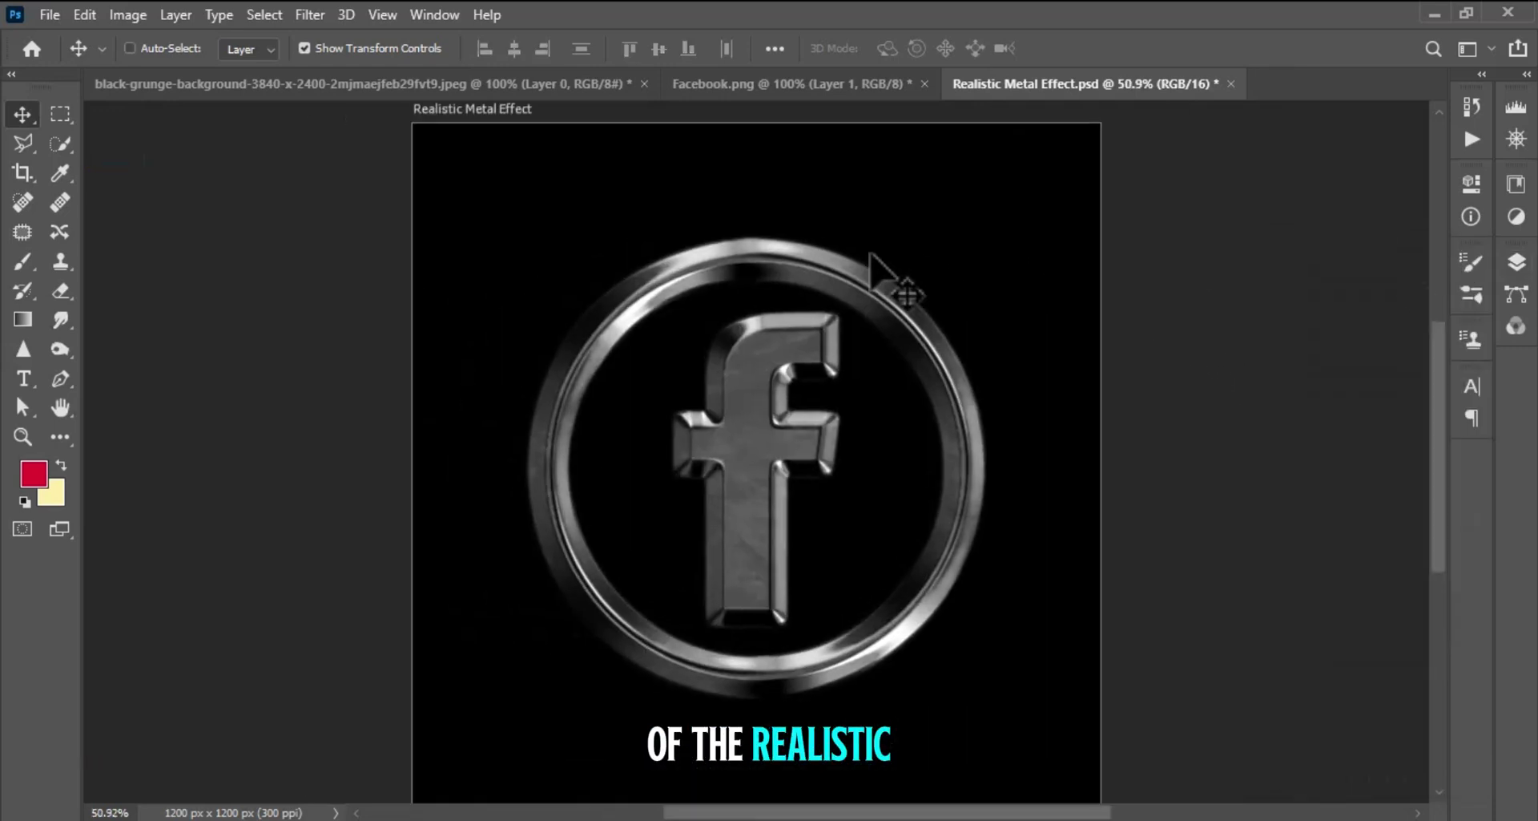